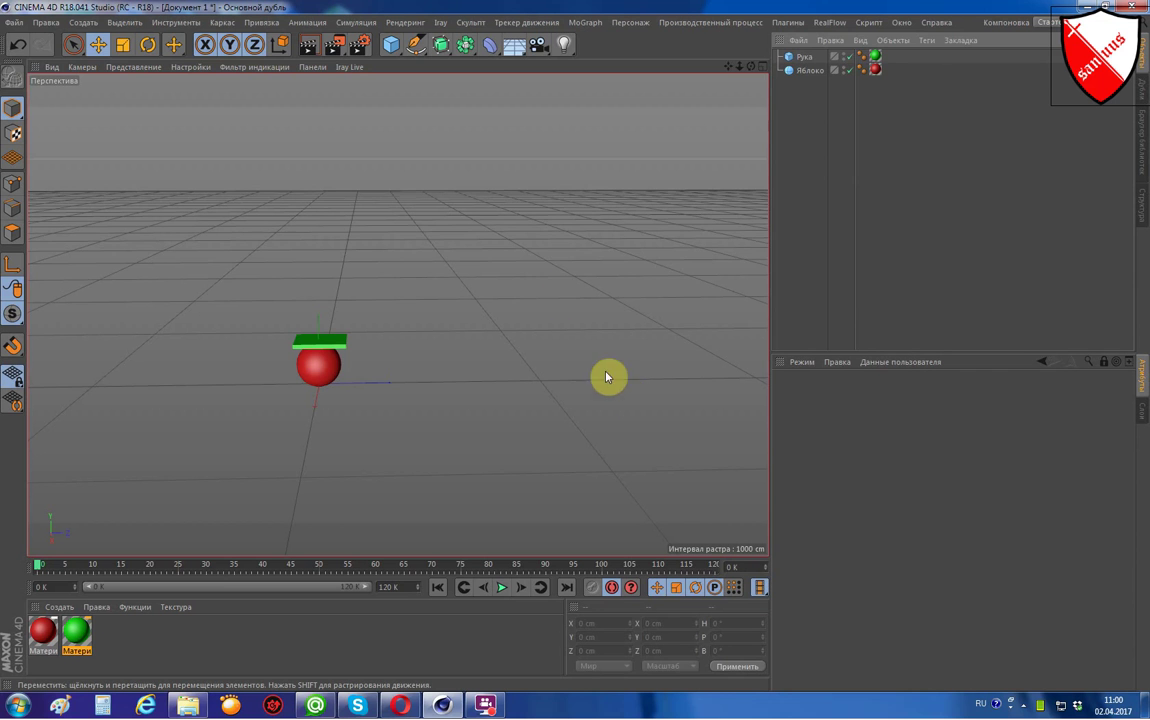
Orbit, zoom and pan around the scene, briefly selecting and deselecting the green hand bar.
{"action": "left_click_drag", "start_coordinate": [519, 268], "coordinate": [534, 397], "text": "alt"}
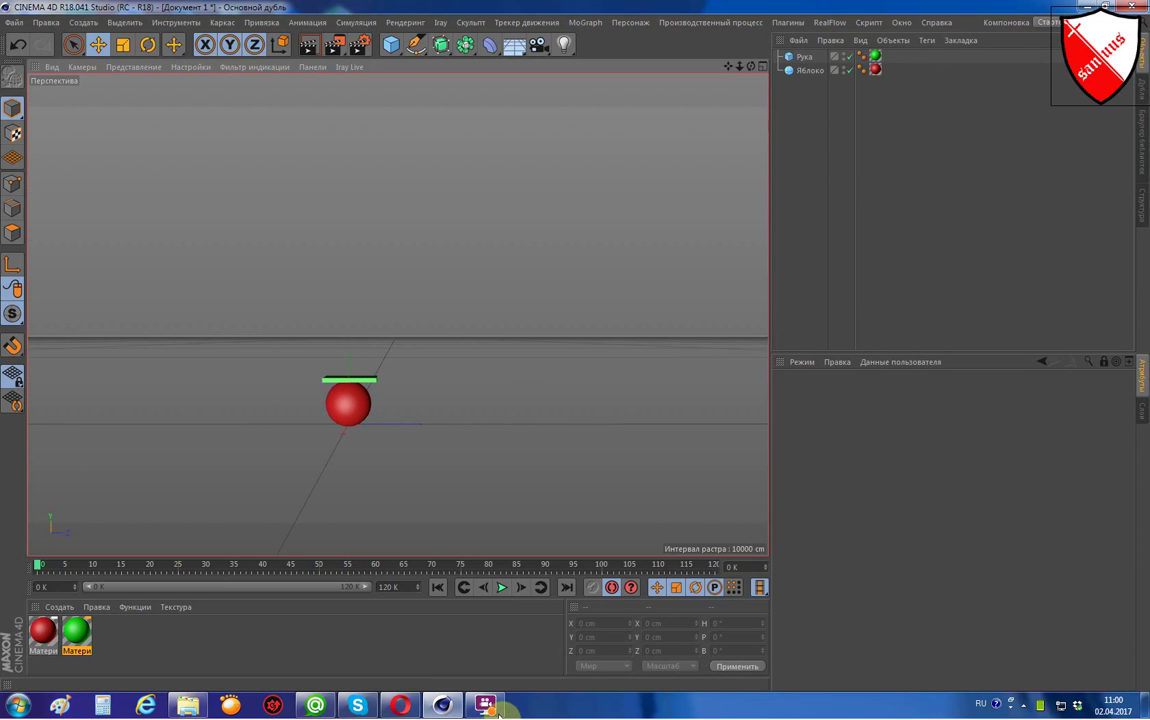
{"action": "mouse_move", "coordinate": [508, 711]}
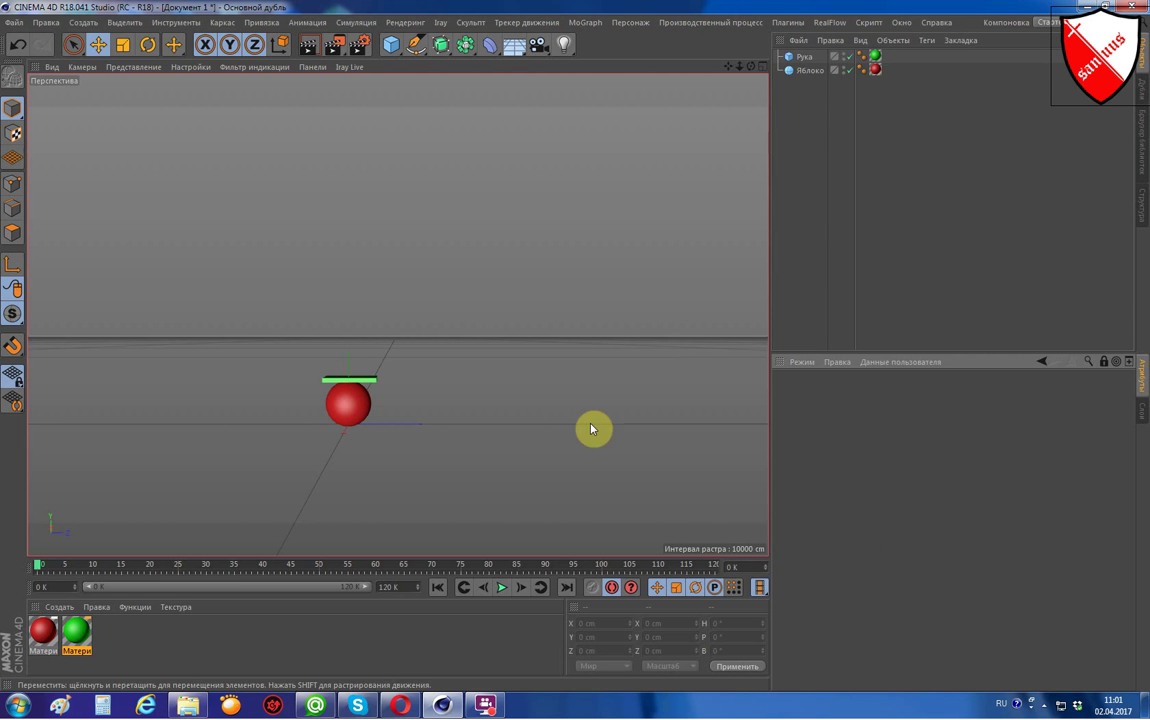
{"action": "scroll", "coordinate": [513, 411], "scroll_direction": "up", "scroll_amount": 2}
{"action": "scroll", "coordinate": [508, 405], "scroll_direction": "up", "scroll_amount": 2}
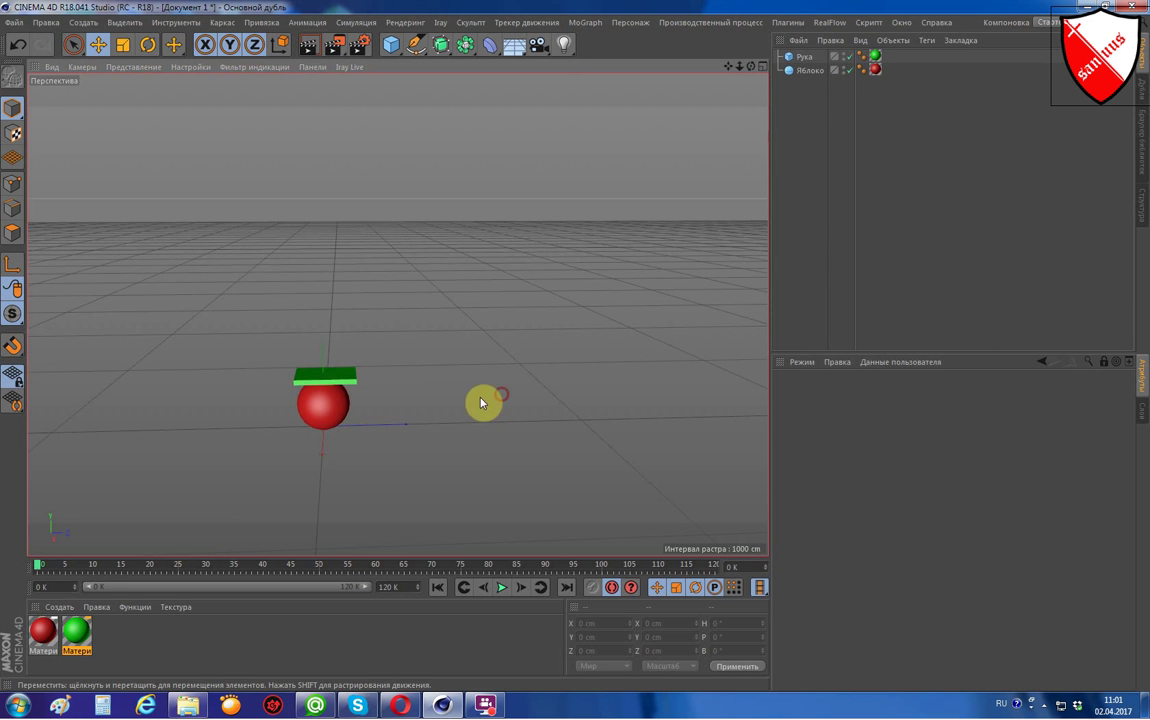
{"action": "scroll", "coordinate": [302, 443], "scroll_direction": "up", "scroll_amount": 1}
{"action": "scroll", "coordinate": [310, 435], "scroll_direction": "up", "scroll_amount": 3}
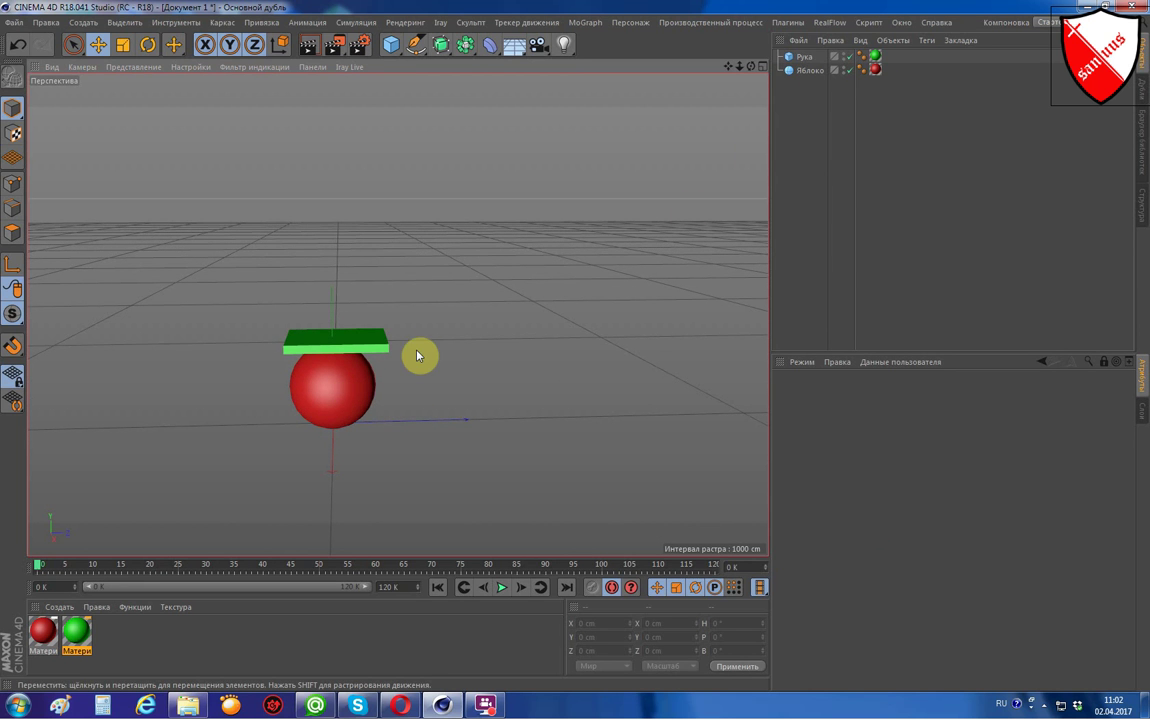
{"action": "left_click", "coordinate": [382, 343]}
{"action": "left_click", "coordinate": [547, 319]}
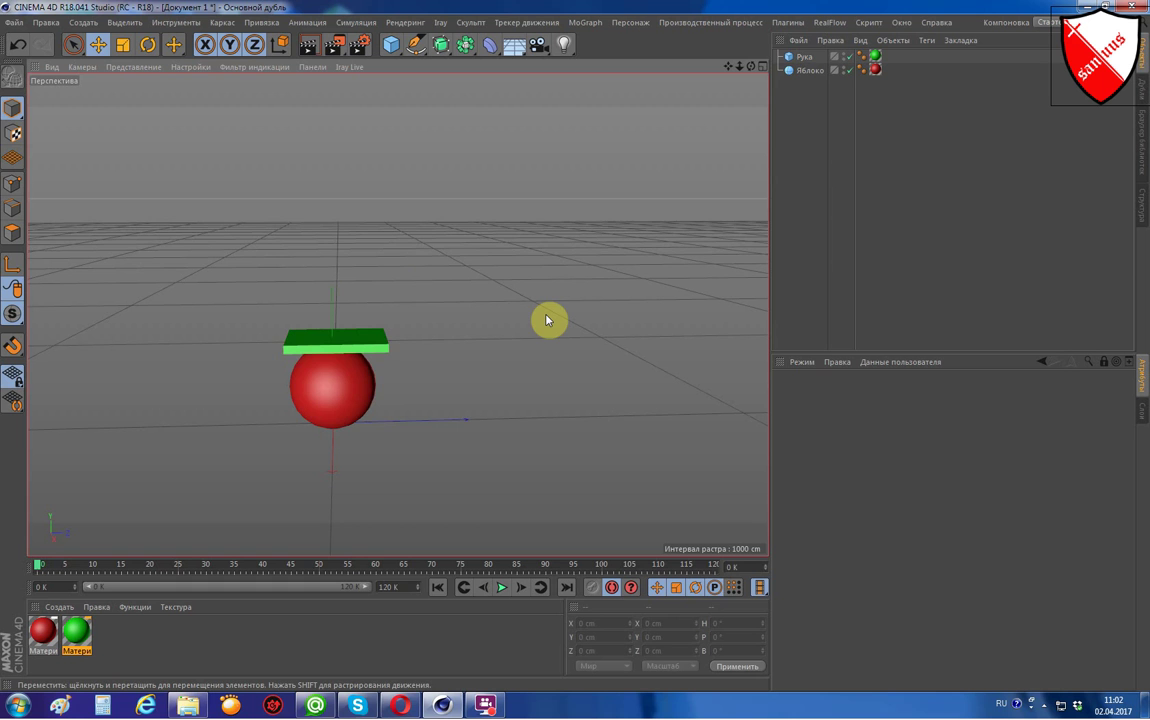
{"action": "scroll", "coordinate": [547, 320], "scroll_direction": "down", "scroll_amount": 2}
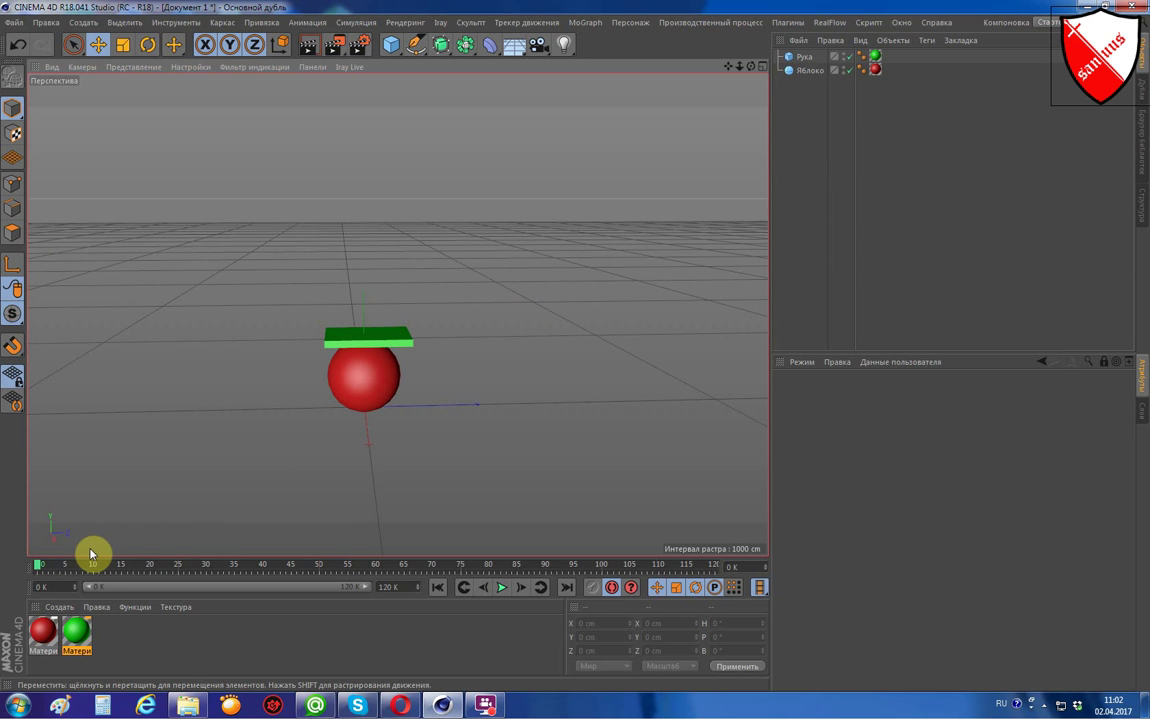
{"action": "scroll", "coordinate": [445, 375], "scroll_direction": "down", "scroll_amount": 1}
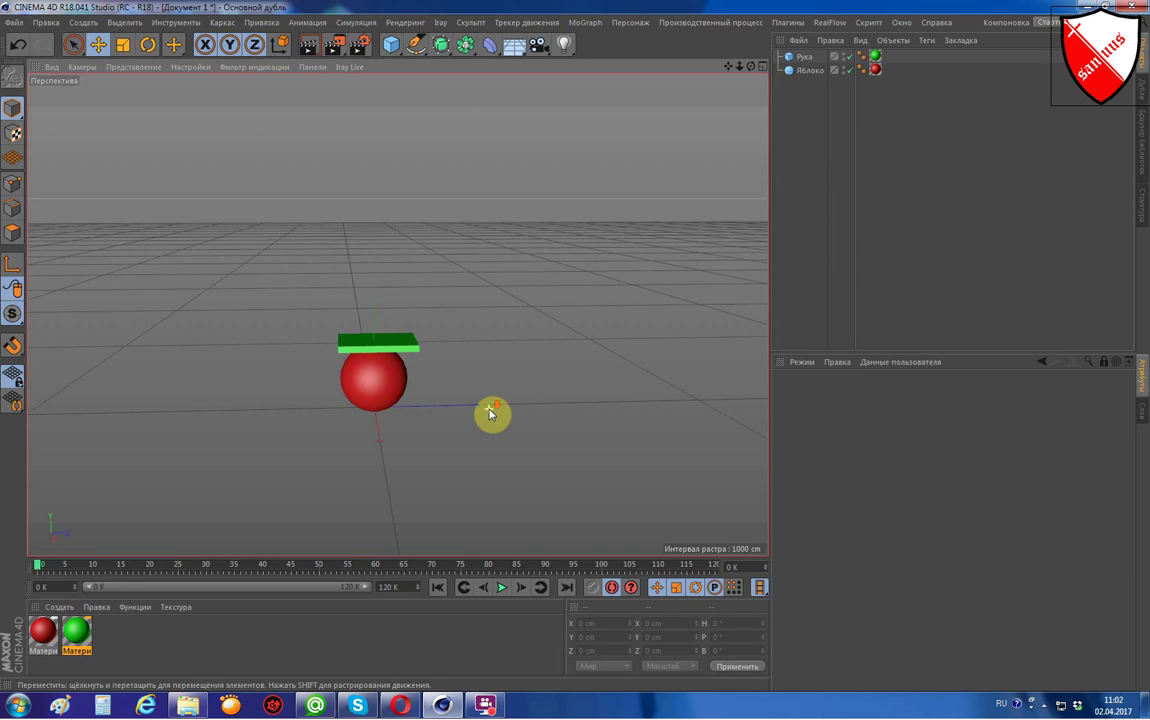
{"action": "middle_click_drag", "start_coordinate": [547, 382], "coordinate": [528, 397], "text": "alt"}
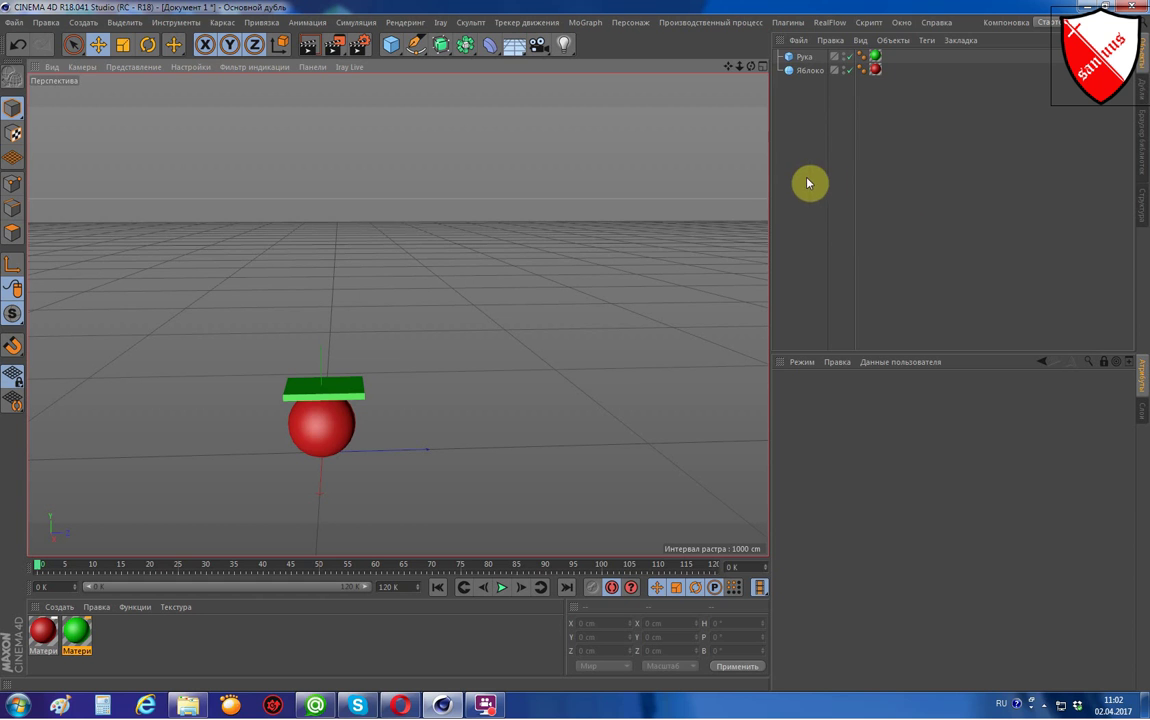
Add a Принуждение tag to Яблоко from its context menu, then delete it again.
{"action": "left_click", "coordinate": [800, 70]}
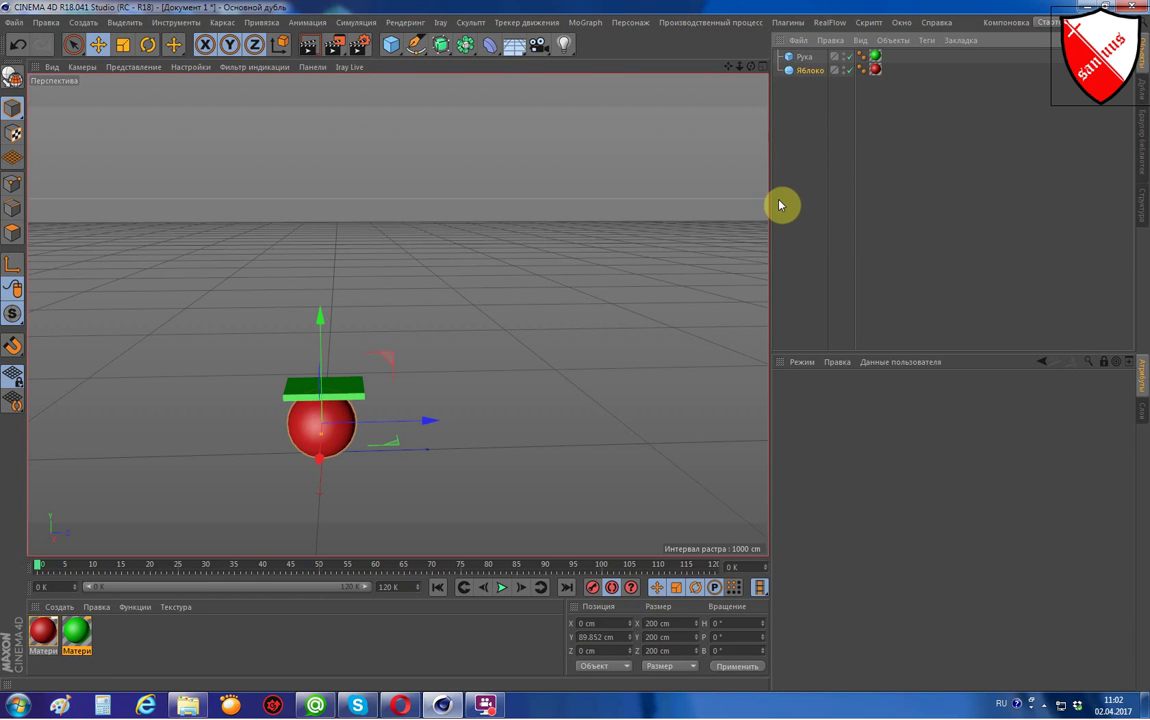
{"action": "right_click", "coordinate": [788, 72]}
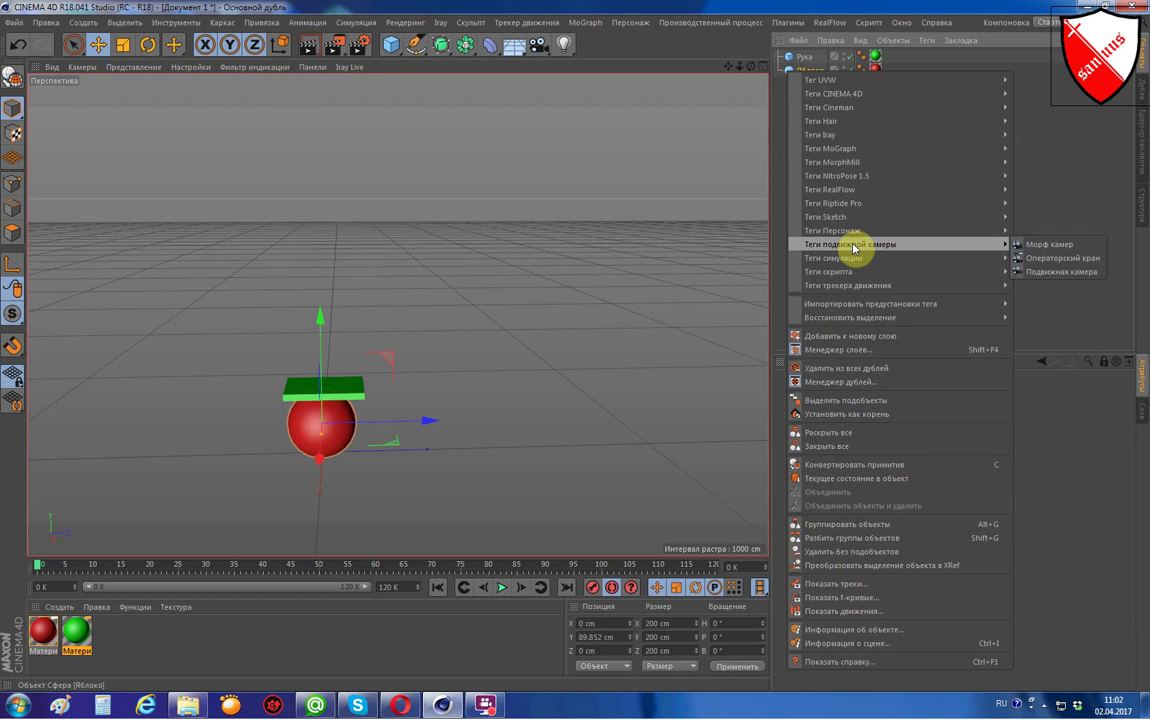
{"action": "mouse_move", "coordinate": [852, 231]}
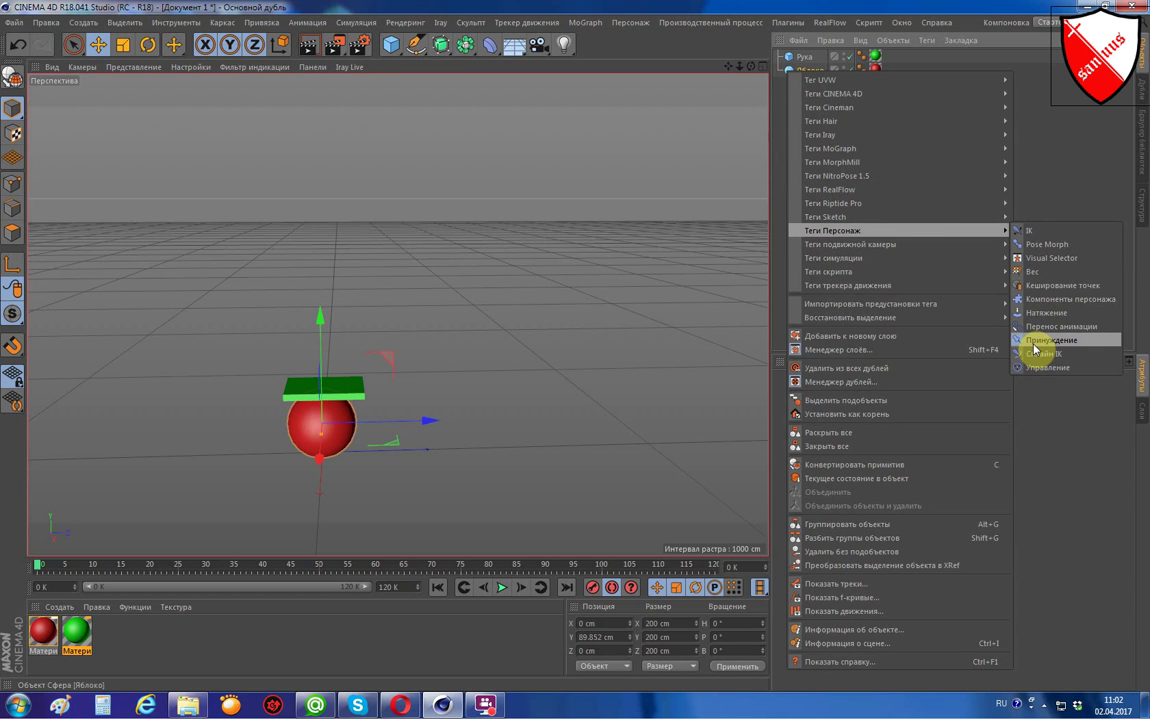
{"action": "left_click", "coordinate": [1035, 347]}
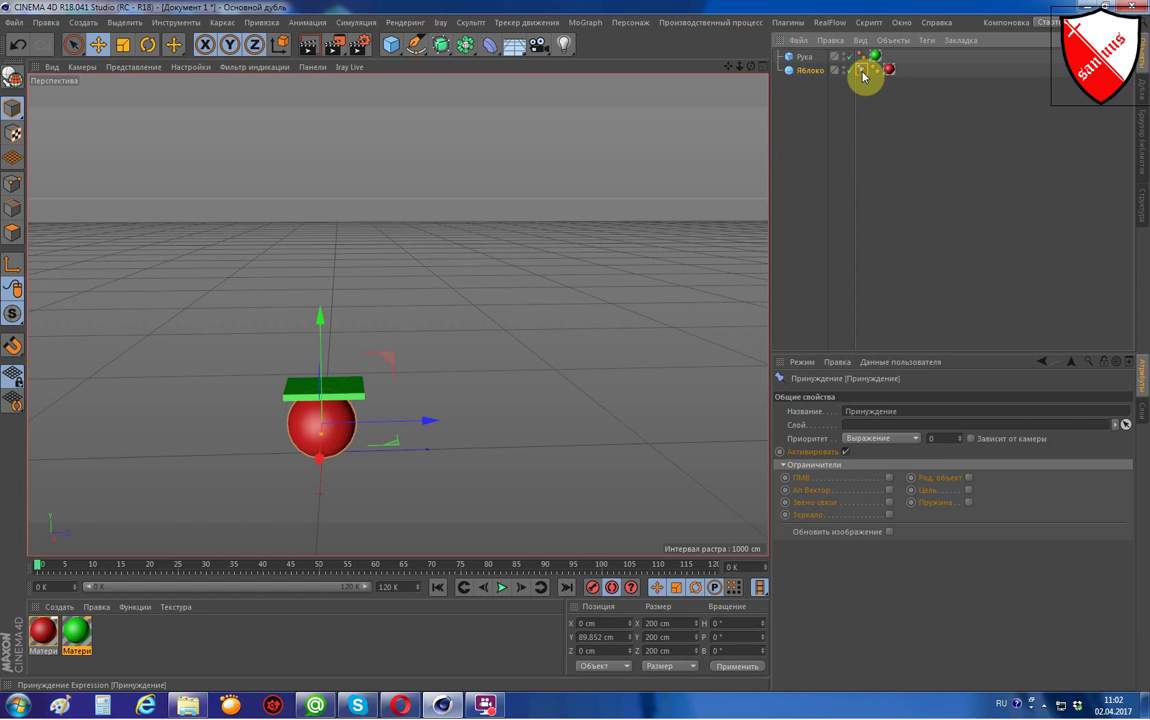
{"action": "key", "text": "Delete"}
{"action": "left_click", "coordinate": [803, 108]}
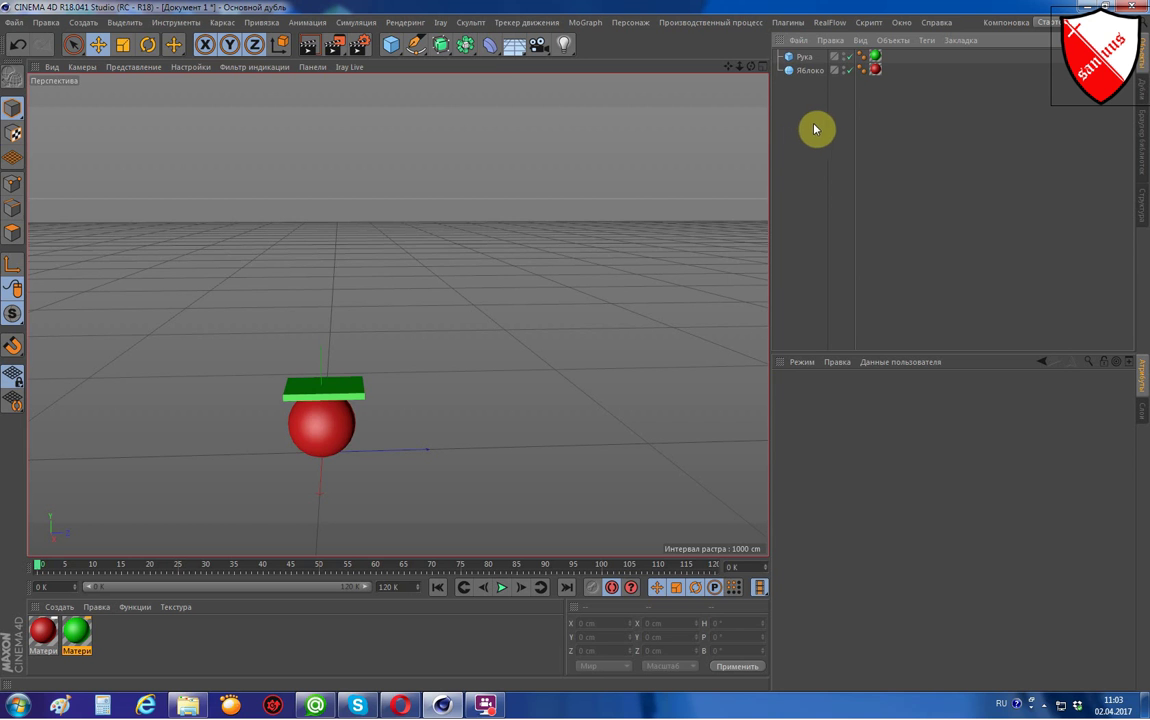
Select Рука and Яблоко together and add a parent constraint tying the apple to the hand.
{"action": "left_click_drag", "start_coordinate": [780, 46], "coordinate": [806, 196]}
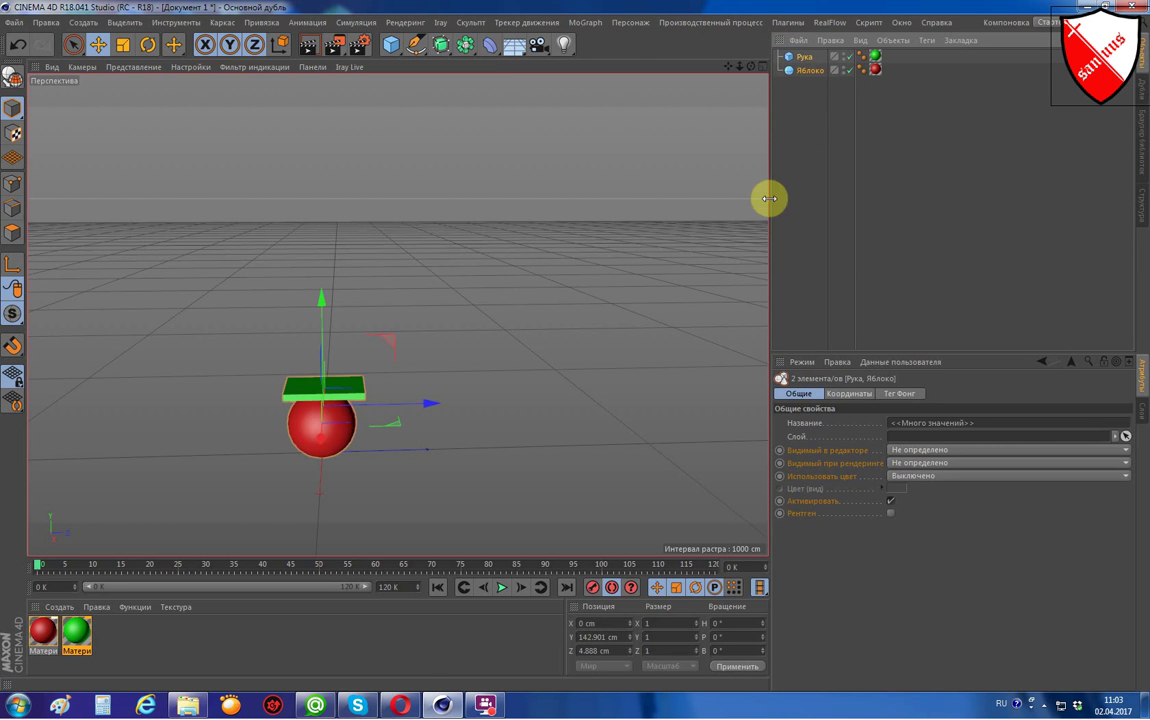
{"action": "left_click", "coordinate": [629, 27]}
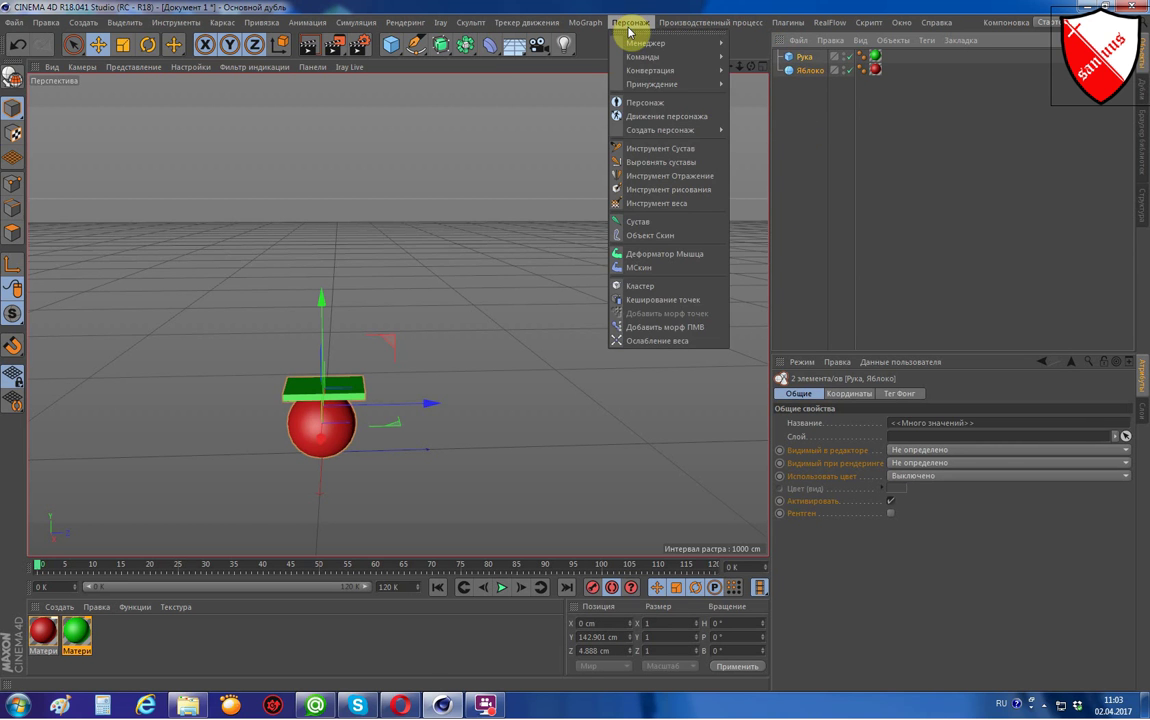
{"action": "mouse_move", "coordinate": [643, 88]}
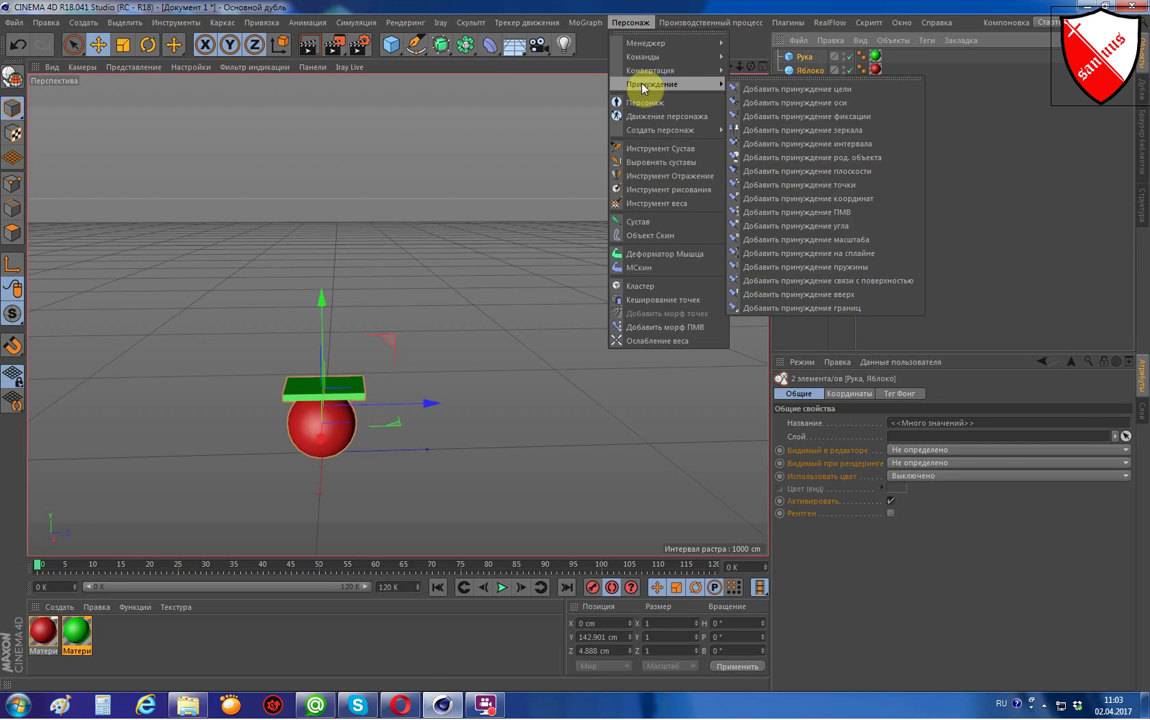
{"action": "left_click", "coordinate": [873, 162]}
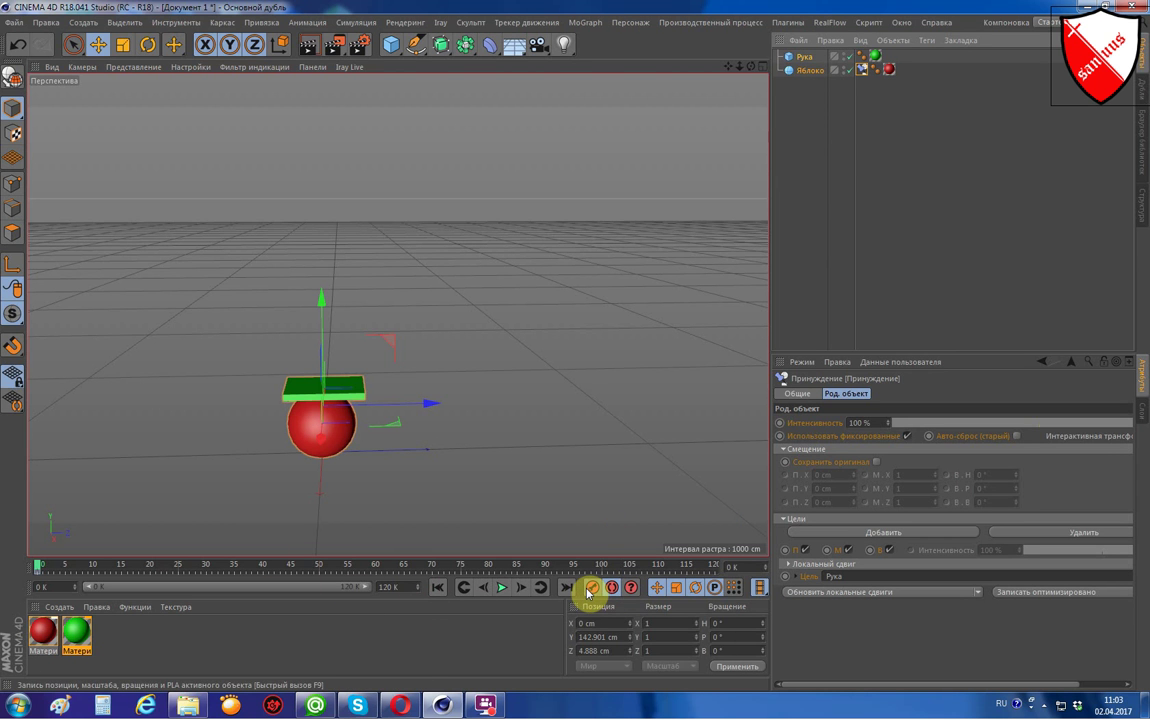
Raise Рука up and back, carrying the apple, then play the animation from the start.
{"action": "left_click", "coordinate": [787, 59]}
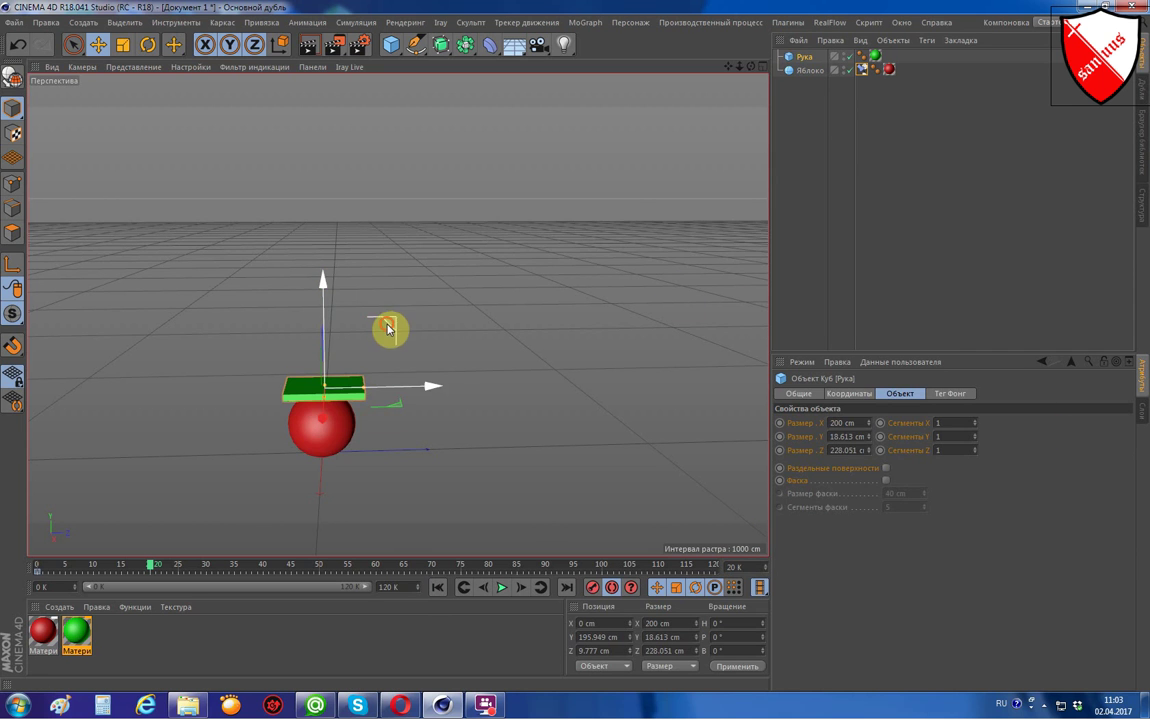
{"action": "left_click_drag", "start_coordinate": [388, 326], "coordinate": [590, 136]}
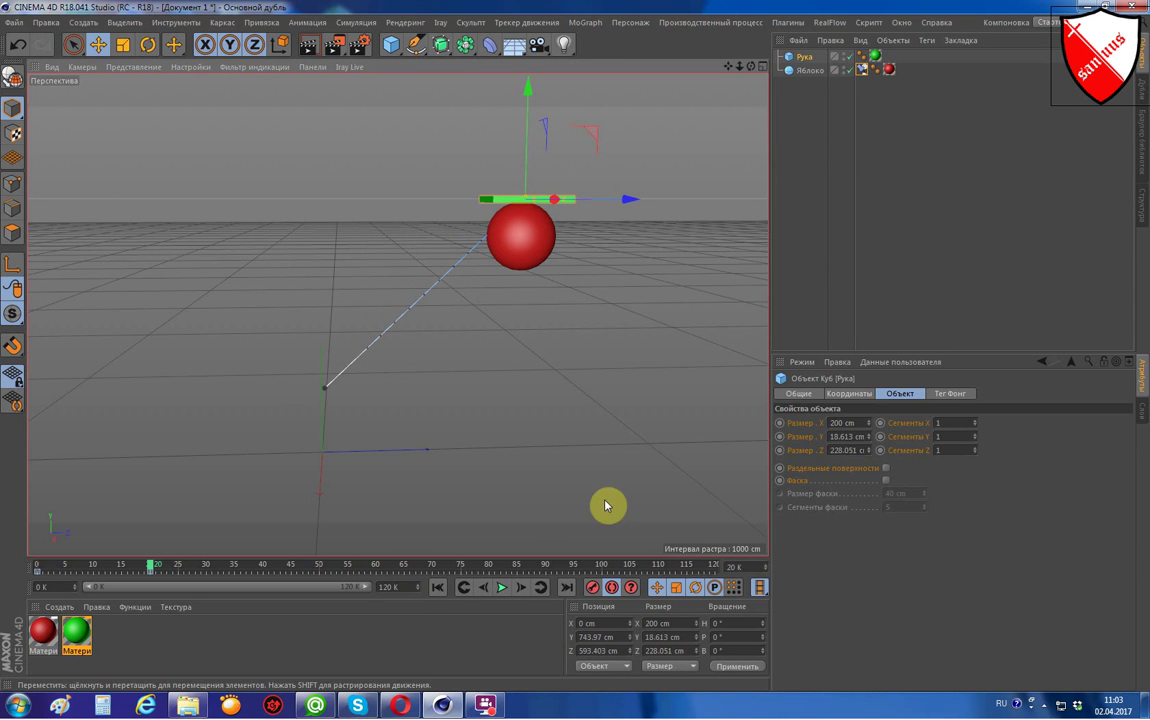
{"action": "left_click", "coordinate": [439, 588]}
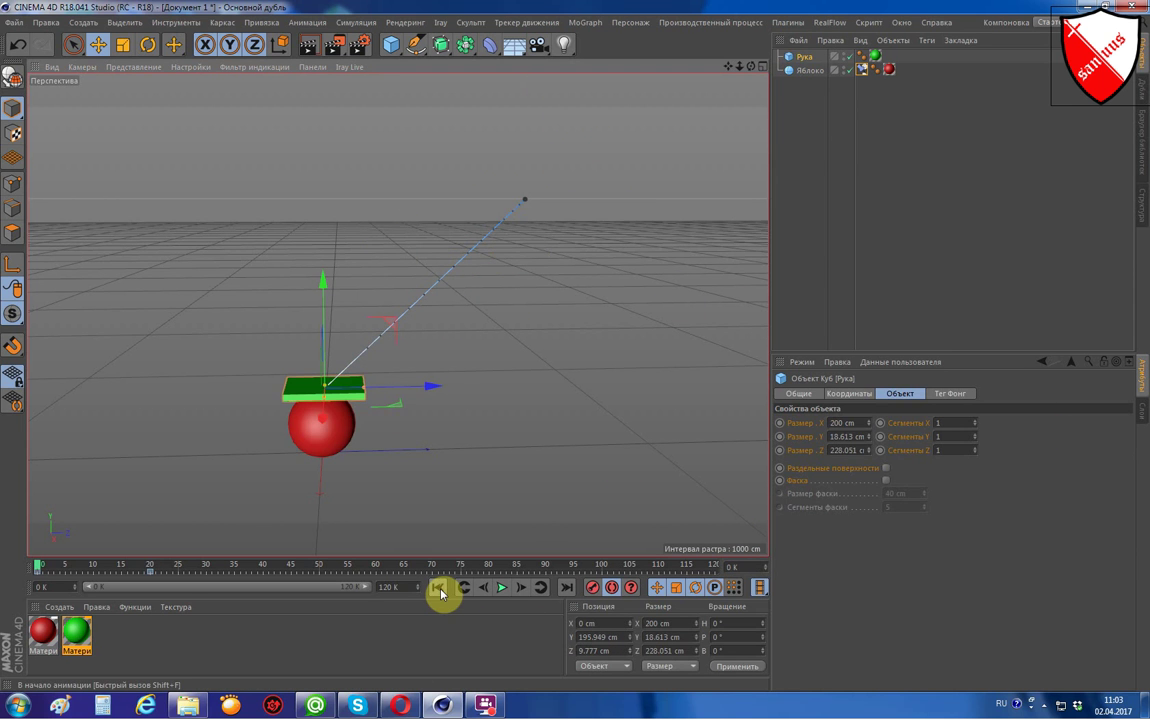
{"action": "left_click", "coordinate": [508, 590]}
{"action": "left_click", "coordinate": [508, 589]}
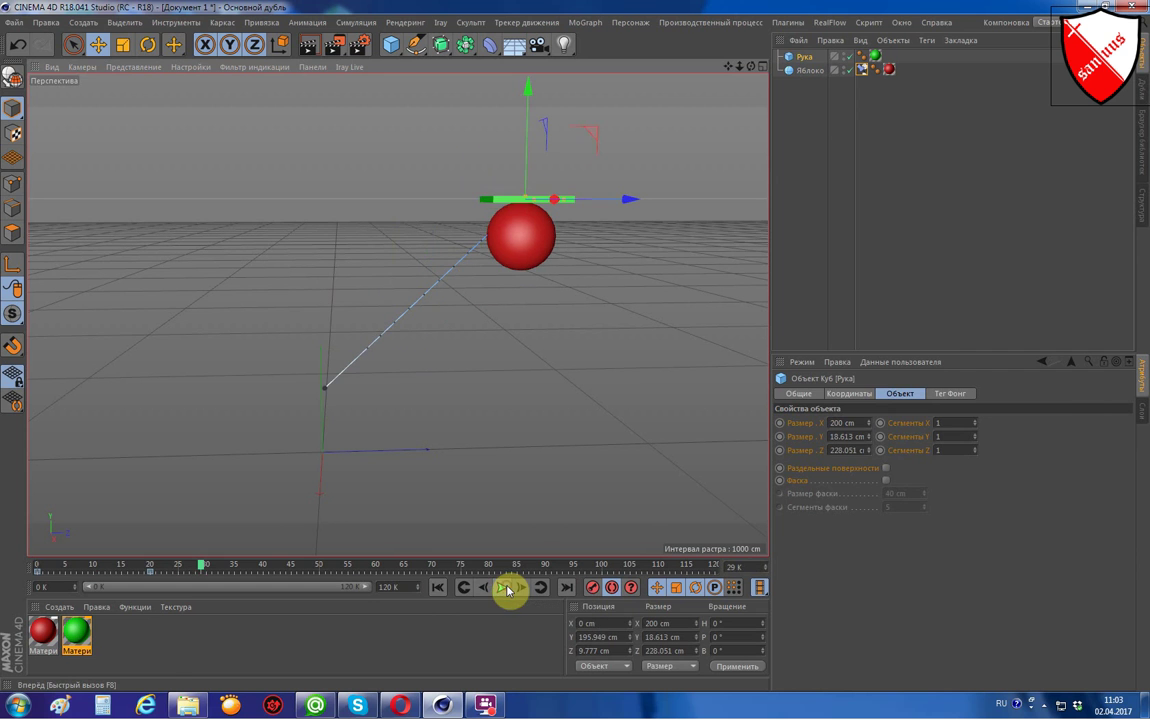
{"action": "left_click", "coordinate": [441, 590]}
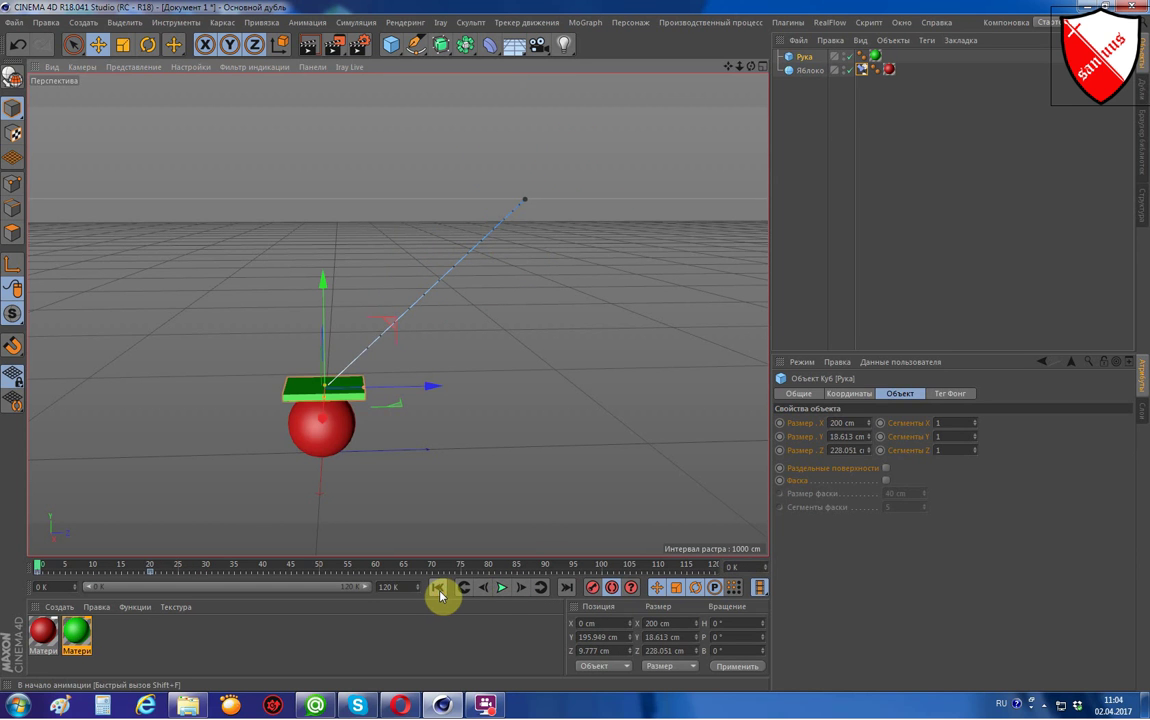
{"action": "left_click", "coordinate": [500, 590]}
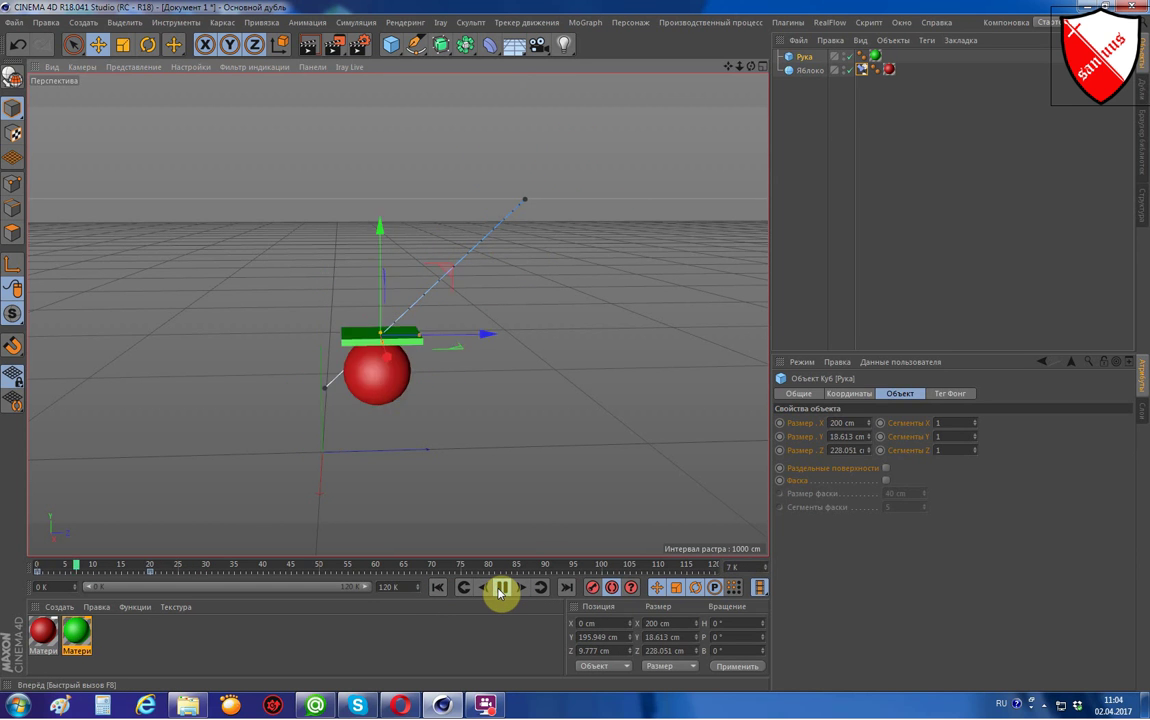
Replay the hand-and-apple animation from the first frame.
{"action": "left_click", "coordinate": [441, 590]}
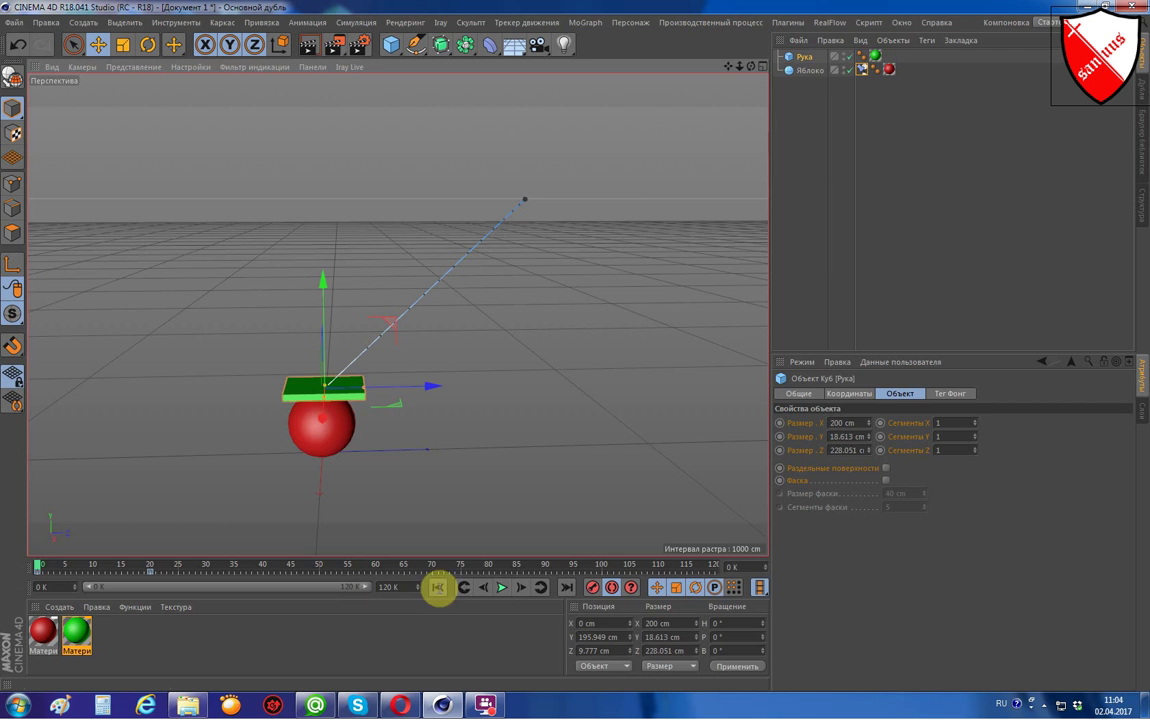
{"action": "left_click", "coordinate": [503, 588]}
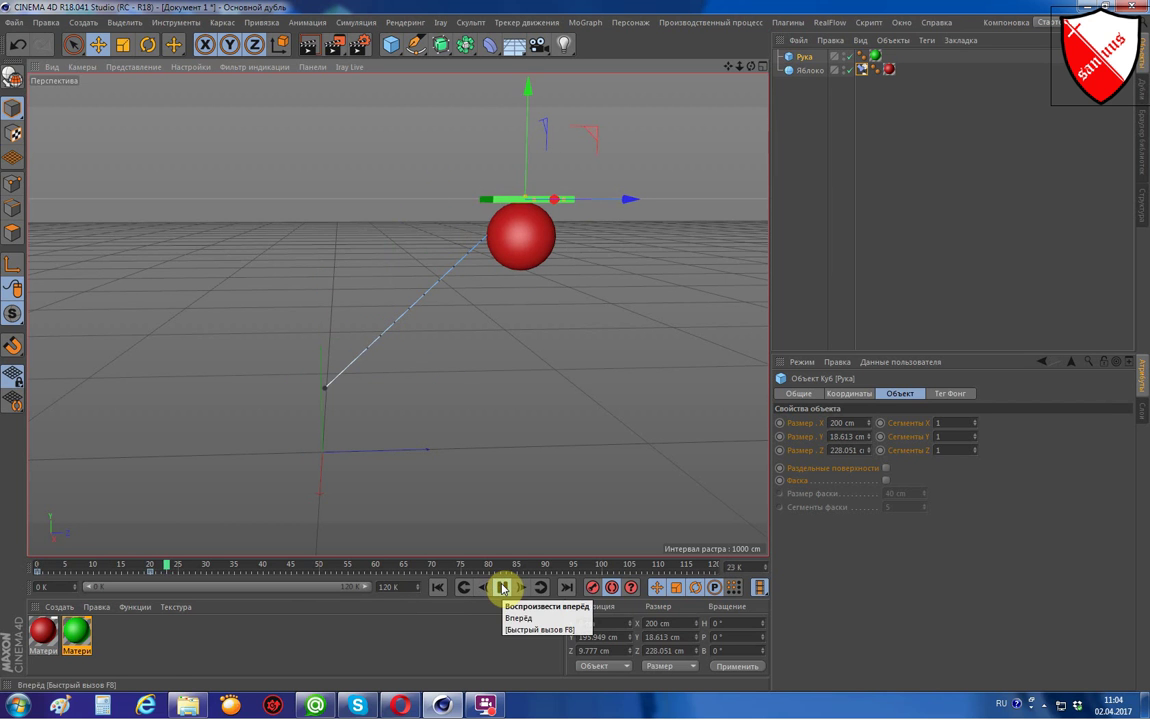
{"action": "left_click", "coordinate": [503, 588]}
{"action": "left_click", "coordinate": [439, 589]}
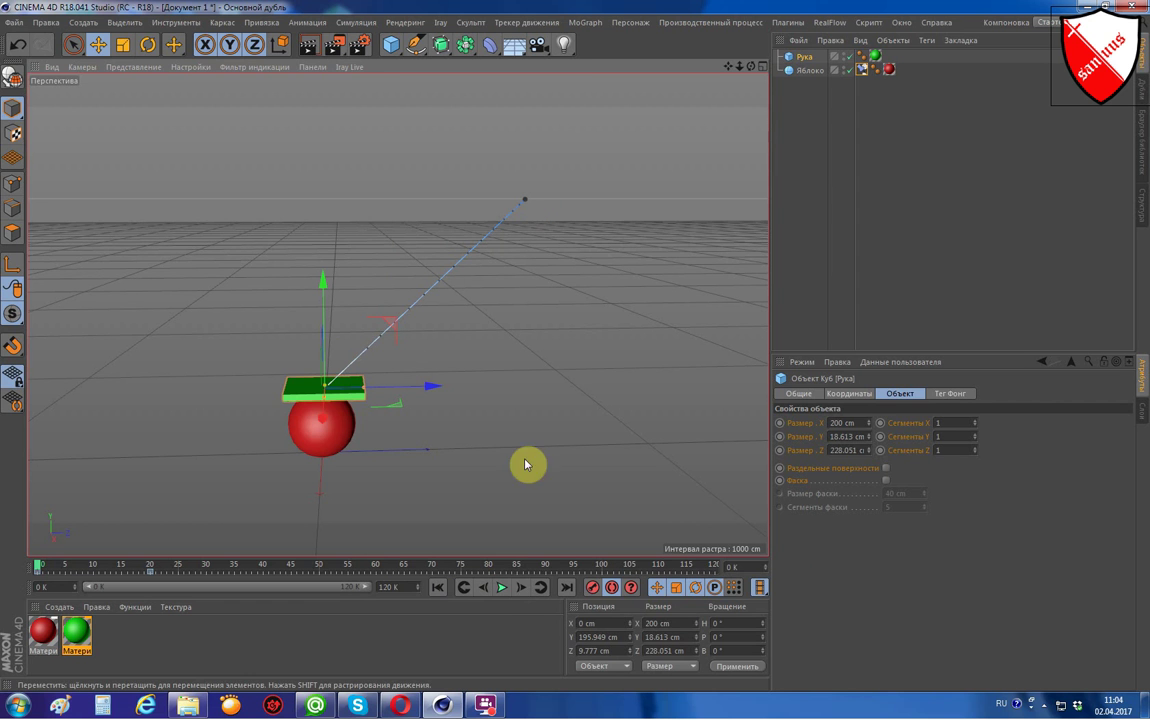
Stop playback, jump to frame 20 and show the apple's Принуждение tag settings.
{"action": "left_click", "coordinate": [505, 586]}
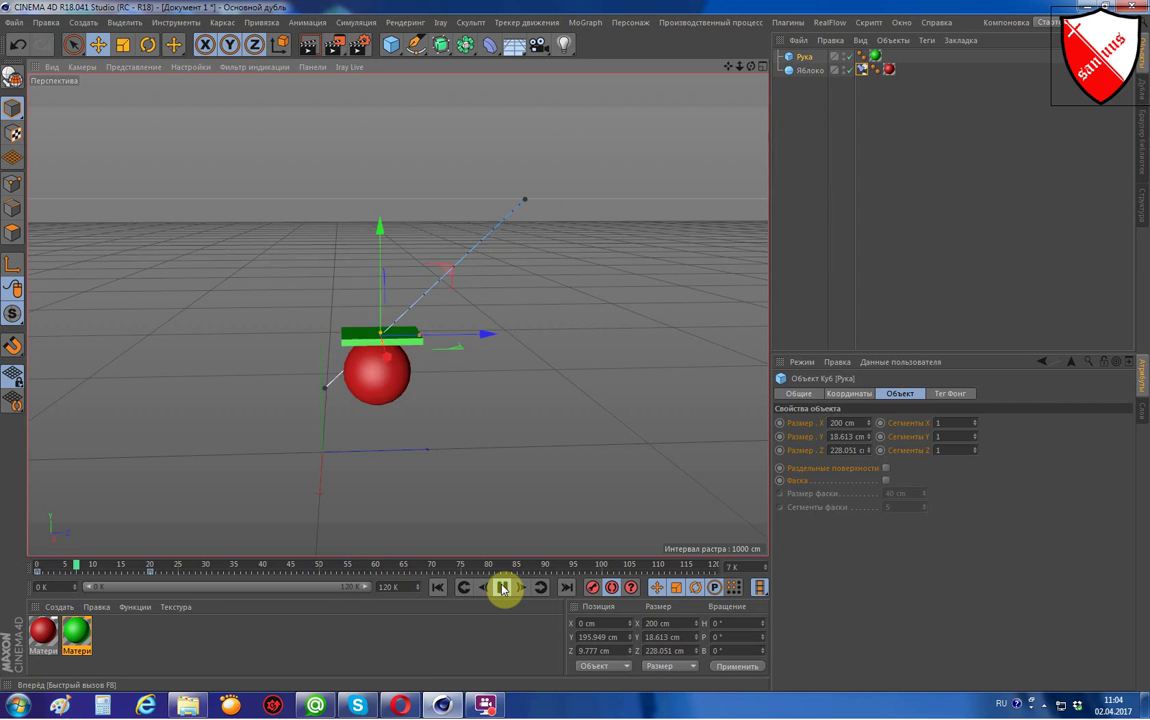
{"action": "left_click", "coordinate": [593, 588]}
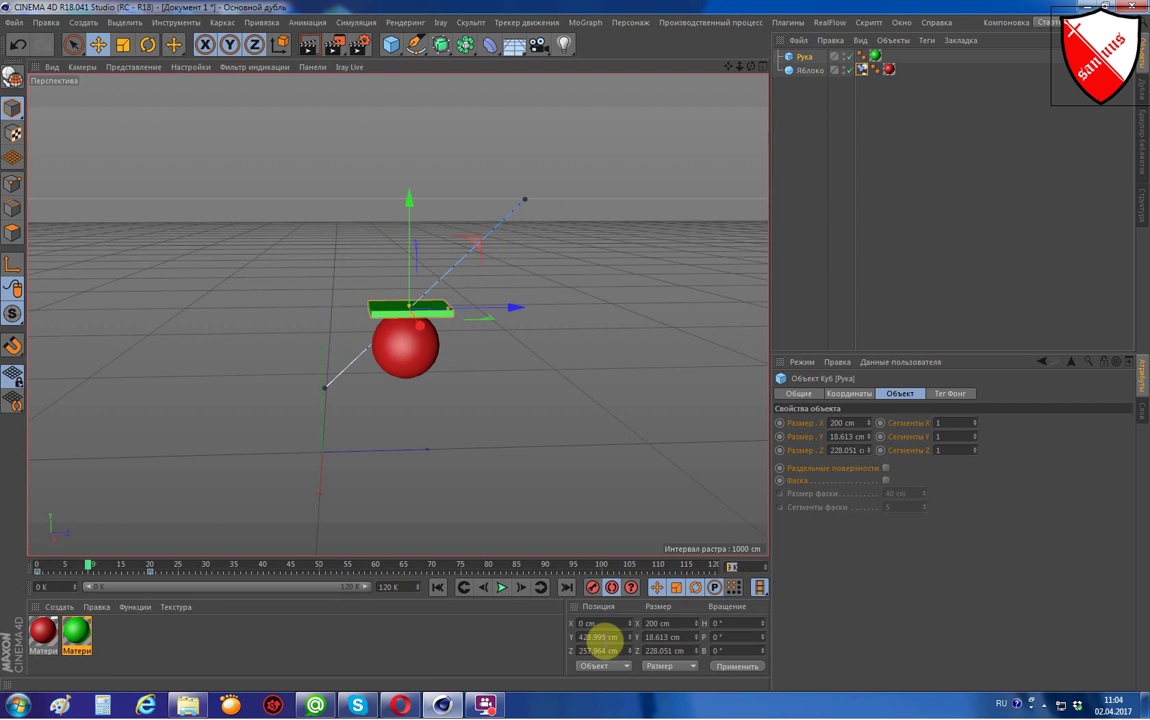
{"action": "key", "text": "Return"}
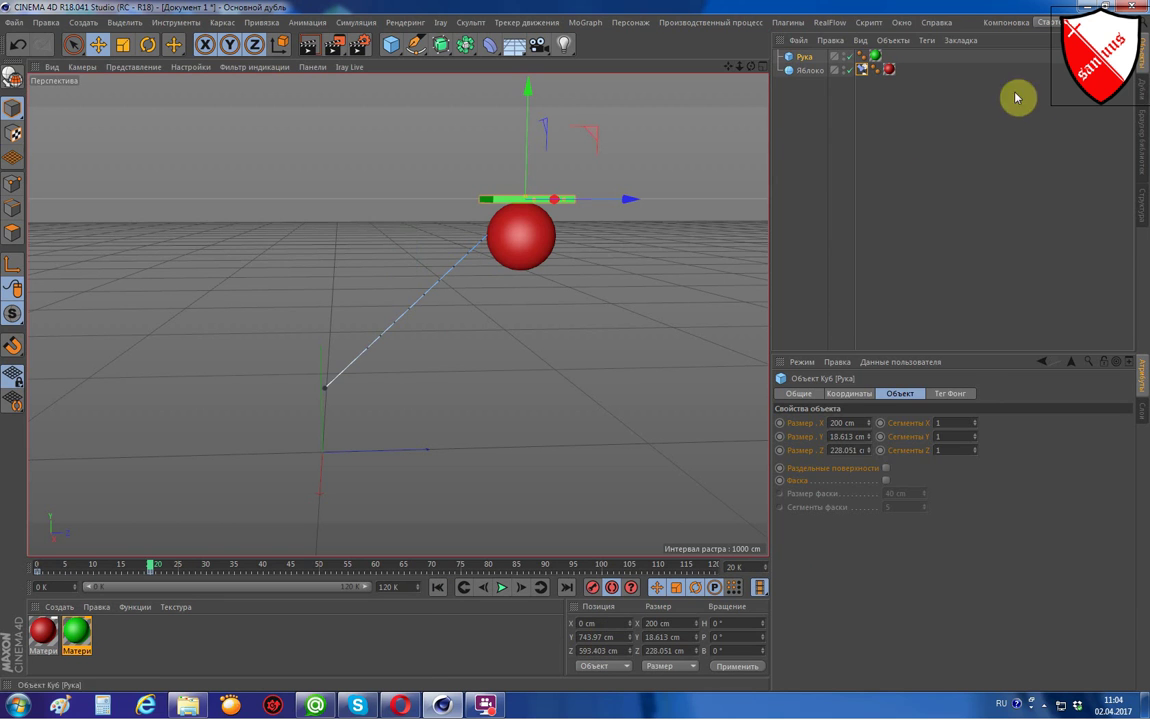
{"action": "left_click", "coordinate": [862, 69]}
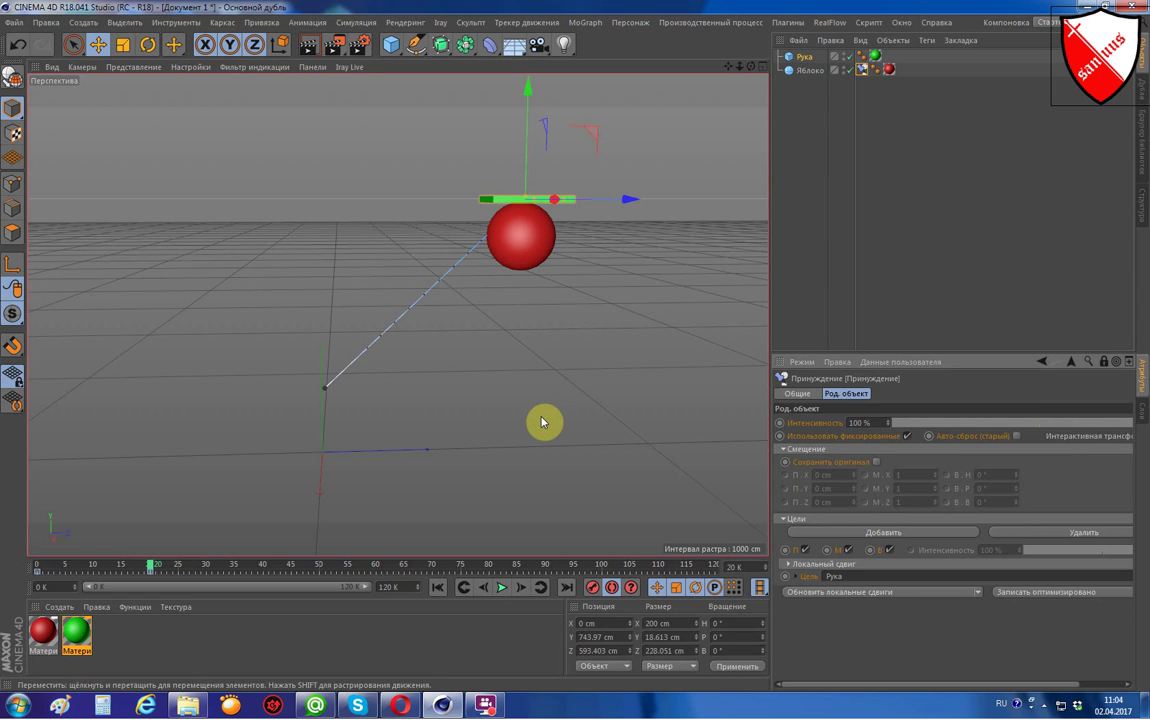
Key Интенсивность at 100% on frame 20, then set it to 0% on frame 21.
{"action": "left_click", "coordinate": [528, 234]}
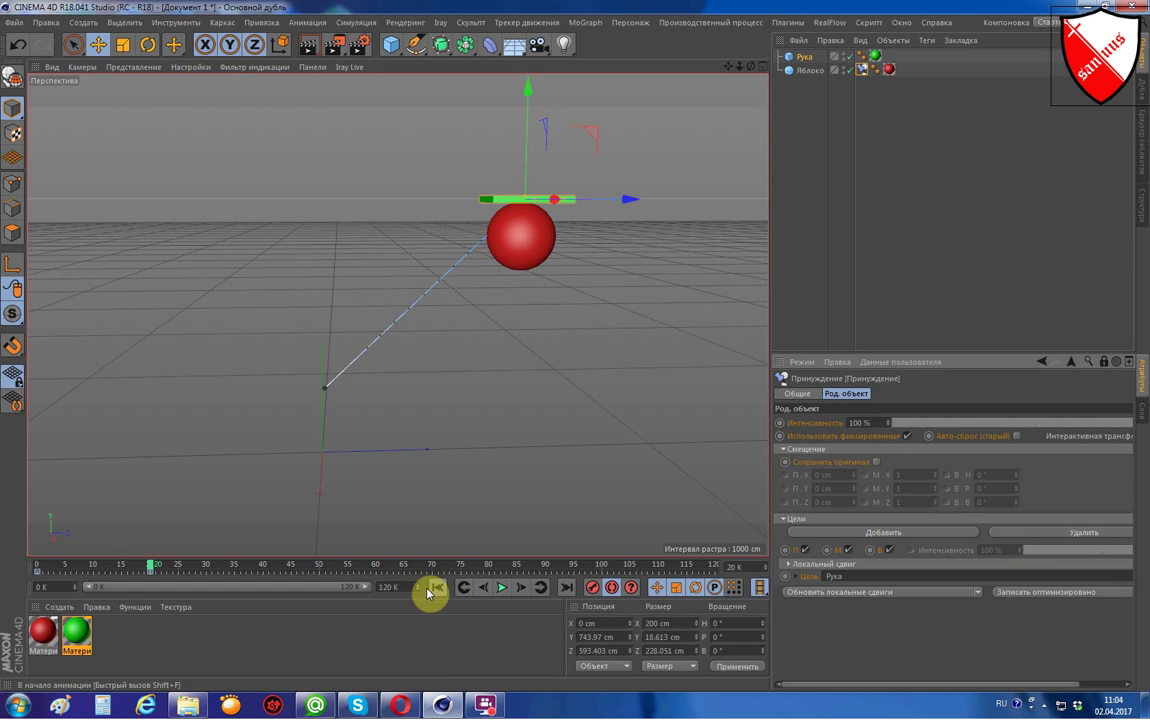
{"action": "left_click", "coordinate": [780, 423]}
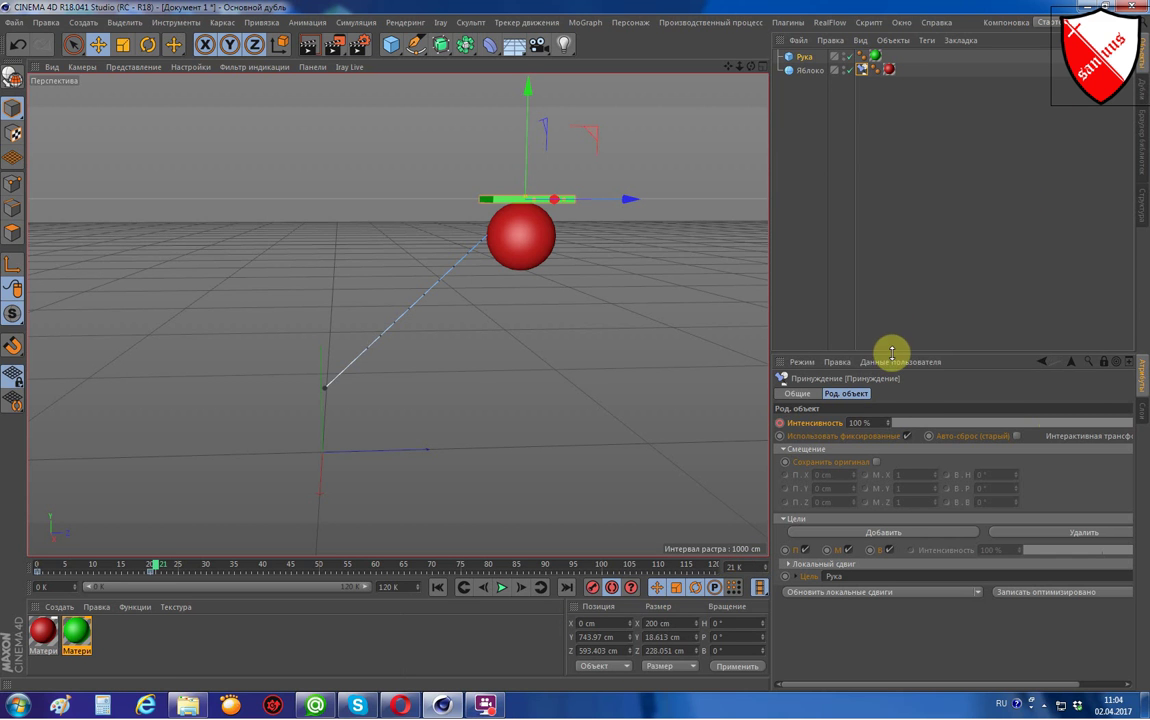
{"action": "left_click", "coordinate": [870, 423]}
{"action": "type", "text": "0"}
{"action": "key", "text": "Return"}
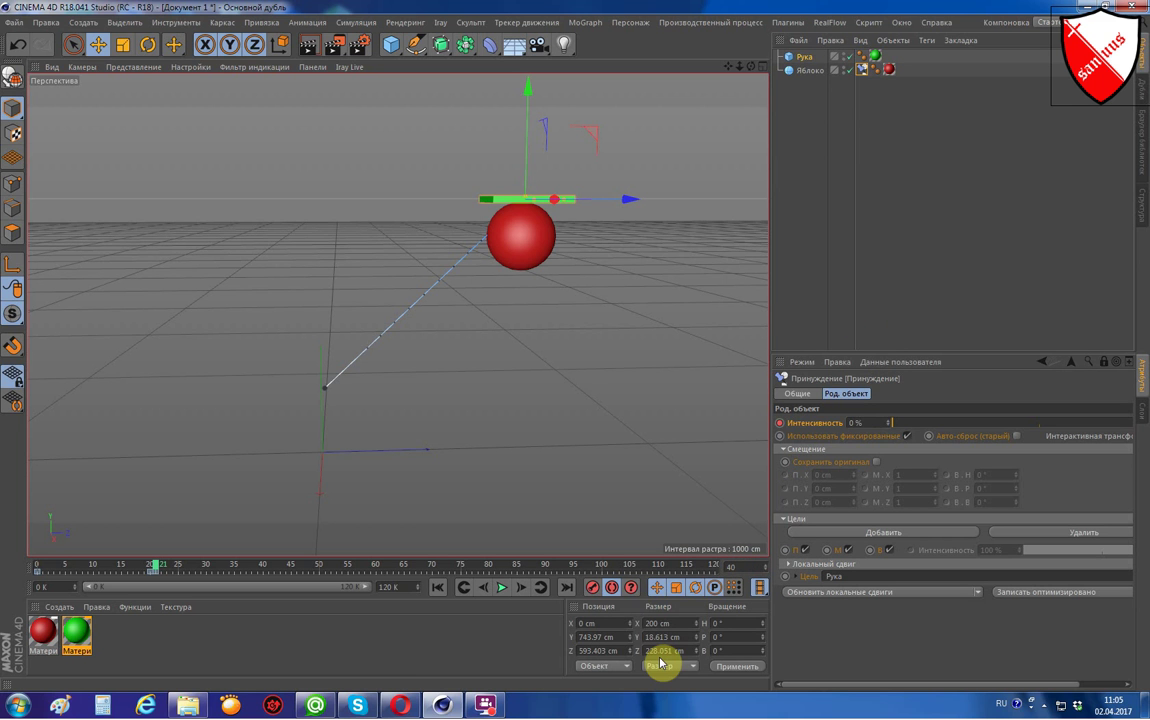
At frame 40, move Рука away to the upper left and play back the result.
{"action": "key", "text": "Return"}
{"action": "left_click_drag", "start_coordinate": [596, 136], "coordinate": [305, 116]}
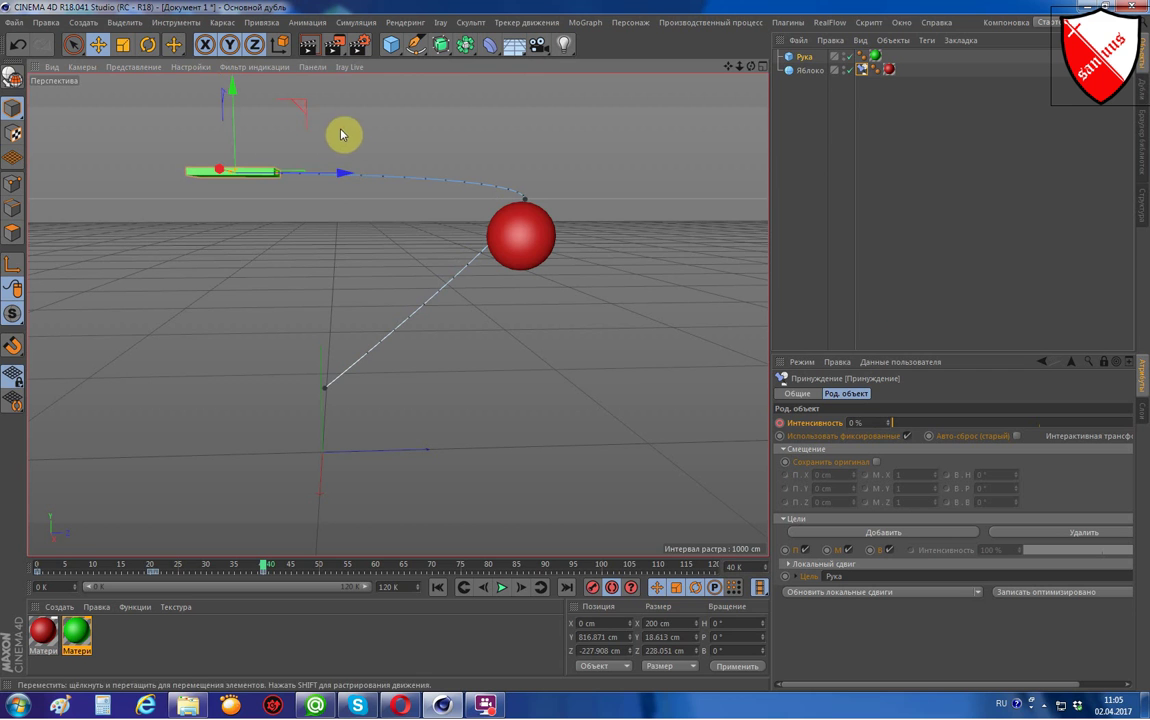
{"action": "left_click", "coordinate": [438, 588]}
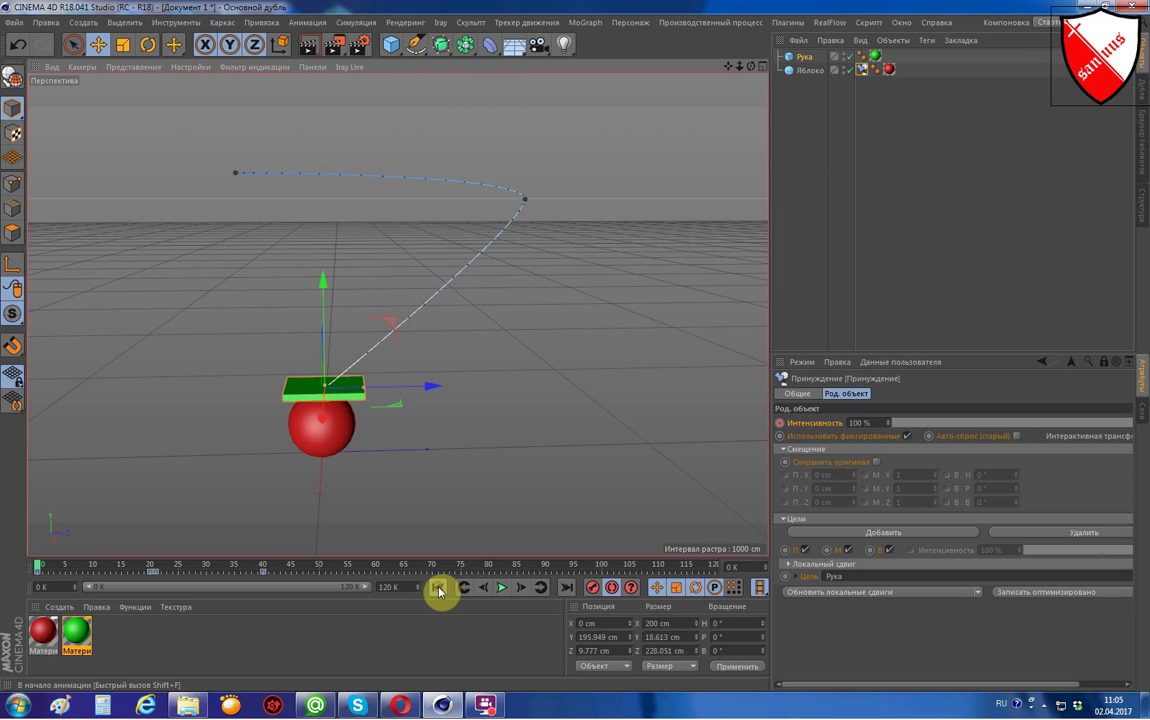
{"action": "left_click", "coordinate": [504, 588]}
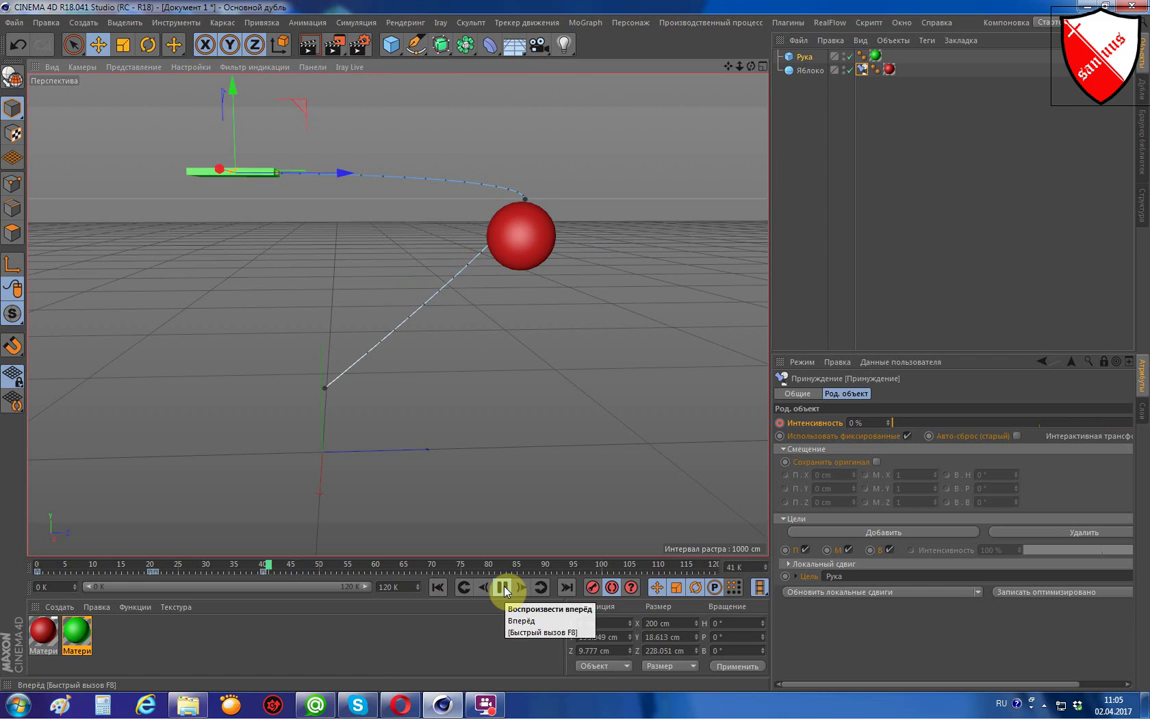
{"action": "left_click", "coordinate": [504, 588]}
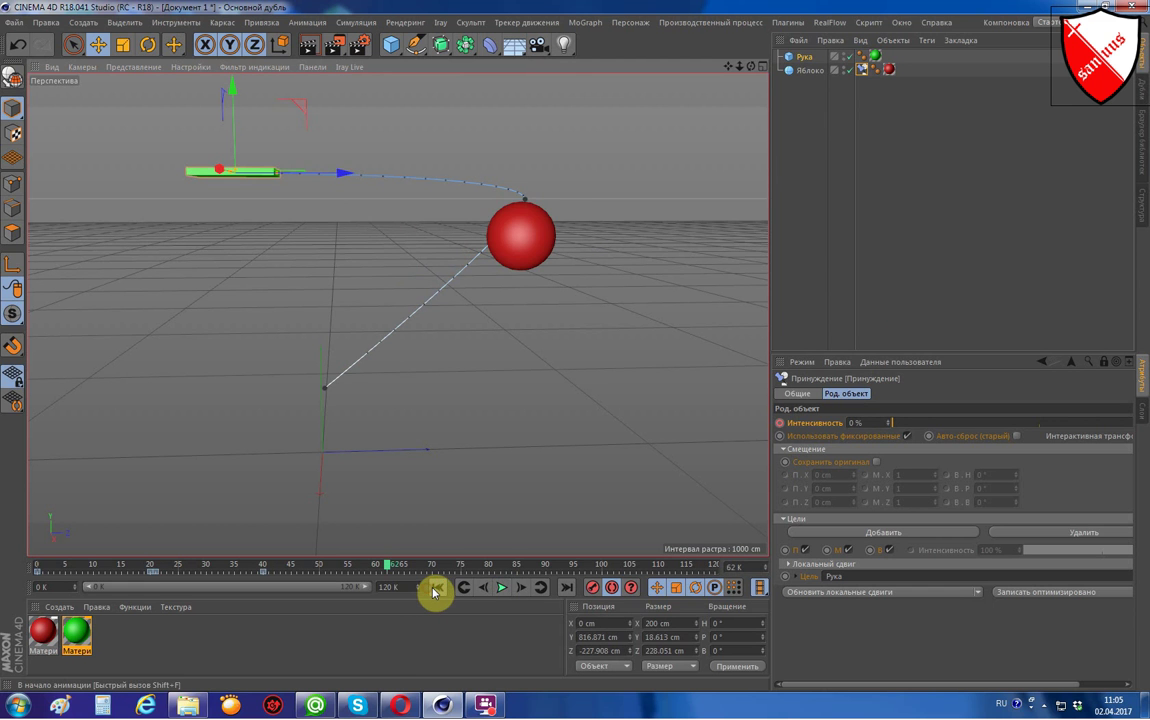
{"action": "left_click", "coordinate": [437, 588]}
{"action": "left_click", "coordinate": [502, 588]}
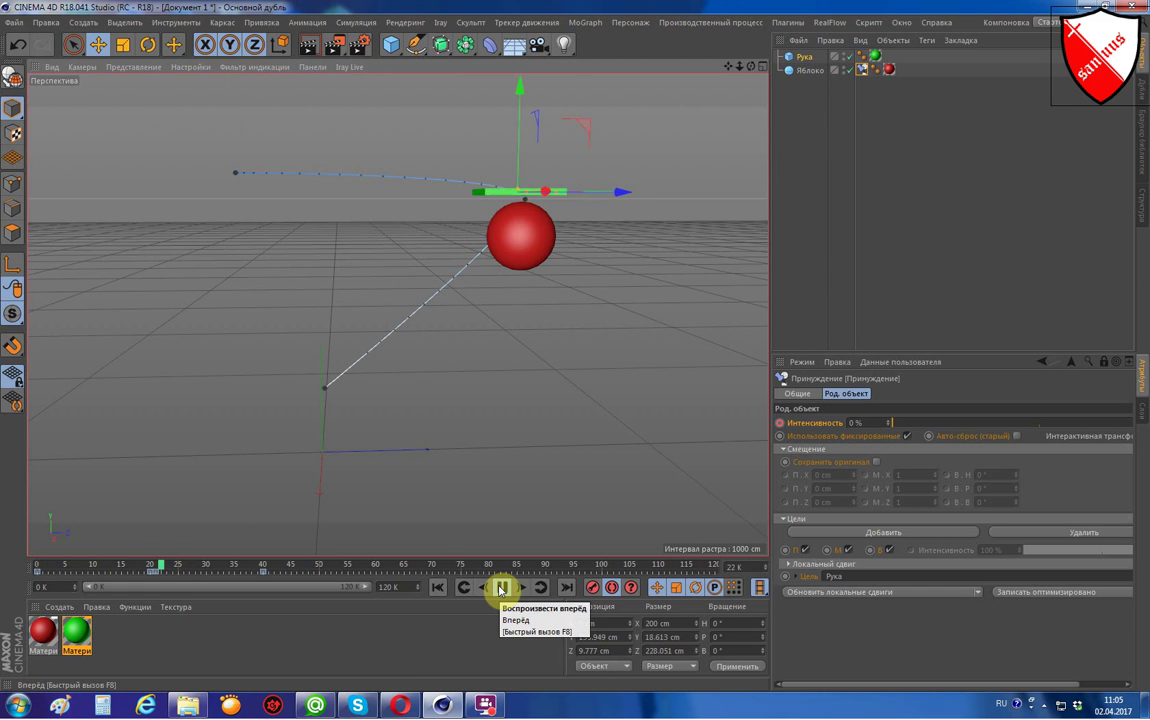
{"action": "left_click", "coordinate": [501, 588]}
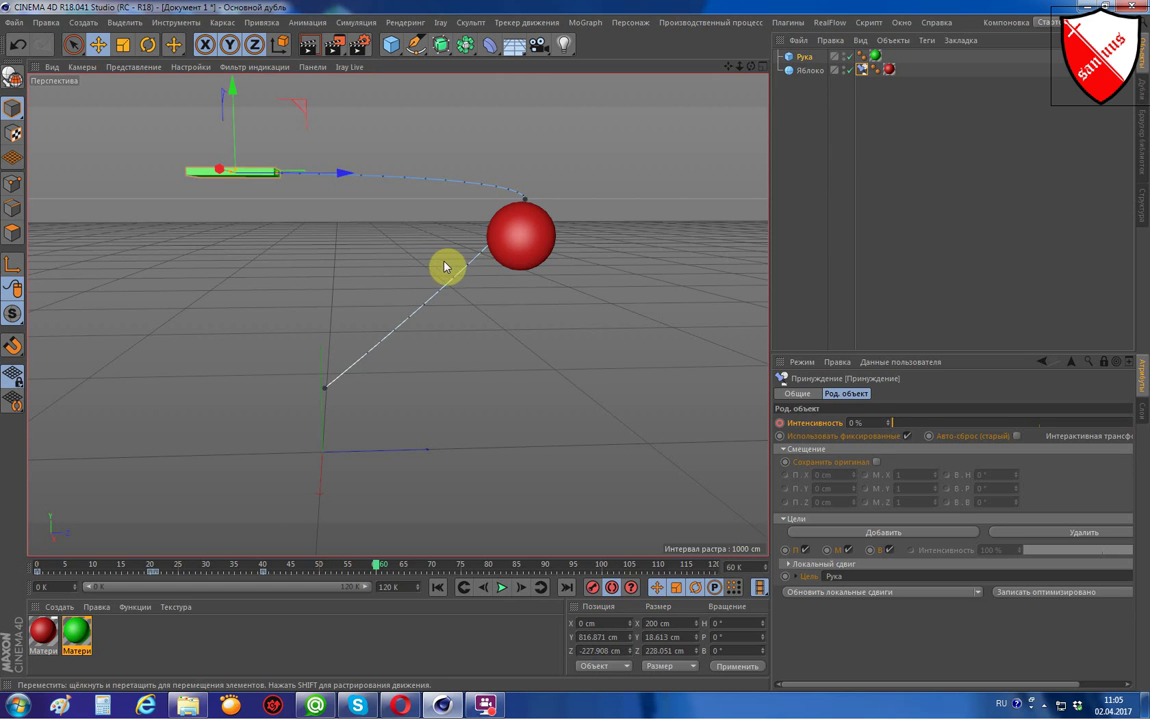
Bring Рука back over Яблоко, key Интенсивность at 0%, then key it again at 100%.
{"action": "left_click_drag", "start_coordinate": [303, 113], "coordinate": [588, 140]}
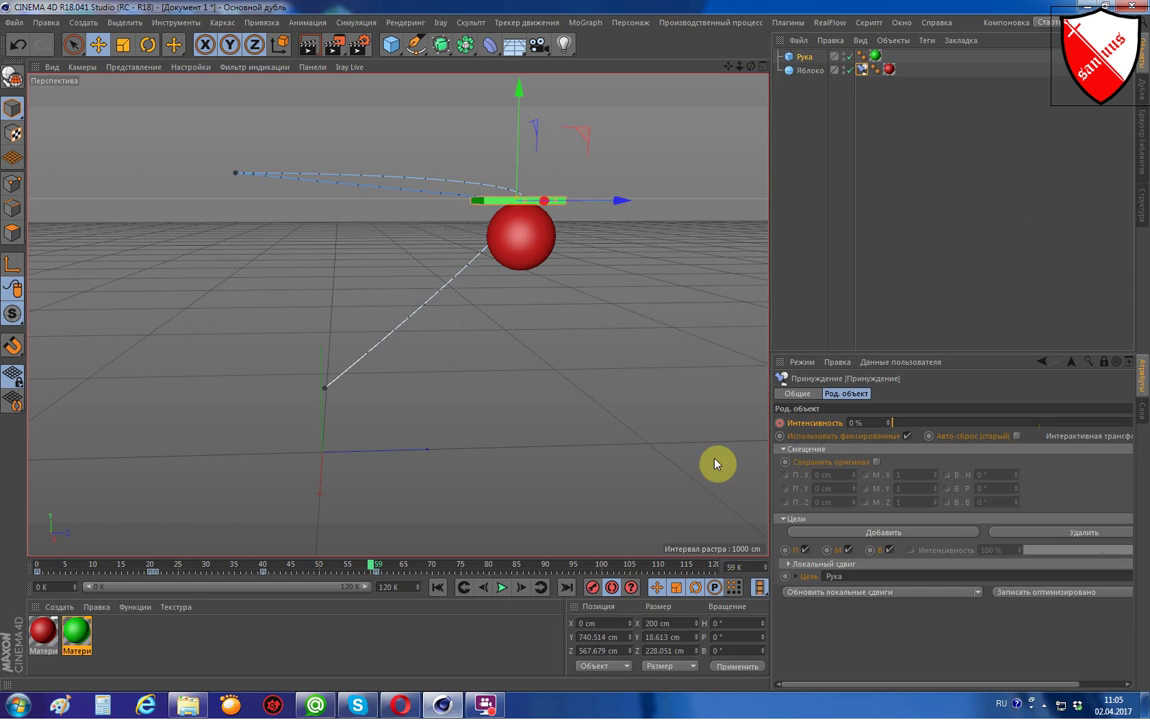
{"action": "left_click", "coordinate": [779, 423]}
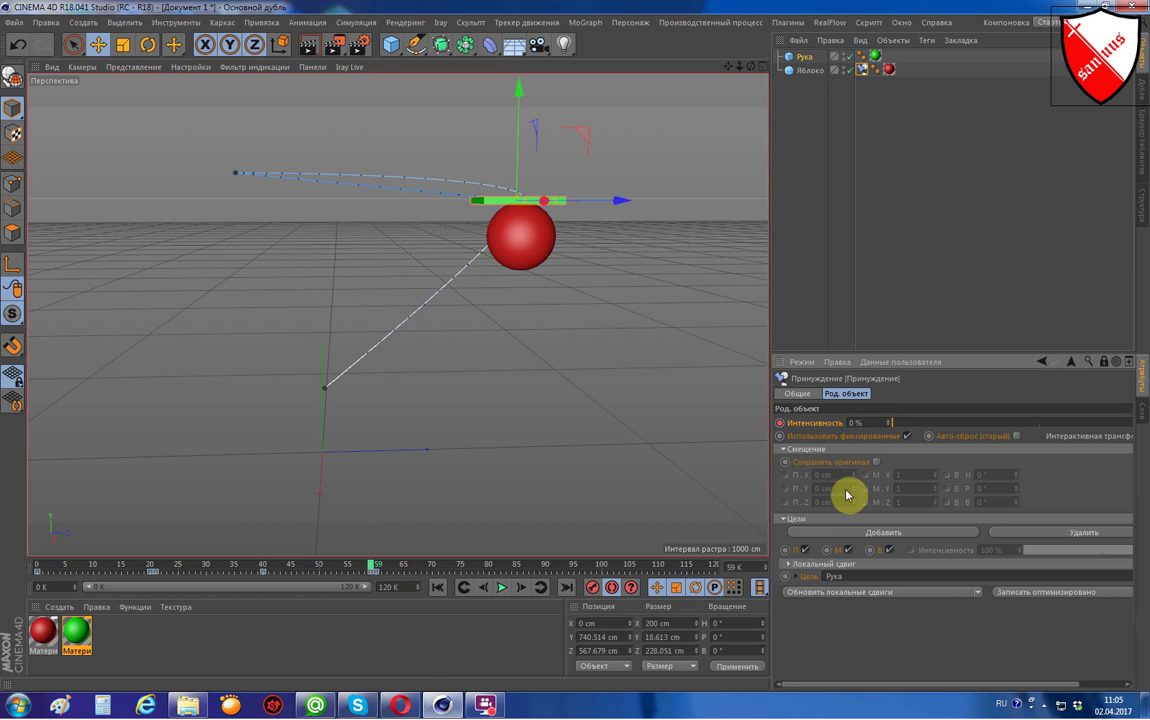
{"action": "left_click", "coordinate": [780, 424]}
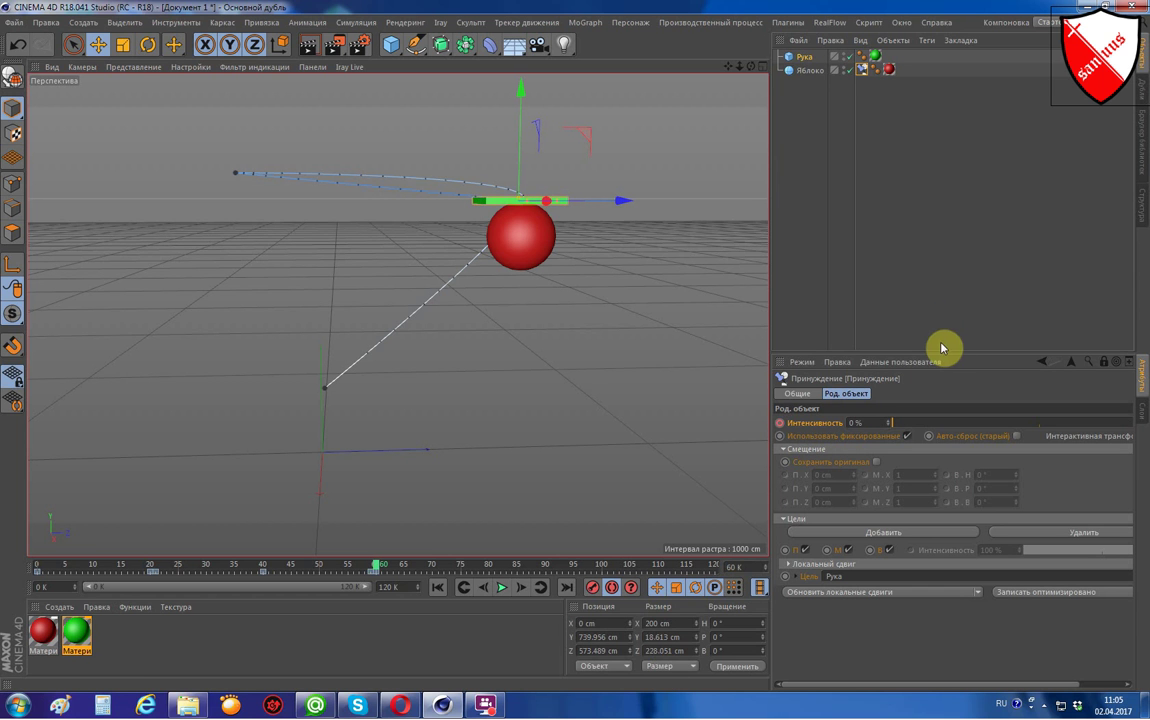
{"action": "left_click", "coordinate": [872, 423]}
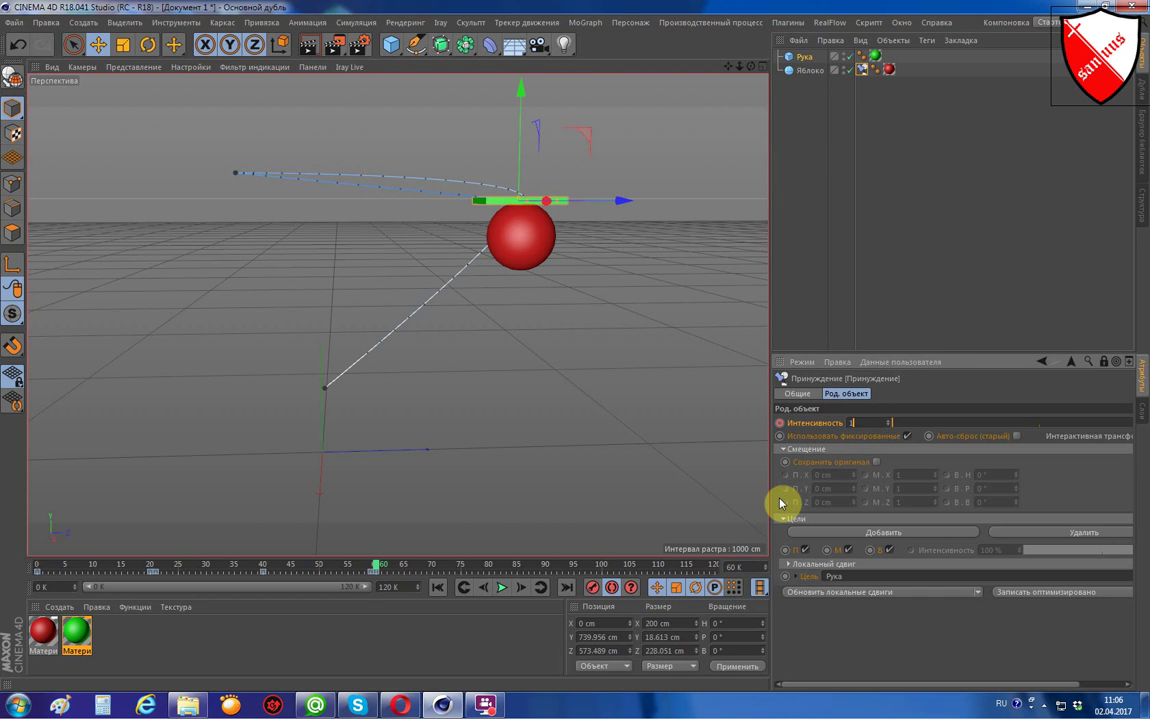
{"action": "key", "text": "Return"}
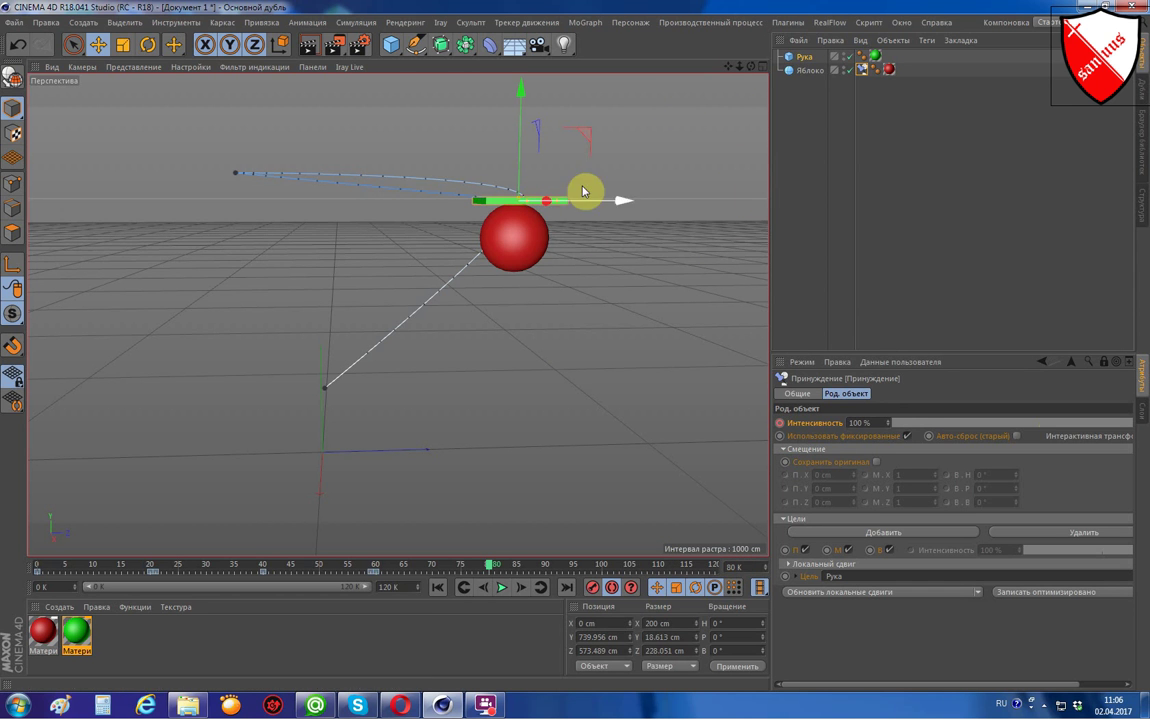
Drag Рука with the apple down at frame 80 and replay the animation from frame 0.
{"action": "left_click_drag", "start_coordinate": [585, 136], "coordinate": [690, 303]}
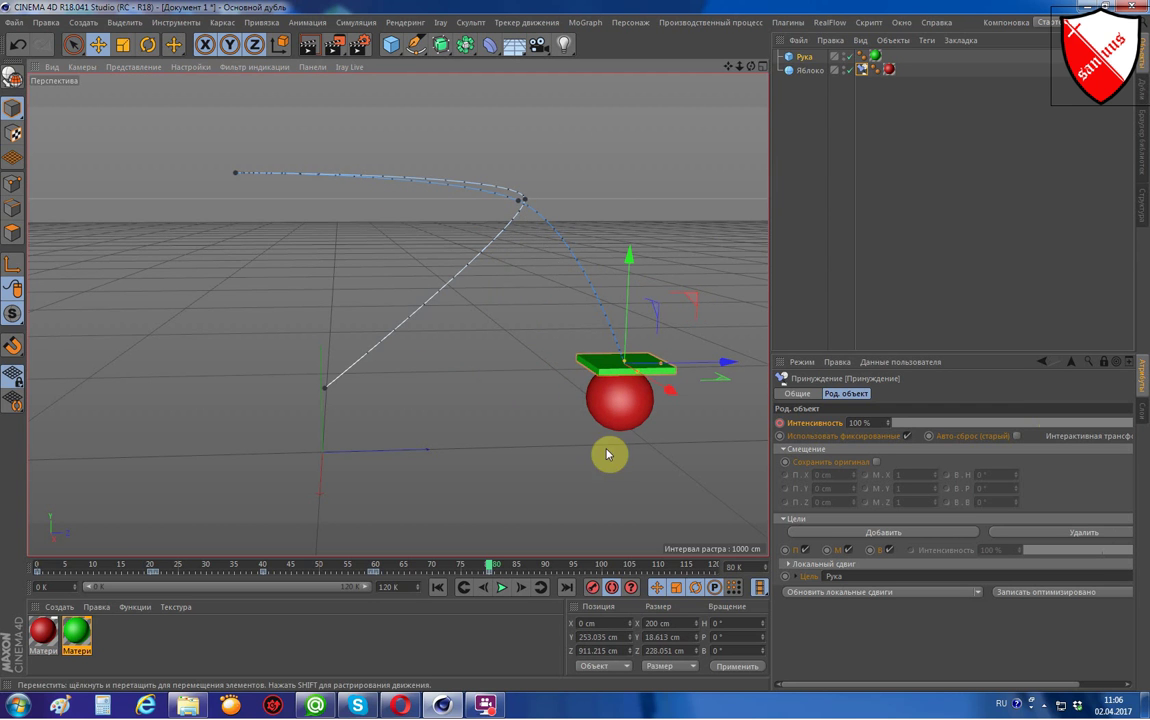
{"action": "left_click", "coordinate": [437, 588]}
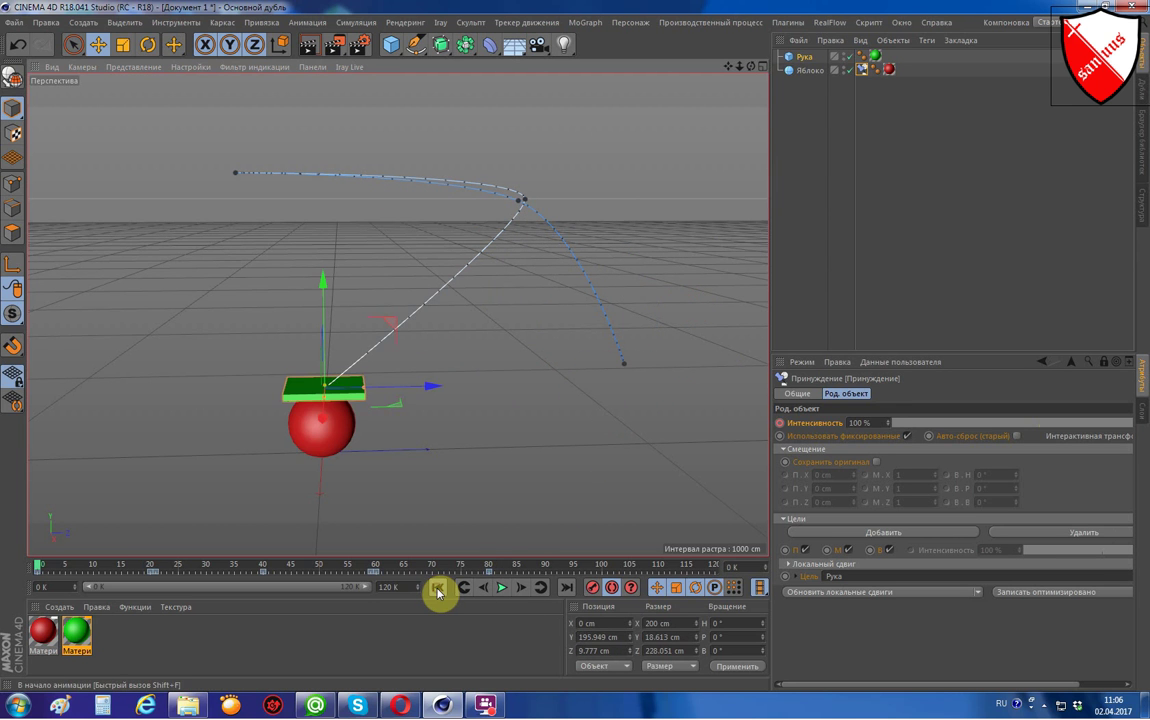
{"action": "left_click", "coordinate": [503, 589]}
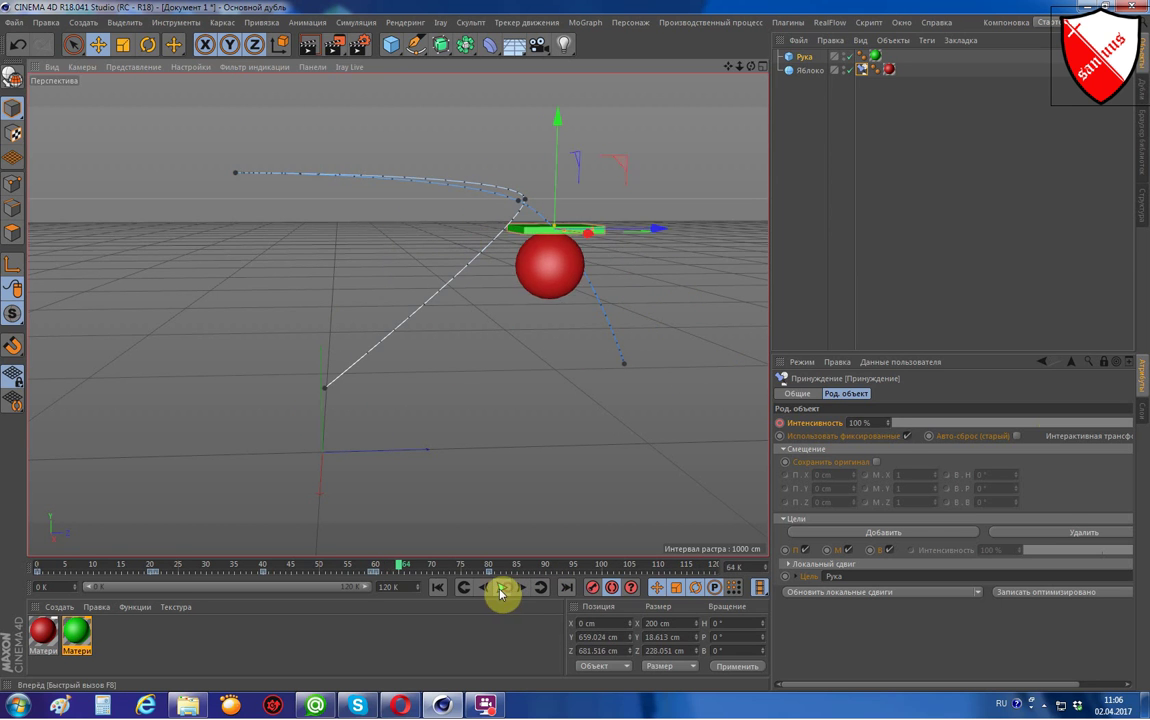
Stop playback and delete the Интенсивность animation track via Анимация > Удалить трек.
{"action": "left_click", "coordinate": [503, 588]}
{"action": "right_click", "coordinate": [780, 423]}
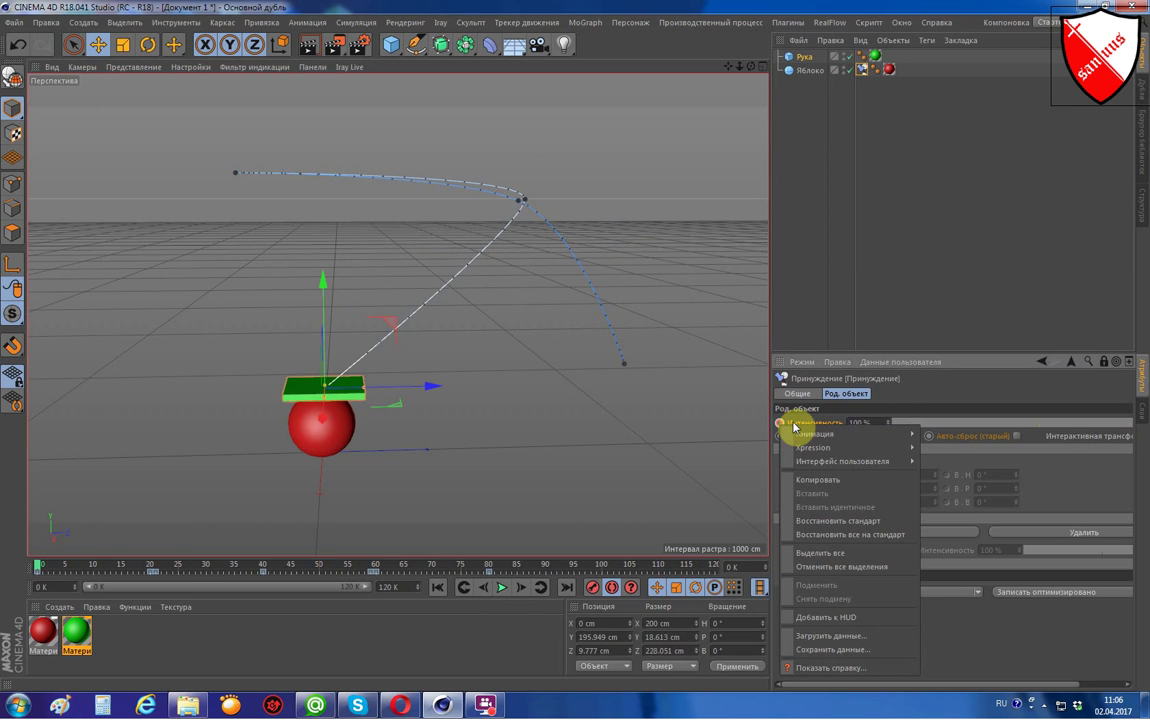
{"action": "mouse_move", "coordinate": [805, 435]}
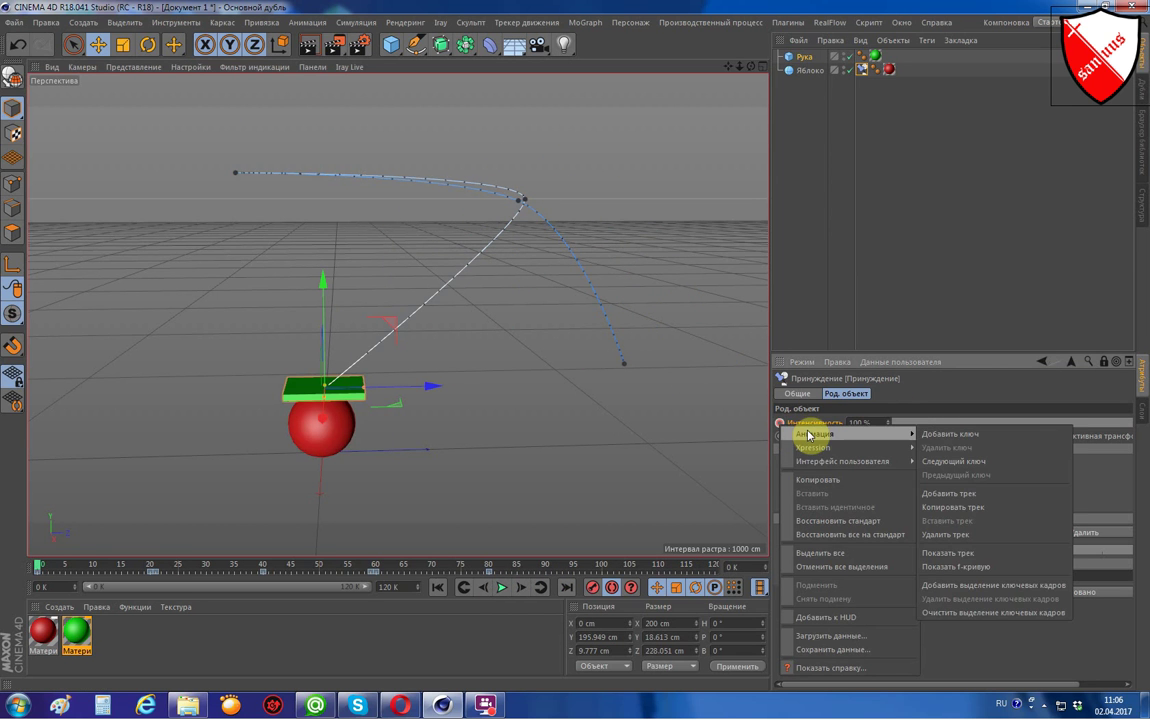
{"action": "left_click", "coordinate": [980, 538]}
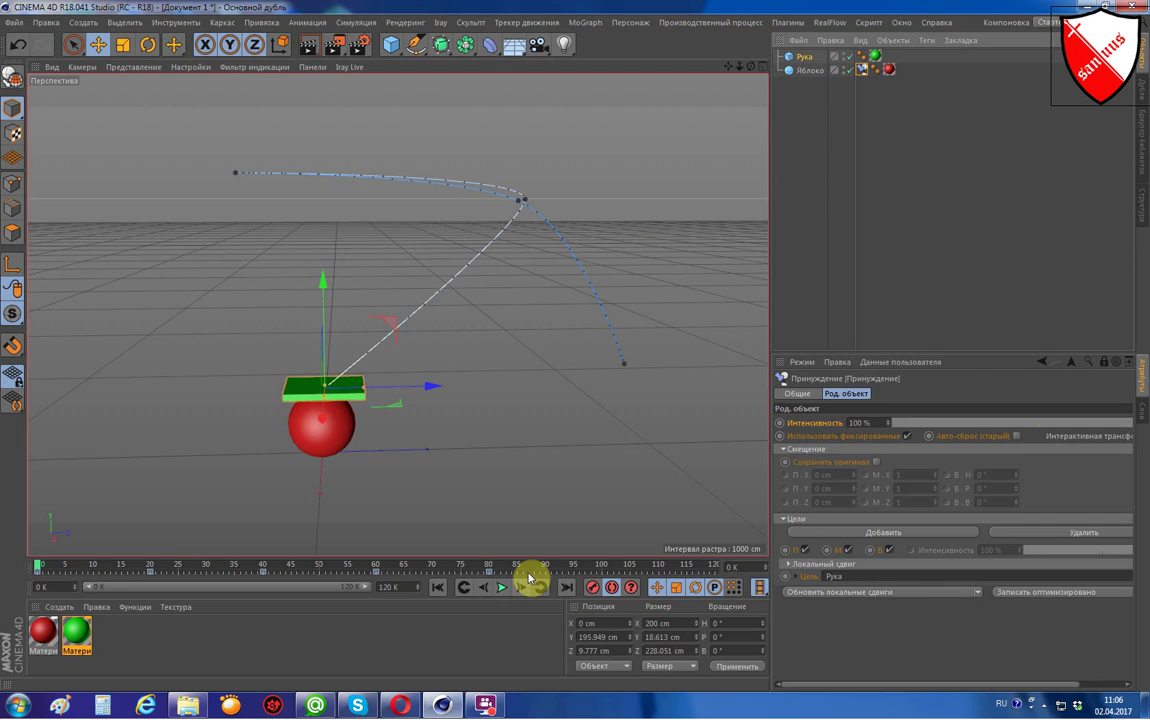
Delete the apple's Принуждение tag, move Рука left alone, then select both Рука and Яблоко.
{"action": "left_click", "coordinate": [19, 576]}
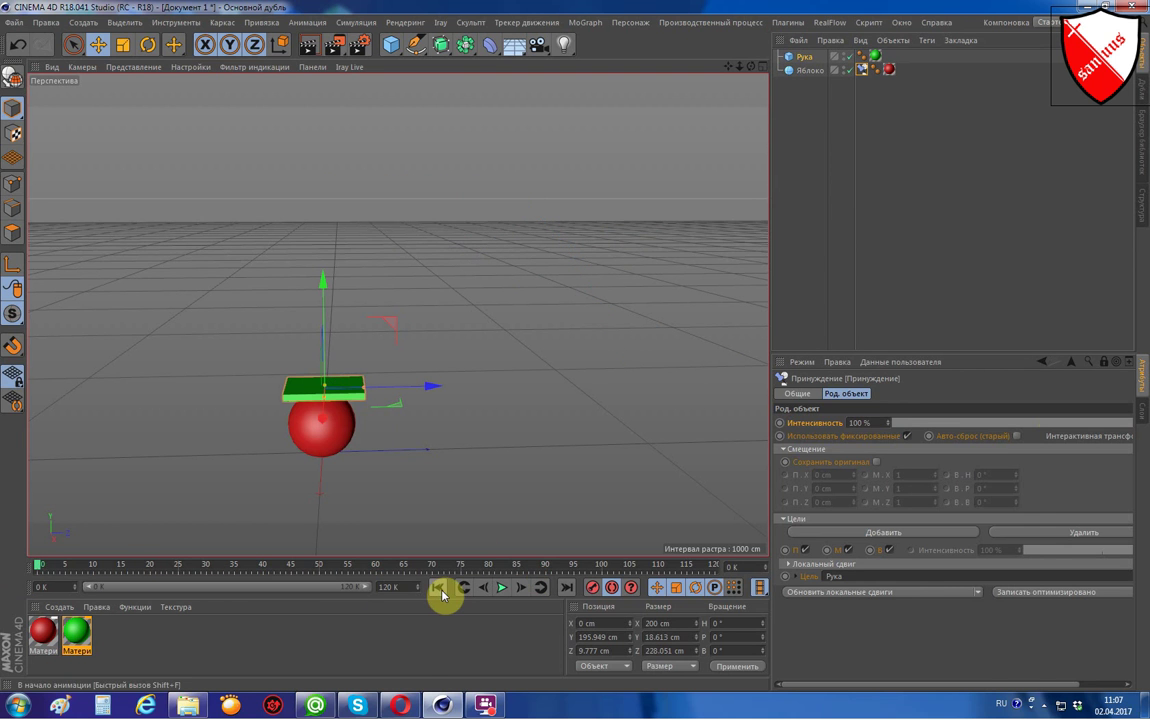
{"action": "scroll", "coordinate": [490, 438], "scroll_direction": "down", "scroll_amount": 2}
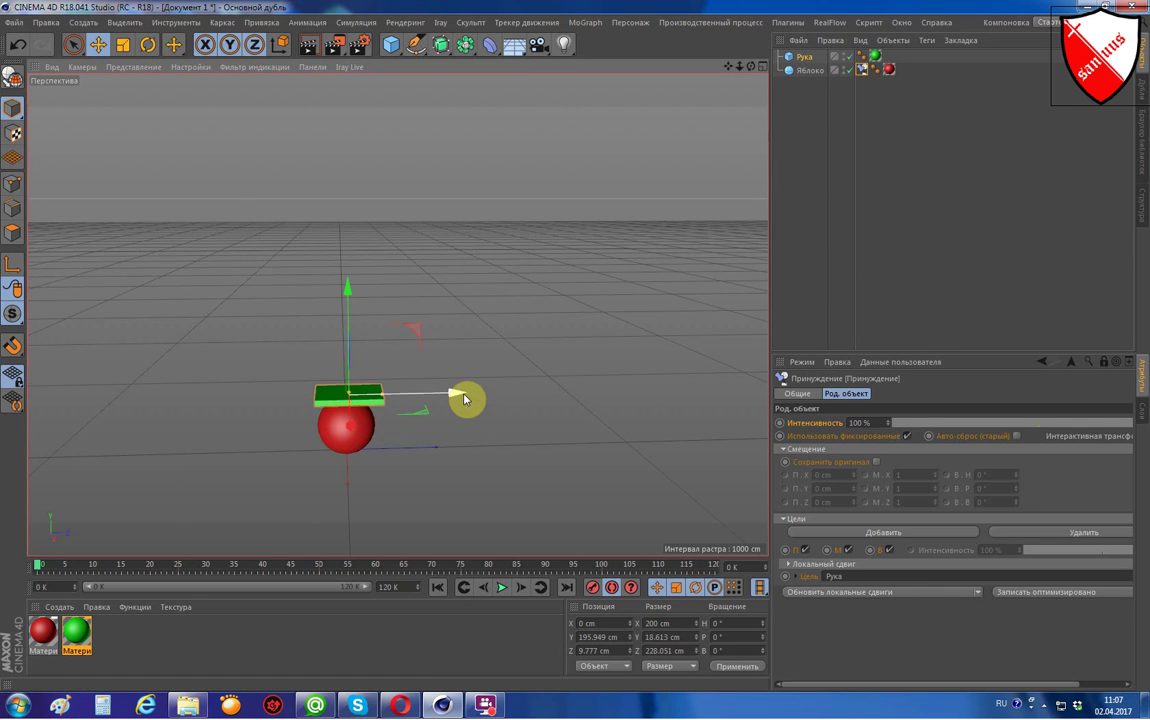
{"action": "mouse_move", "coordinate": [465, 399]}
{"action": "left_mouse_down"}
{"action": "mouse_move", "coordinate": [405, 398]}
{"action": "mouse_move", "coordinate": [462, 406]}
{"action": "left_mouse_up"}
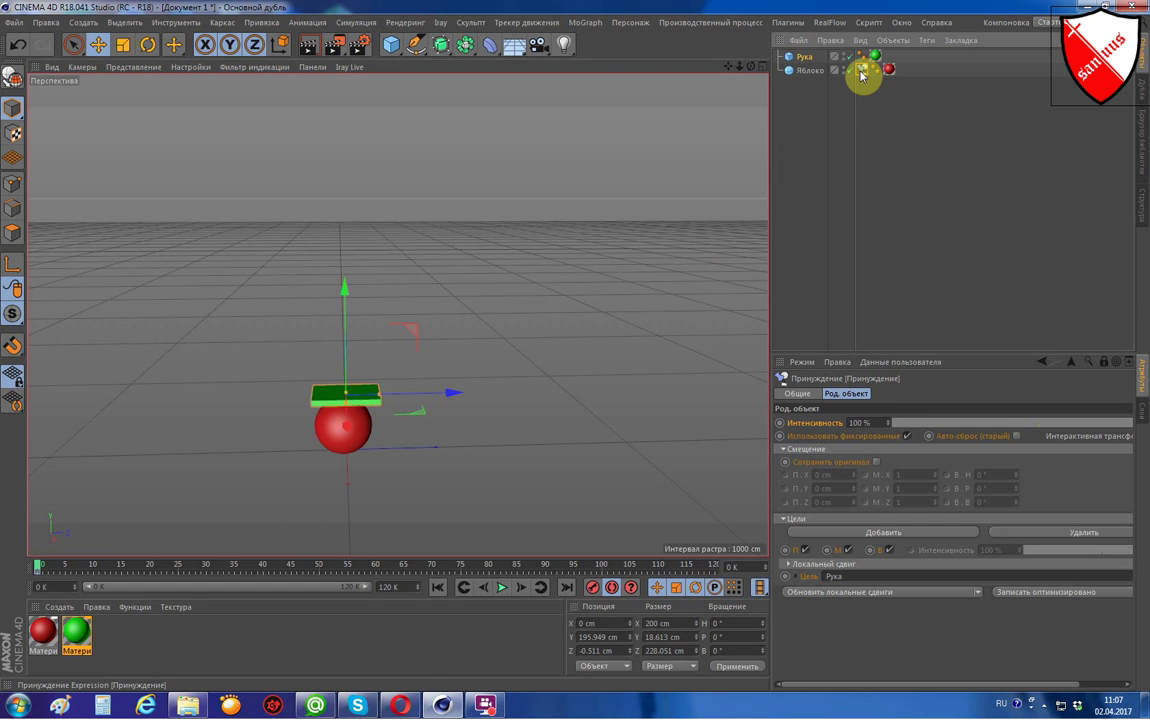
{"action": "key", "text": "Delete"}
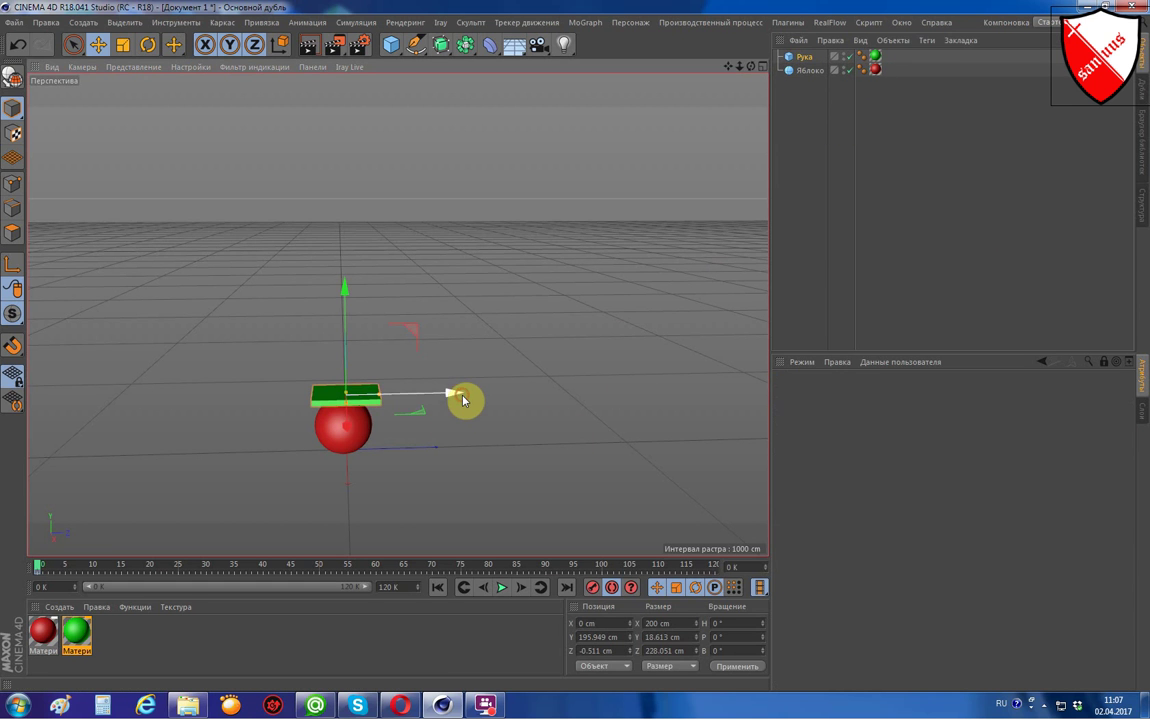
{"action": "left_click_drag", "start_coordinate": [463, 400], "coordinate": [207, 398]}
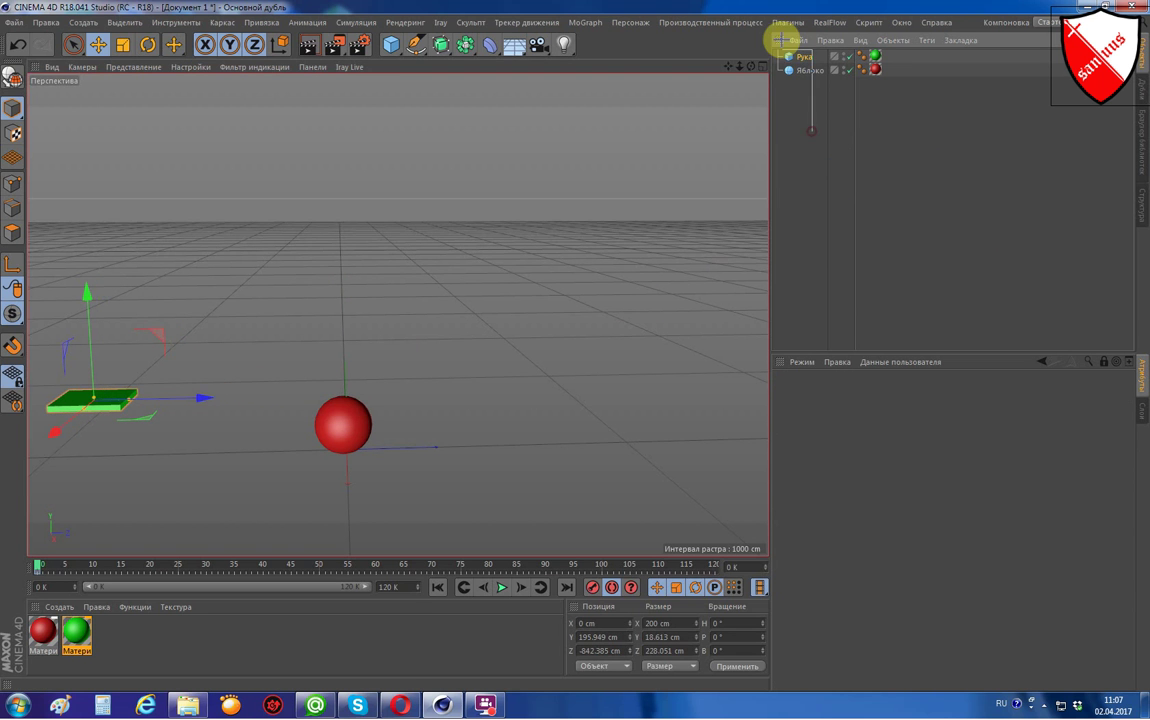
{"action": "left_click_drag", "start_coordinate": [780, 40], "coordinate": [782, 42]}
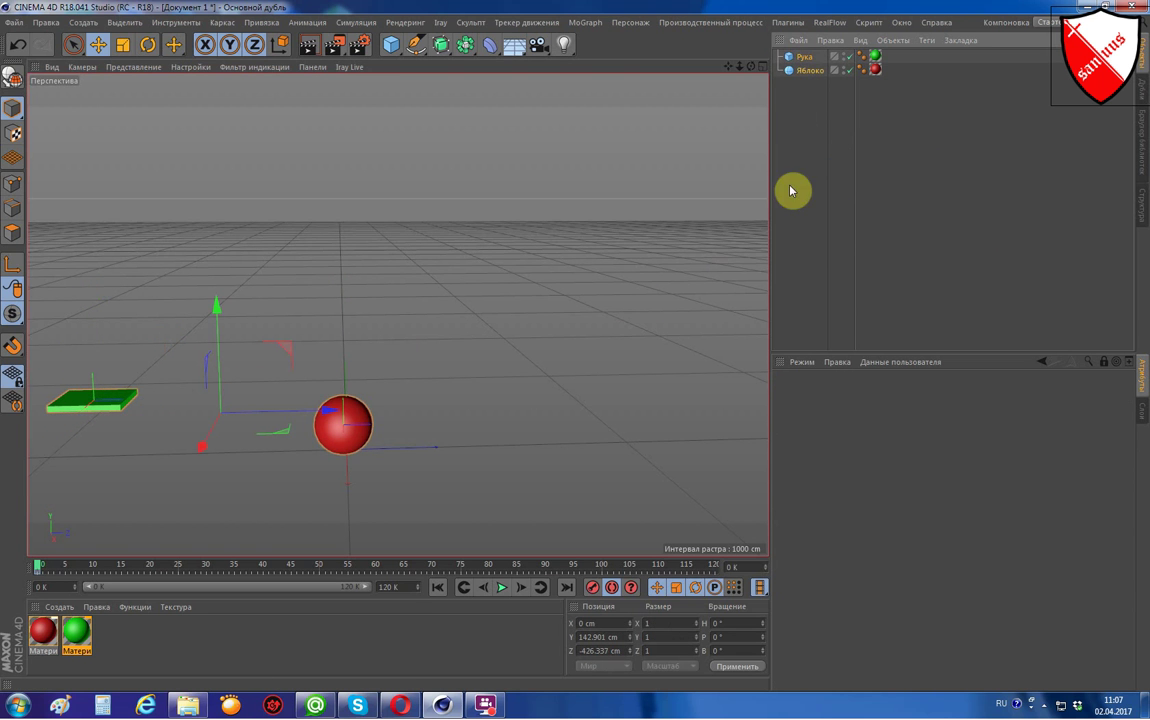
Add a parent Принуждение tag, move it onto Яблоко, and open then close its floating settings.
{"action": "left_click", "coordinate": [634, 24]}
{"action": "mouse_move", "coordinate": [649, 85]}
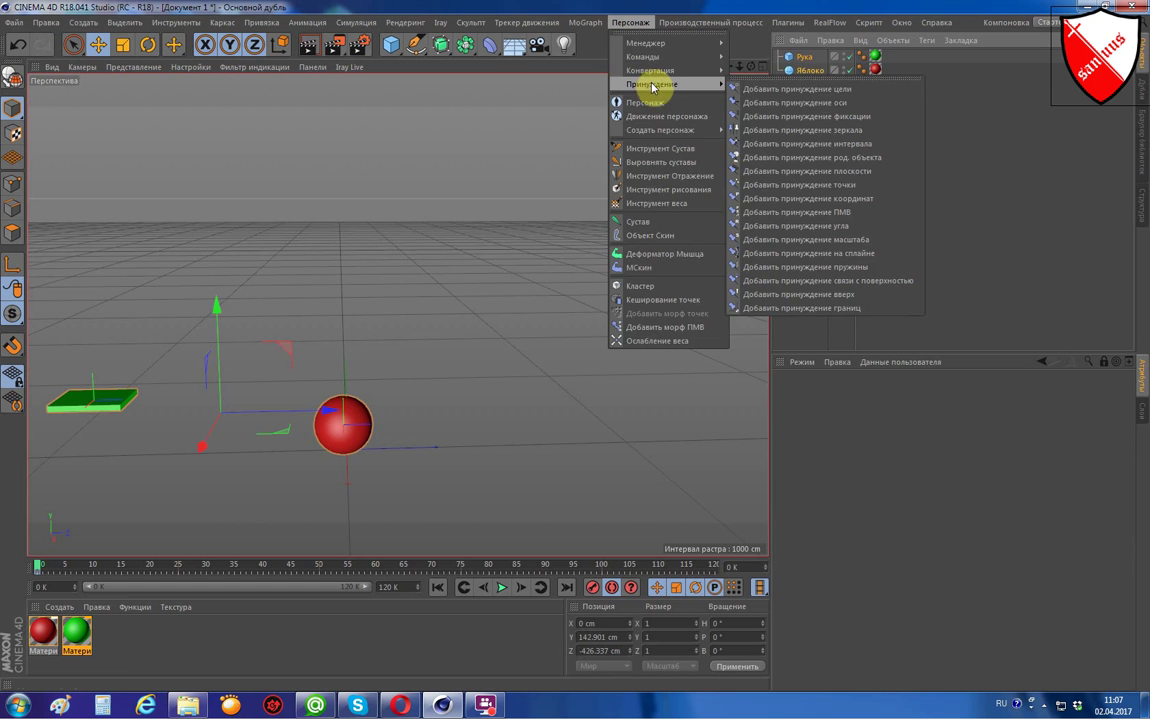
{"action": "left_click", "coordinate": [843, 168]}
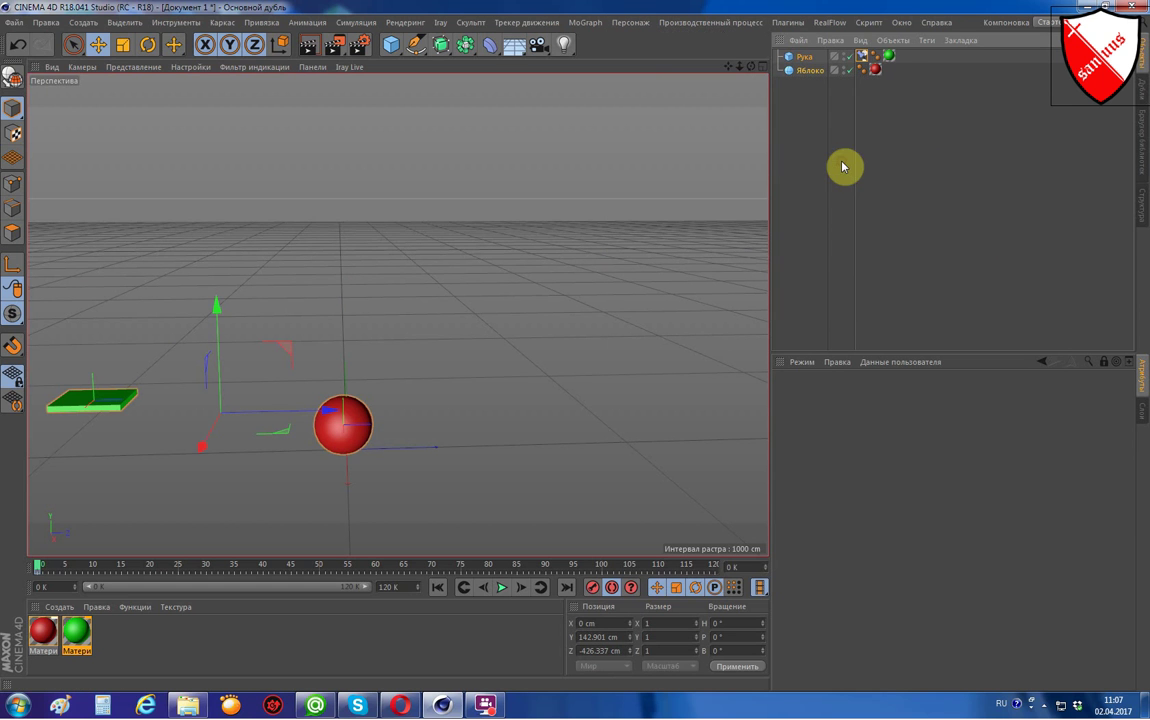
{"action": "left_click_drag", "start_coordinate": [866, 56], "coordinate": [890, 72]}
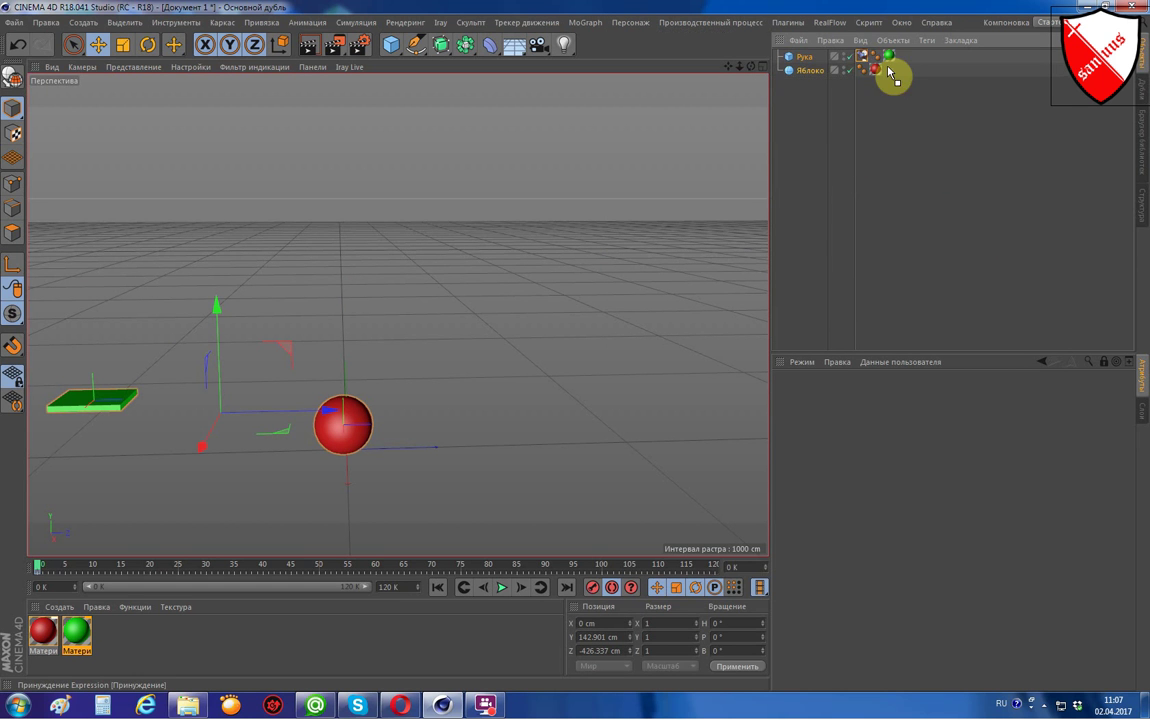
{"action": "left_click", "coordinate": [795, 72]}
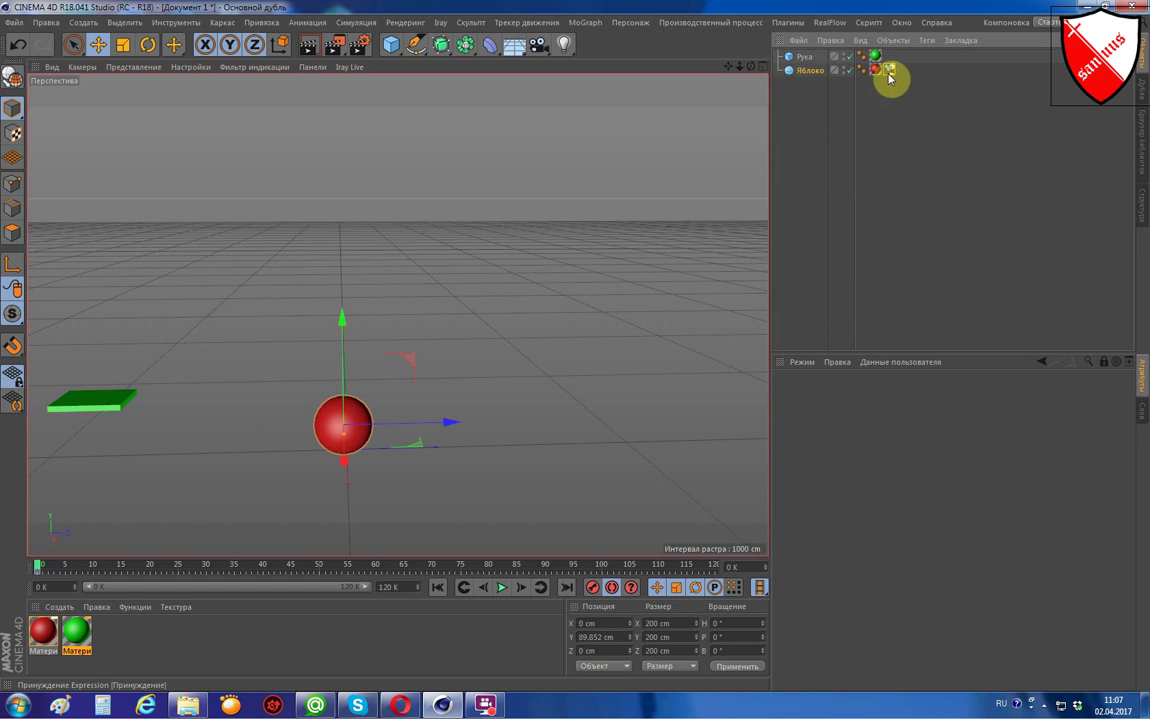
{"action": "double_click", "coordinate": [890, 73]}
{"action": "left_click", "coordinate": [952, 10]}
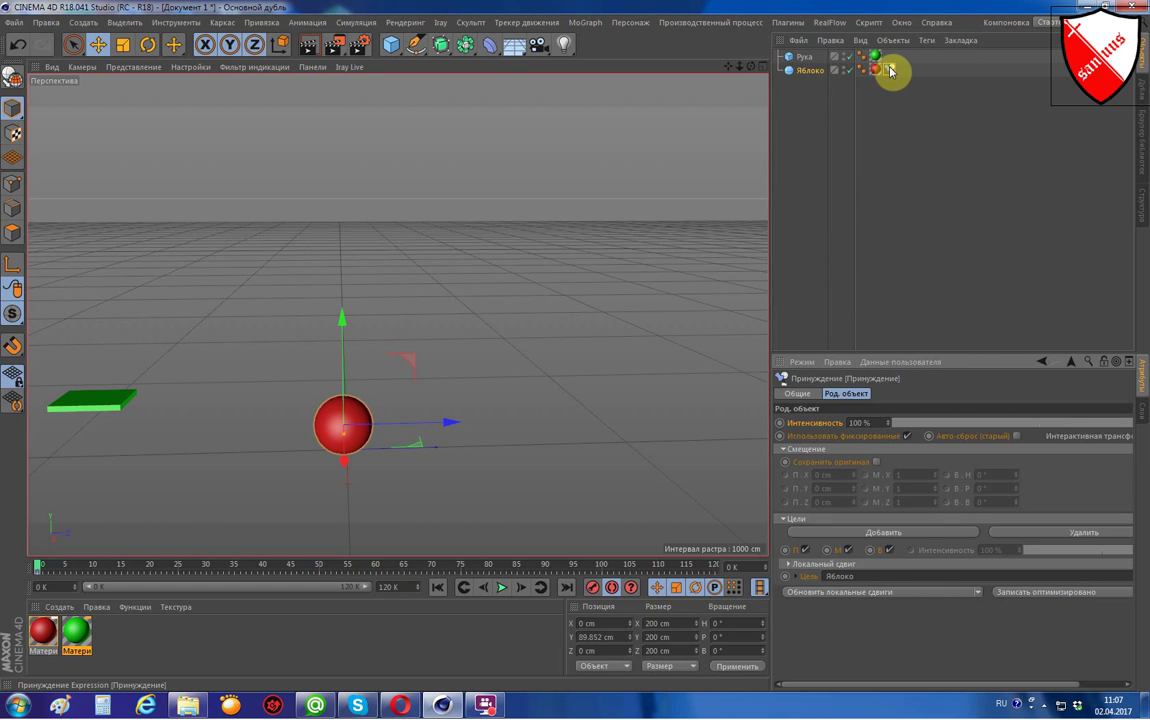
Drop Рука into the Цели target field and drag Интенсивность down to 87.5%.
{"action": "left_click_drag", "start_coordinate": [790, 60], "coordinate": [875, 585]}
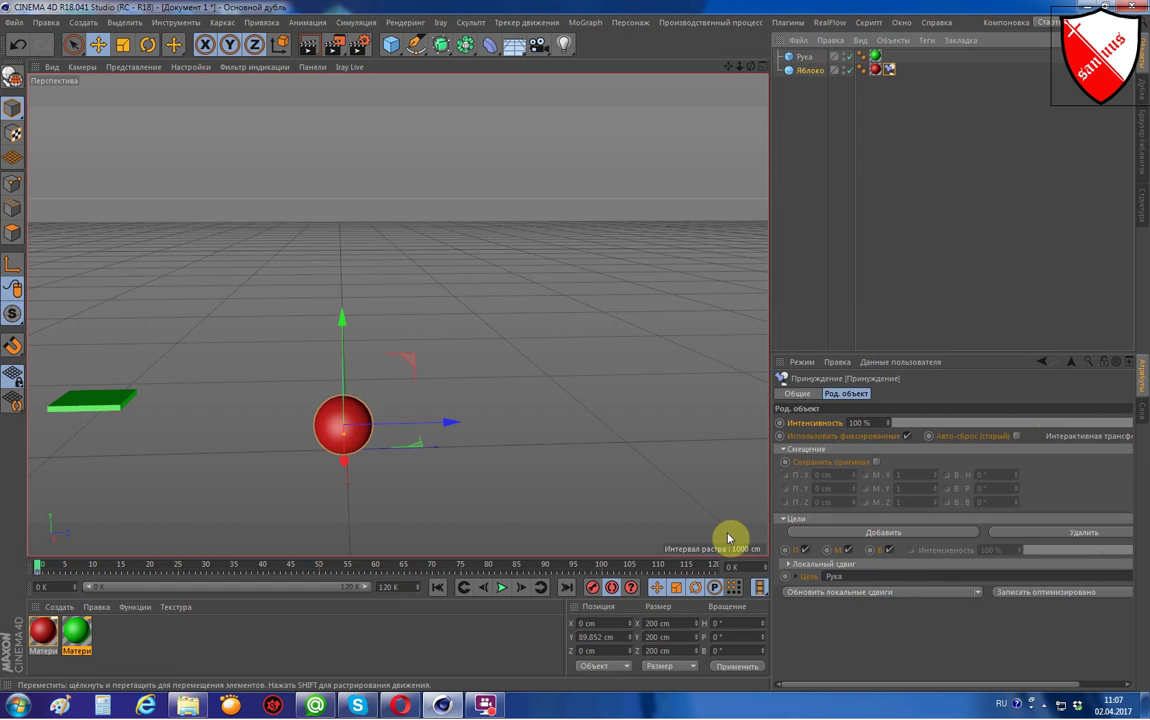
{"action": "left_click_drag", "start_coordinate": [1060, 423], "coordinate": [1103, 424]}
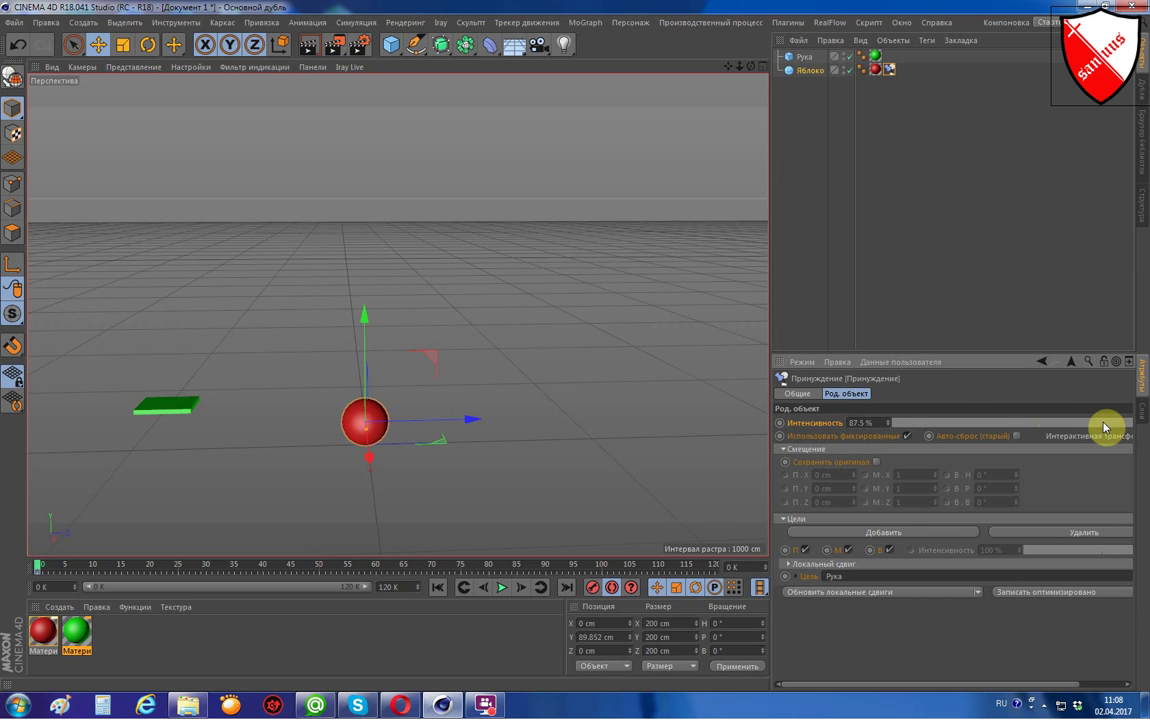
Drop Интенсивность to 0%, lower the apple toward the ground, and keyframe the 0% strength.
{"action": "left_click_drag", "start_coordinate": [1126, 430], "coordinate": [903, 431]}
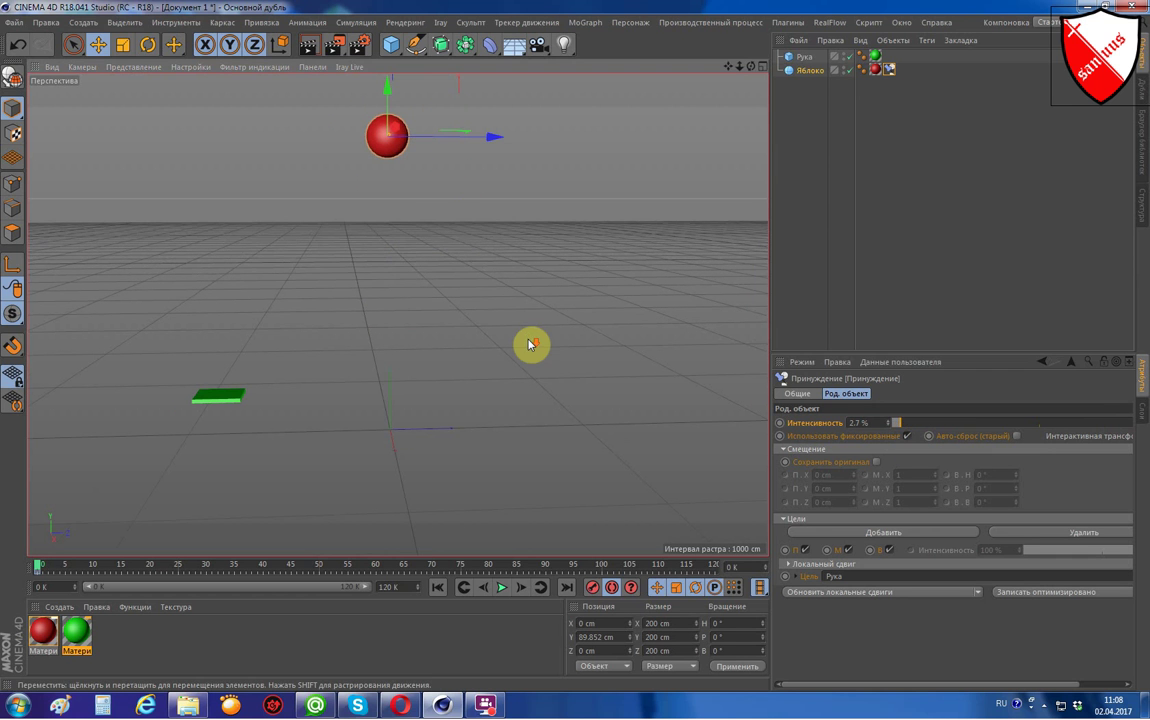
{"action": "left_click_drag", "start_coordinate": [900, 430], "coordinate": [886, 428]}
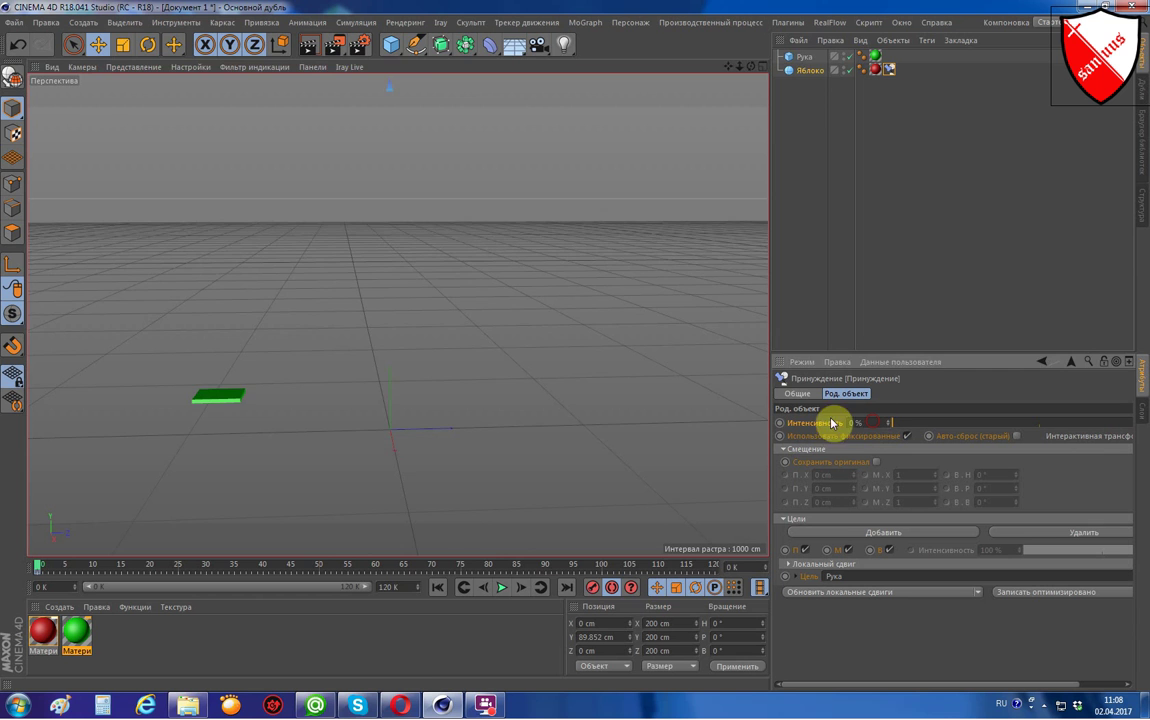
{"action": "scroll", "coordinate": [539, 367], "scroll_direction": "down", "scroll_amount": 3}
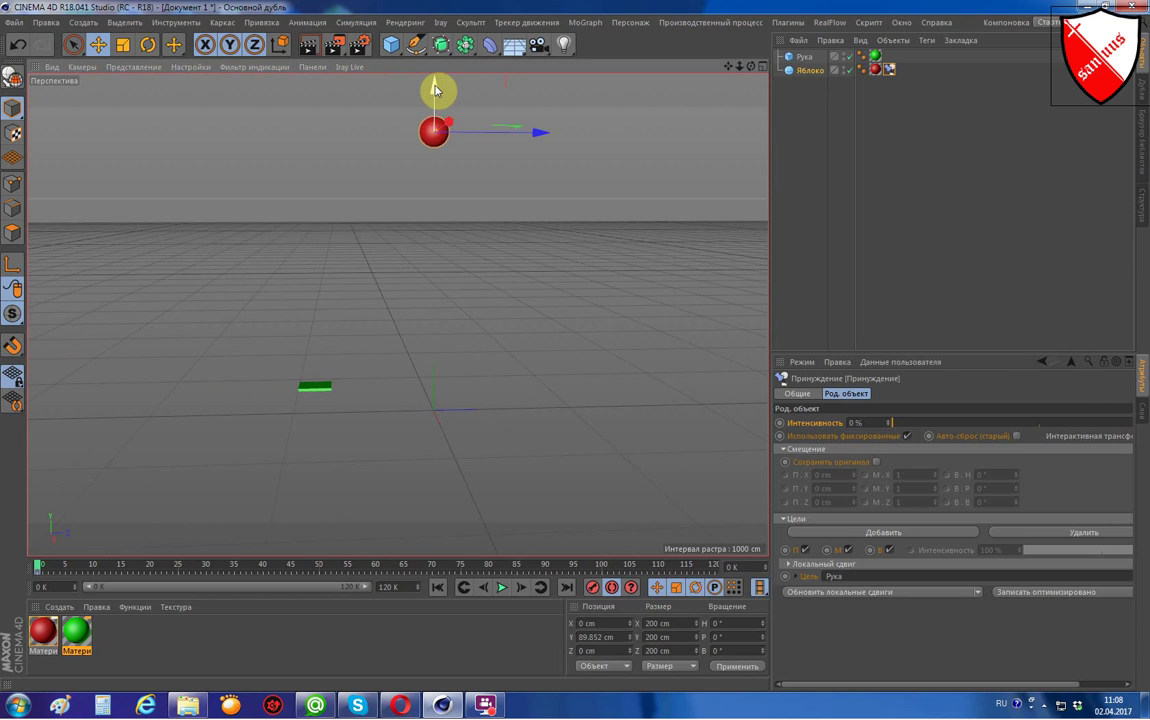
{"action": "left_click_drag", "start_coordinate": [435, 90], "coordinate": [435, 368]}
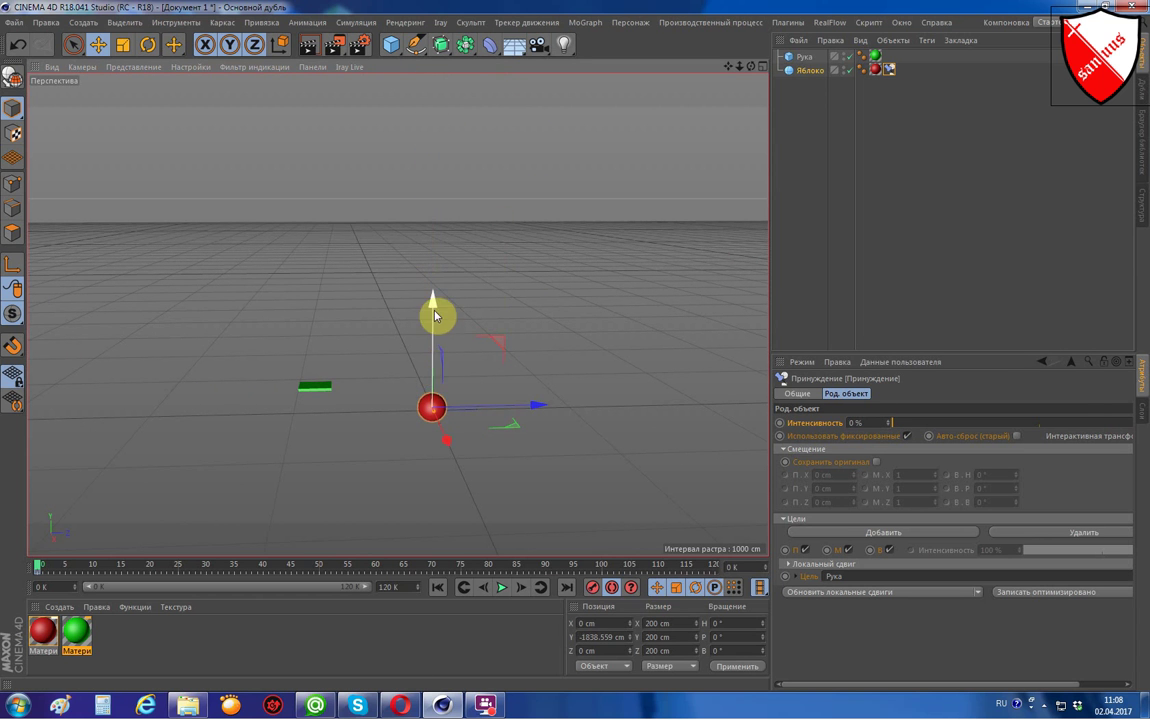
{"action": "left_click_drag", "start_coordinate": [435, 318], "coordinate": [434, 320]}
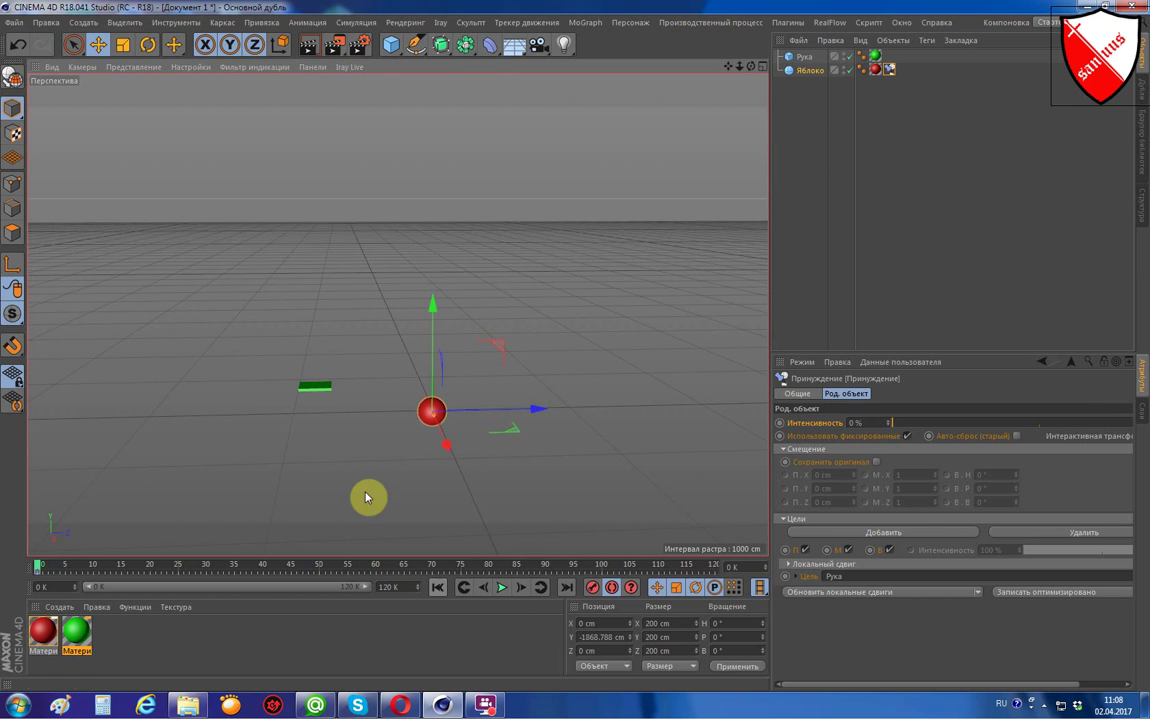
{"action": "left_click_drag", "start_coordinate": [727, 70], "coordinate": [655, 68]}
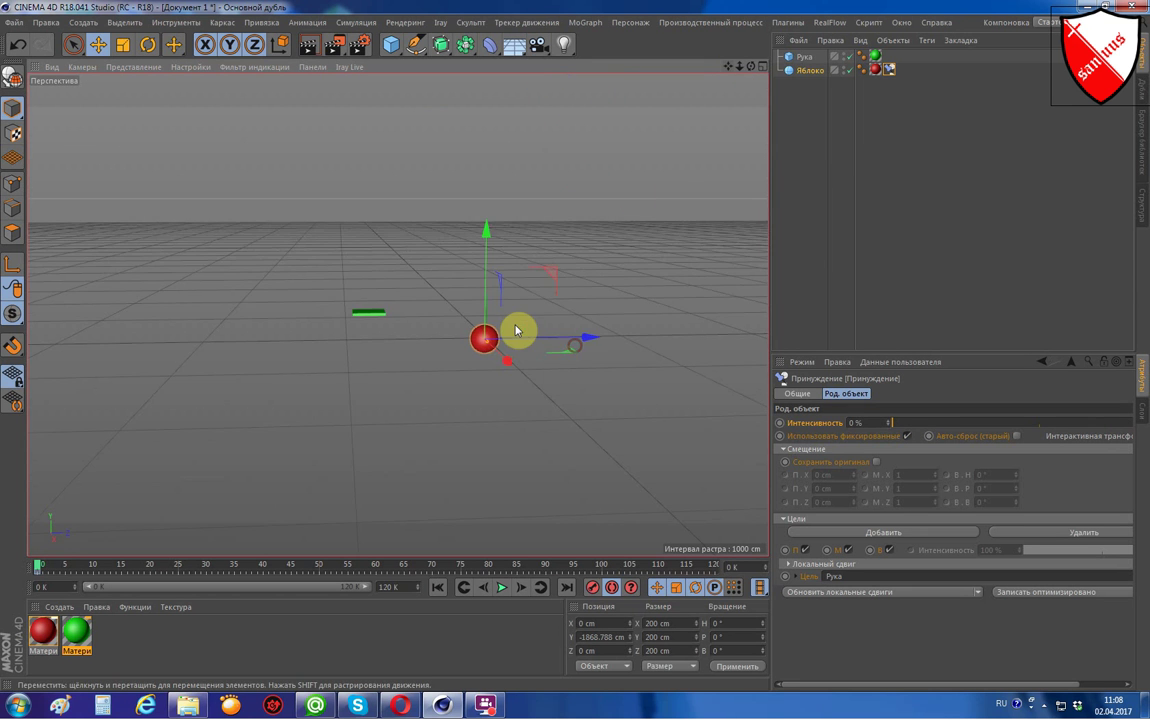
{"action": "scroll", "coordinate": [517, 330], "scroll_direction": "up", "scroll_amount": 1}
{"action": "scroll", "coordinate": [517, 330], "scroll_direction": "up", "scroll_amount": 2}
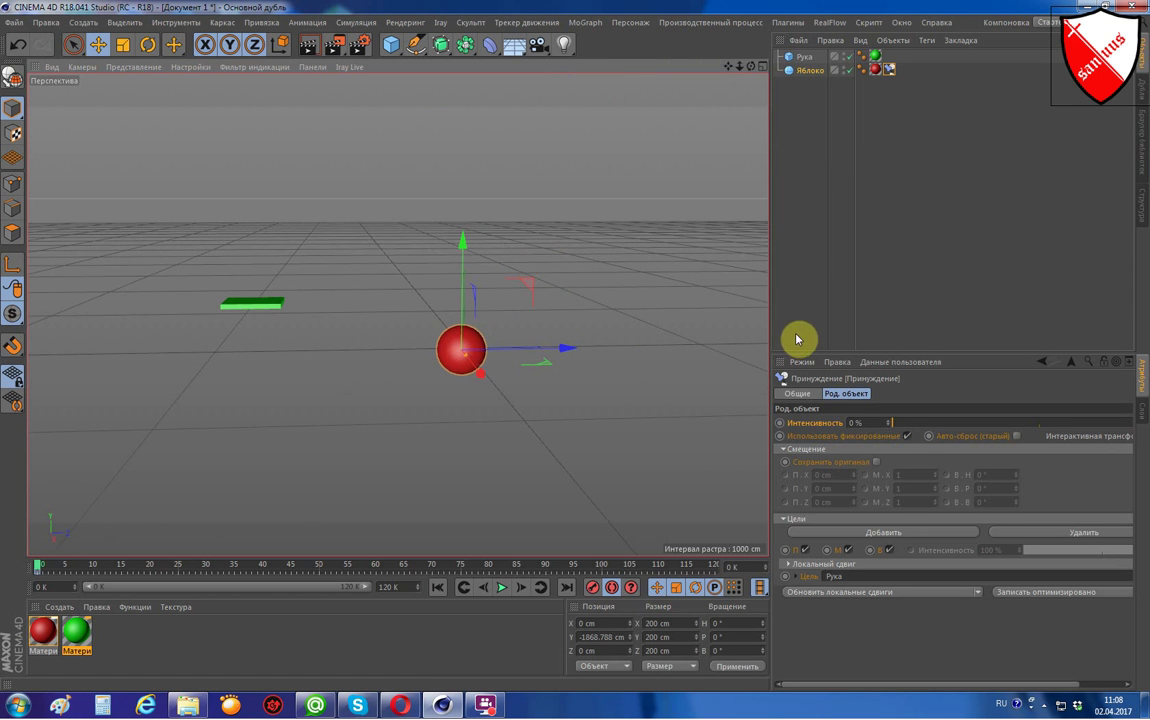
{"action": "left_click", "coordinate": [779, 423]}
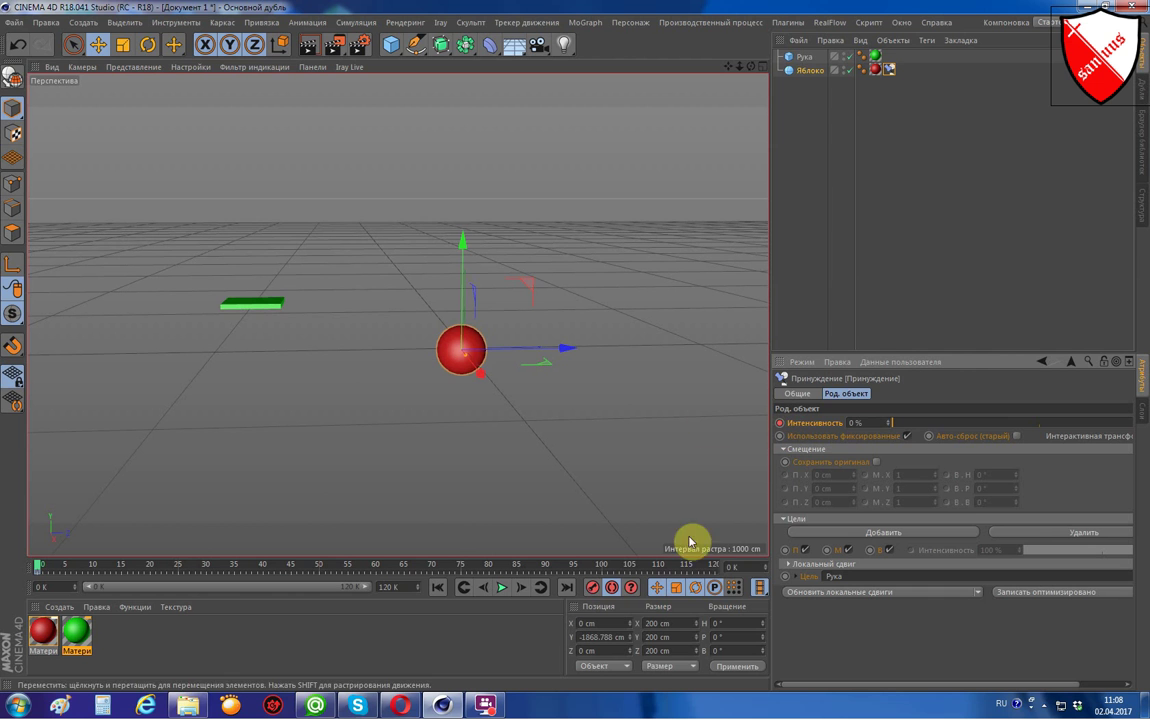
Go to frame 20, move Рука onto the apple, and set Интенсивность to 100%.
{"action": "left_click", "coordinate": [738, 567]}
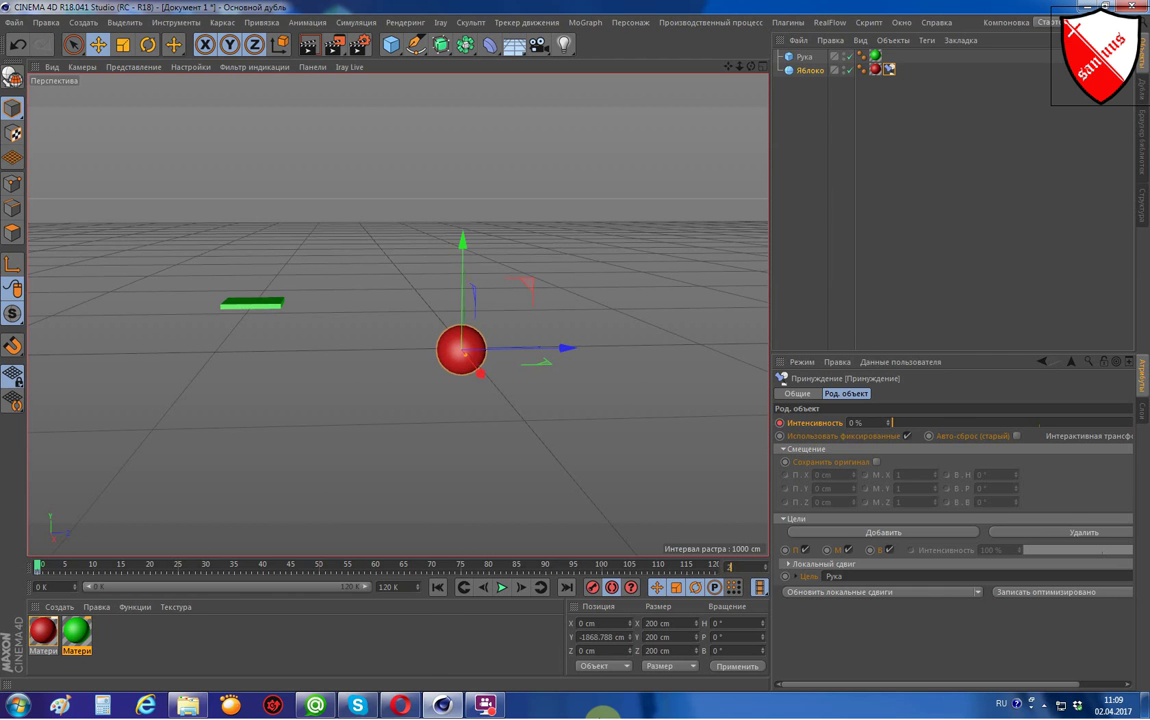
{"action": "left_click", "coordinate": [266, 300]}
{"action": "left_click_drag", "start_coordinate": [321, 246], "coordinate": [508, 282]}
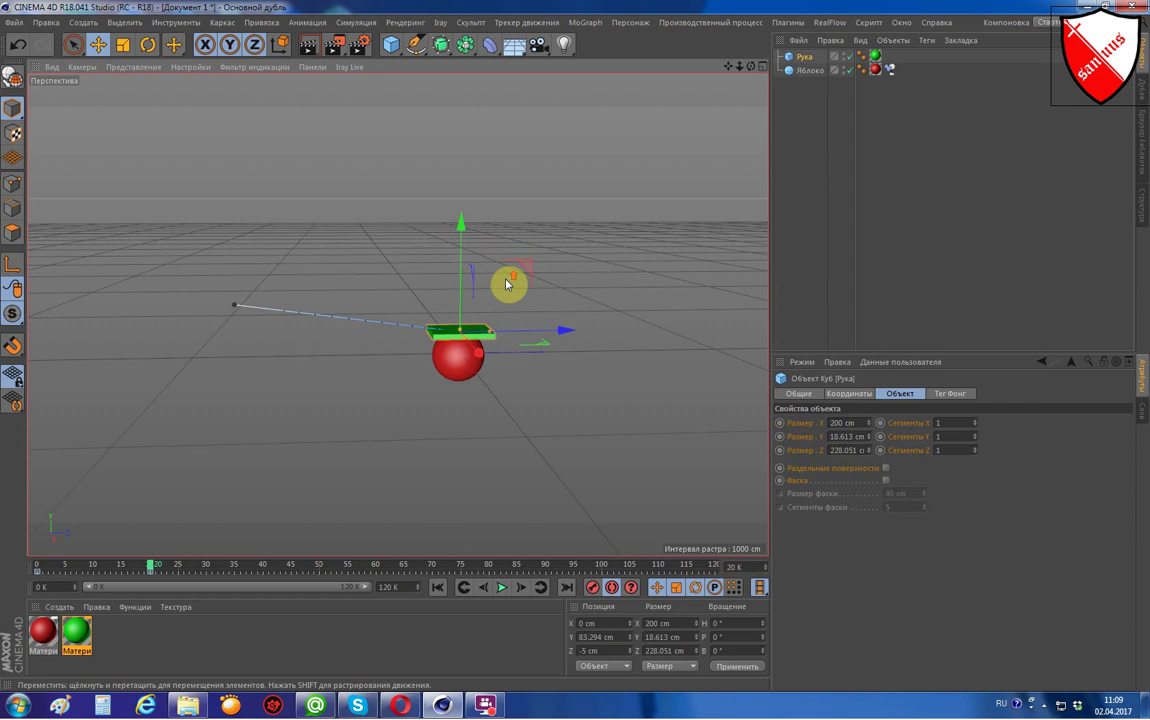
{"action": "left_click", "coordinate": [889, 69]}
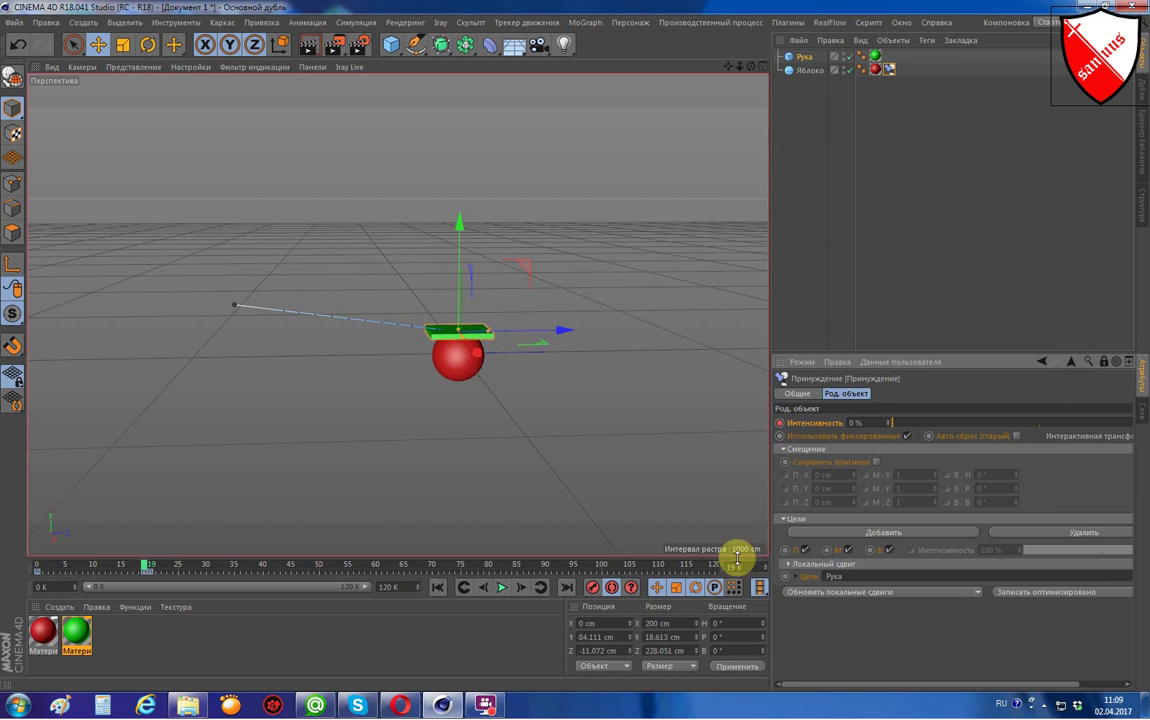
{"action": "key", "text": "Return"}
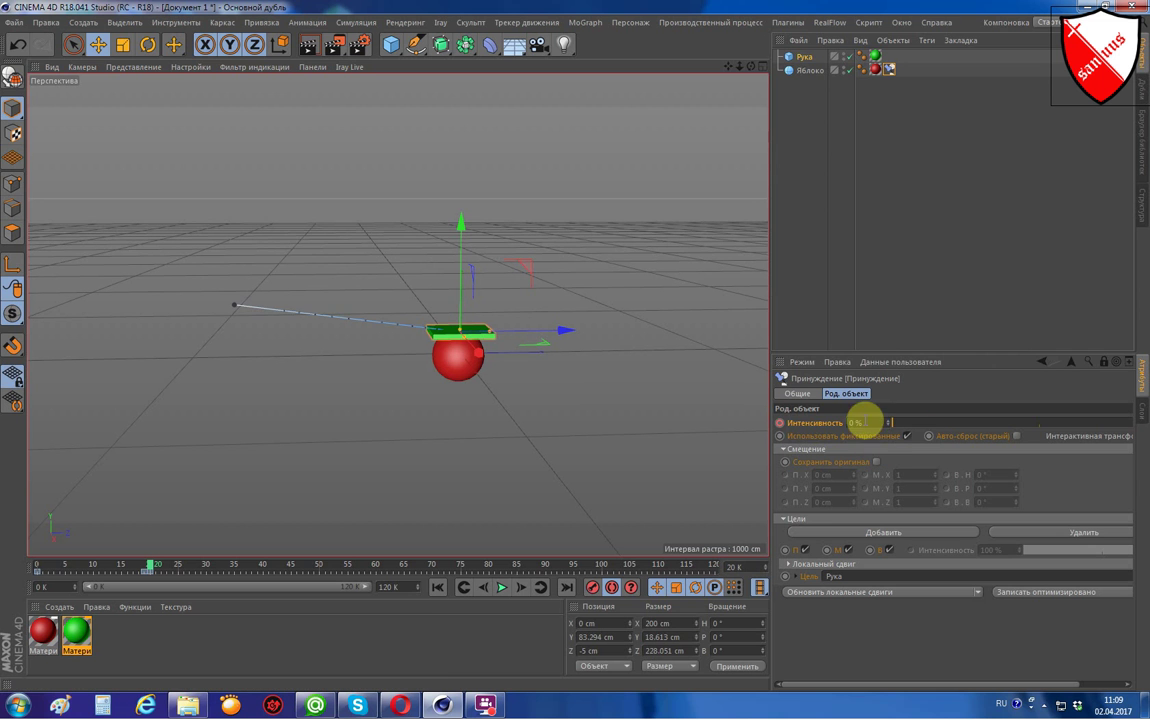
{"action": "left_click", "coordinate": [864, 422]}
{"action": "key", "text": "Return"}
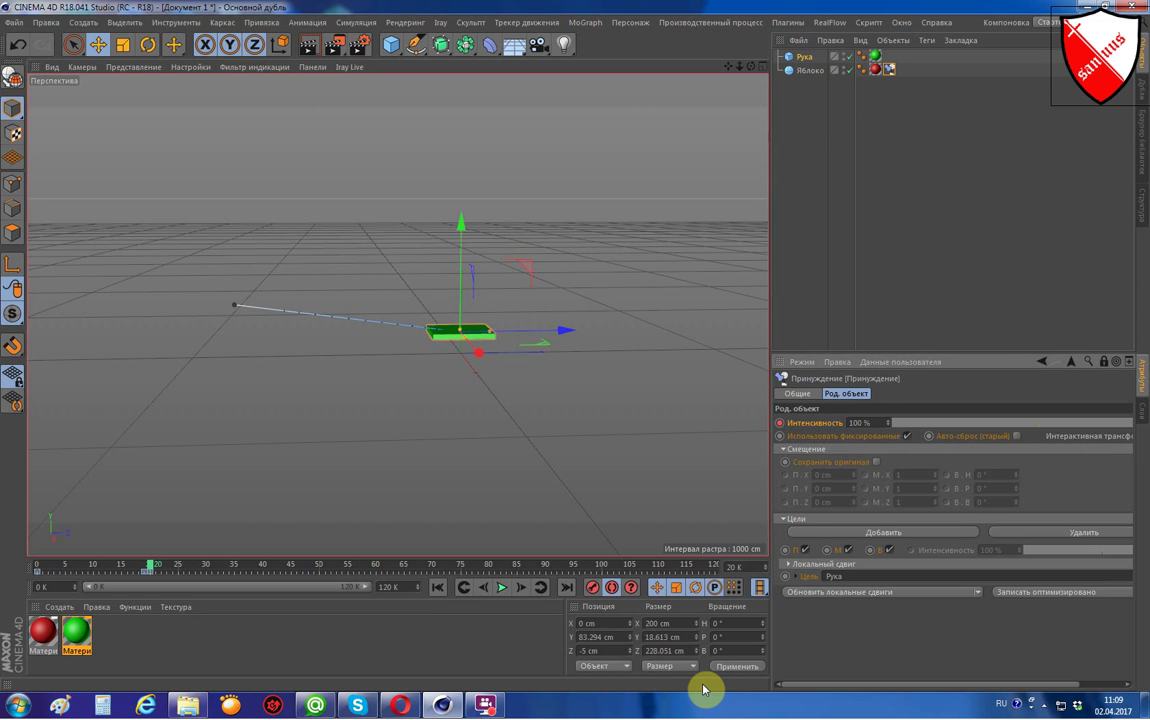
{"action": "scroll", "coordinate": [517, 396], "scroll_direction": "down", "scroll_amount": 3}
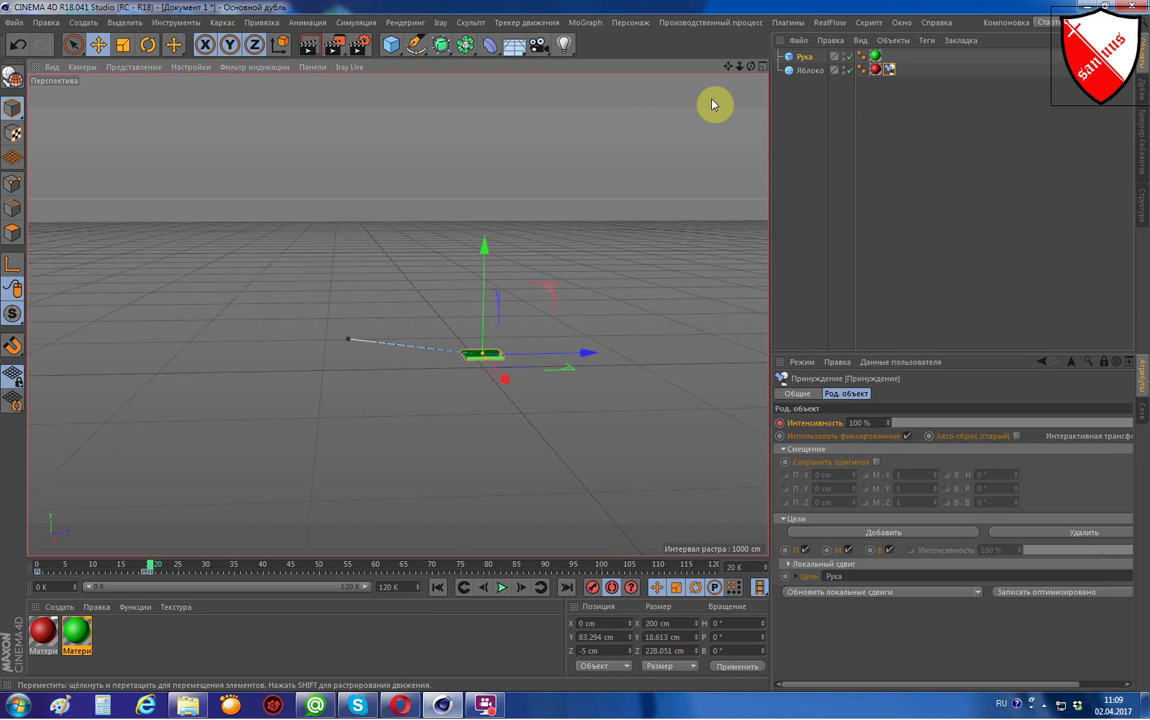
{"action": "left_click_drag", "start_coordinate": [730, 68], "coordinate": [398, 315]}
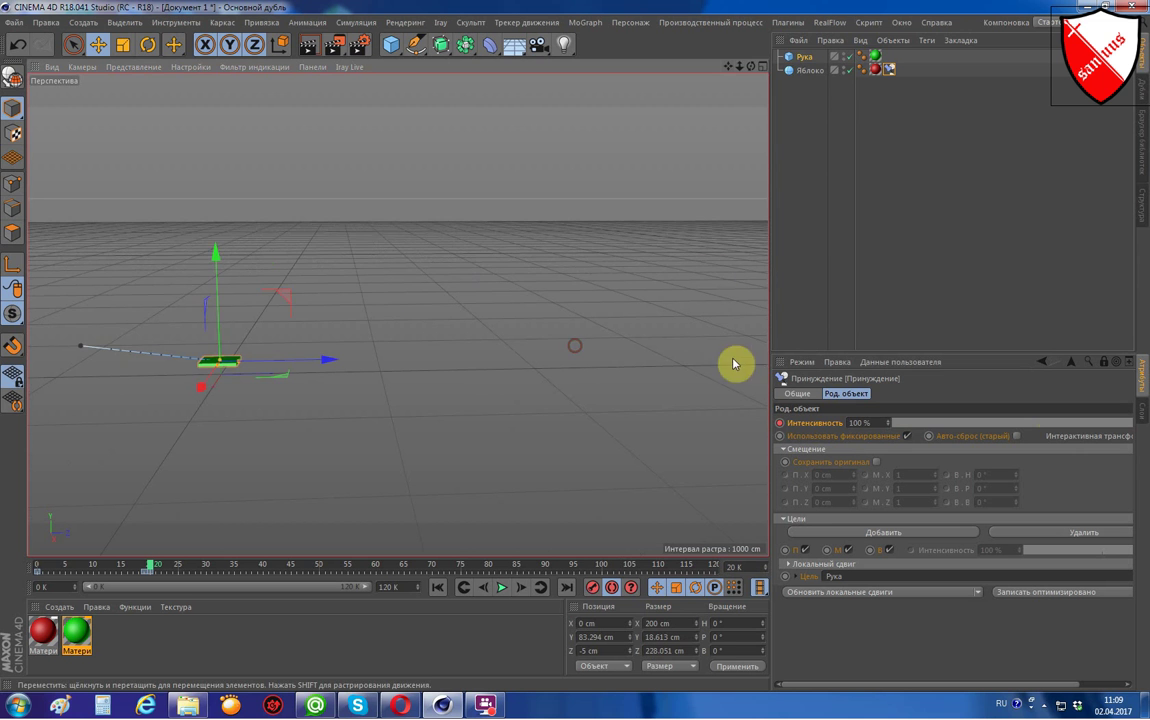
{"action": "middle_click_drag", "start_coordinate": [737, 365], "coordinate": [613, 309], "text": "alt"}
{"action": "left_click_drag", "start_coordinate": [751, 74], "coordinate": [398, 314]}
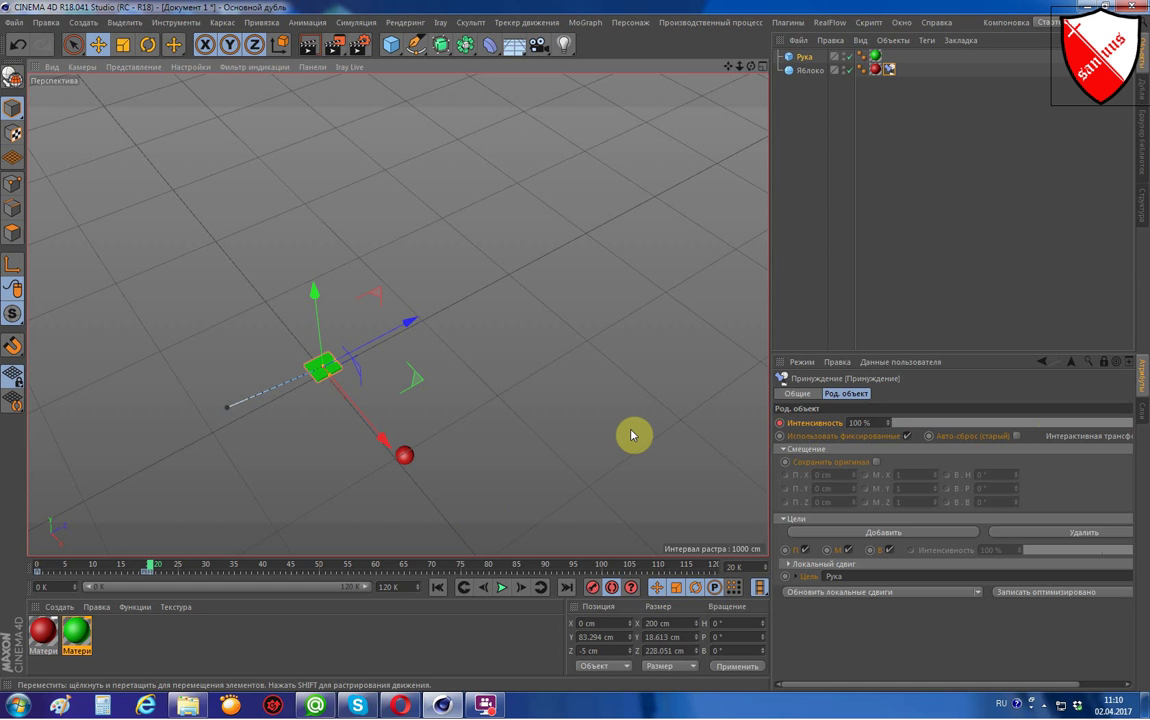
{"action": "mouse_move", "coordinate": [626, 439]}
{"action": "left_mouse_down", "text": "alt"}
{"action": "mouse_move", "coordinate": [600, 411]}
{"action": "mouse_move", "coordinate": [588, 416]}
{"action": "mouse_move", "coordinate": [611, 426]}
{"action": "left_mouse_up", "text": "alt"}
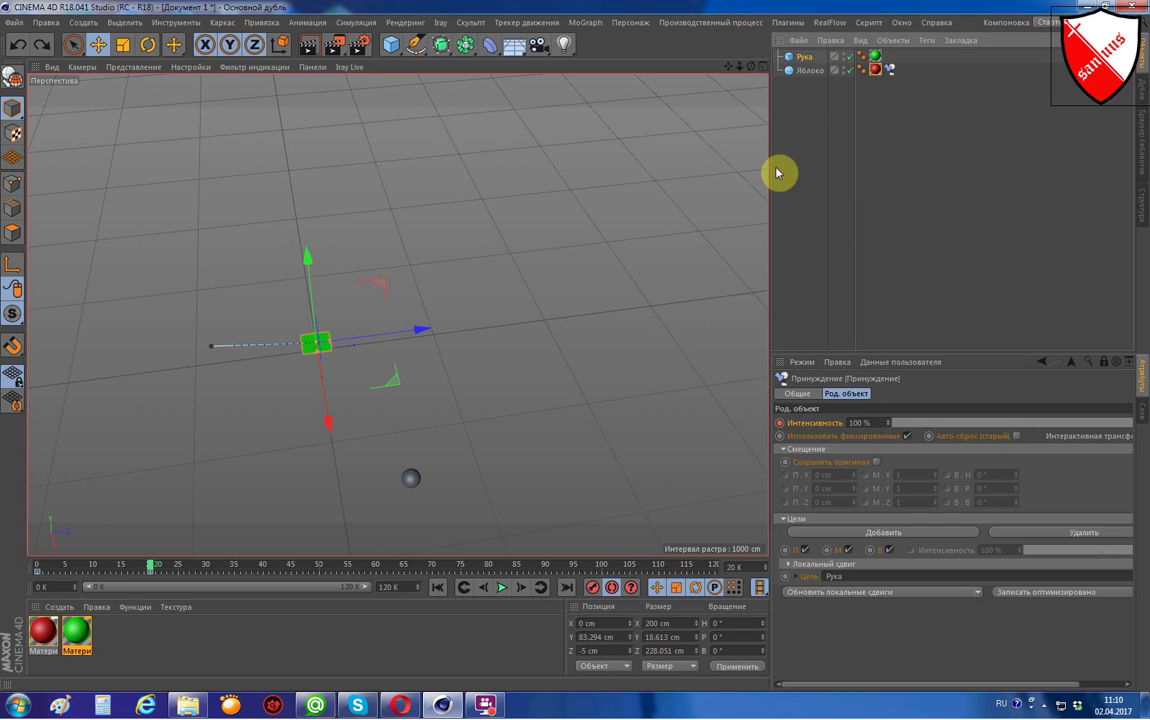
Undo to restore the apple's red material and delete its Принуждение constraint tag.
{"action": "key", "text": "ctrl+z"}
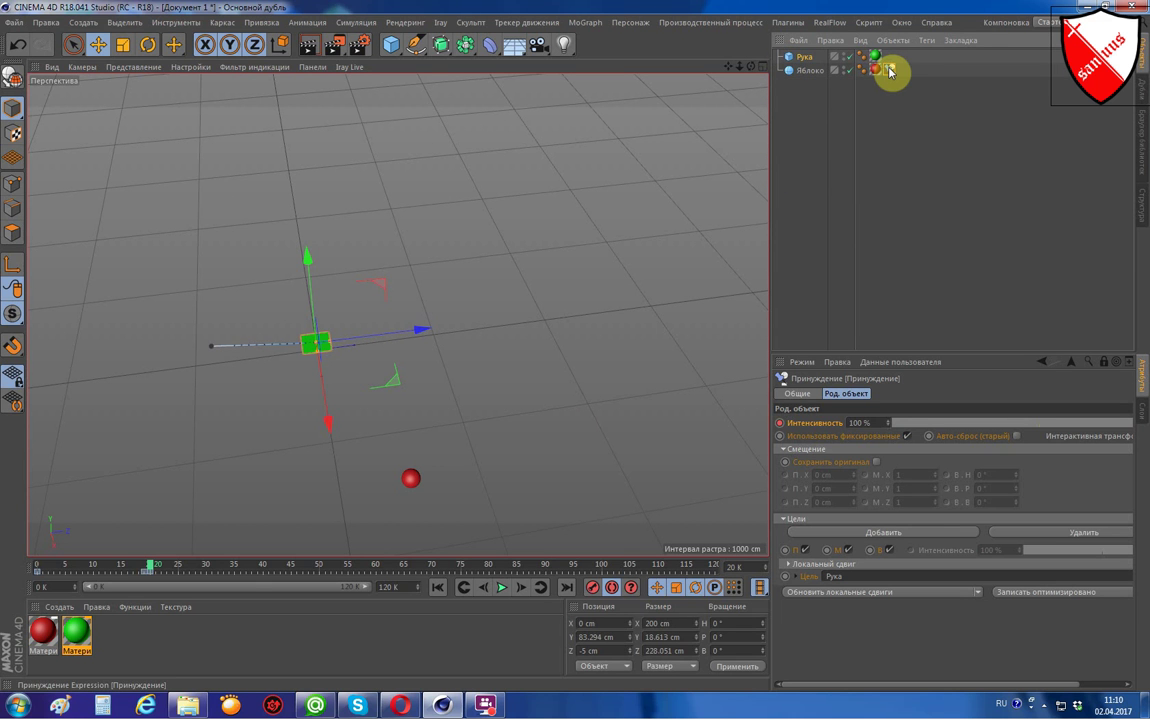
{"action": "key", "text": "Delete"}
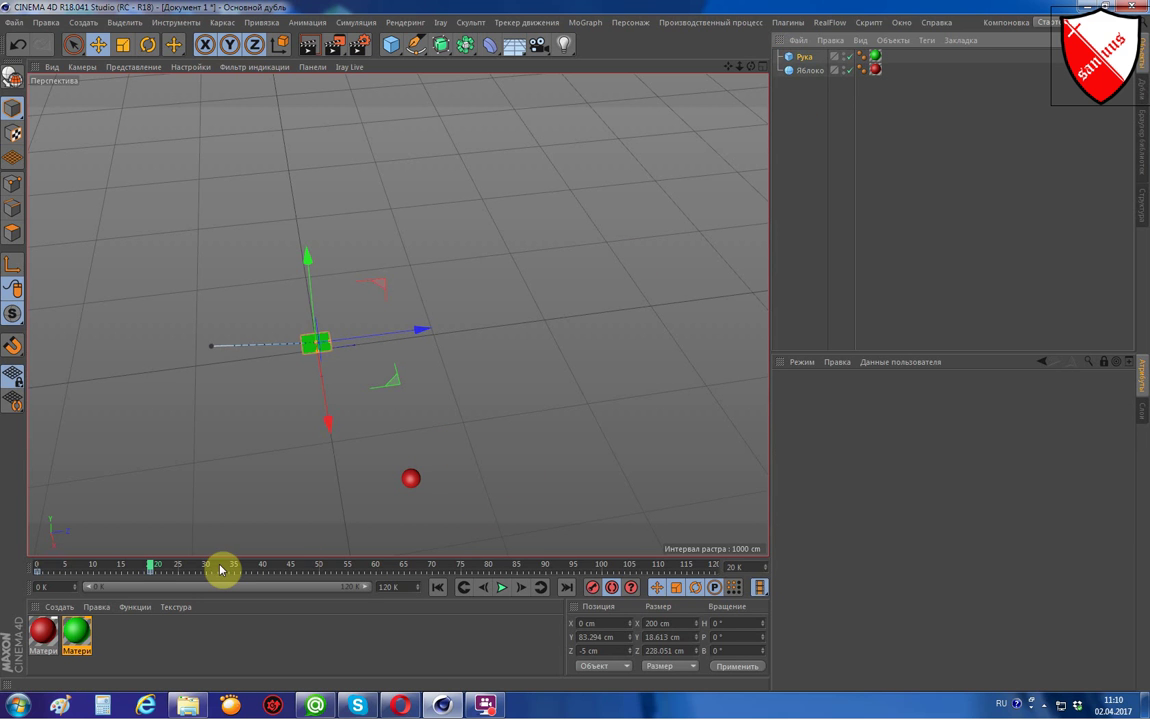
{"action": "left_click_drag", "start_coordinate": [221, 570], "coordinate": [182, 571]}
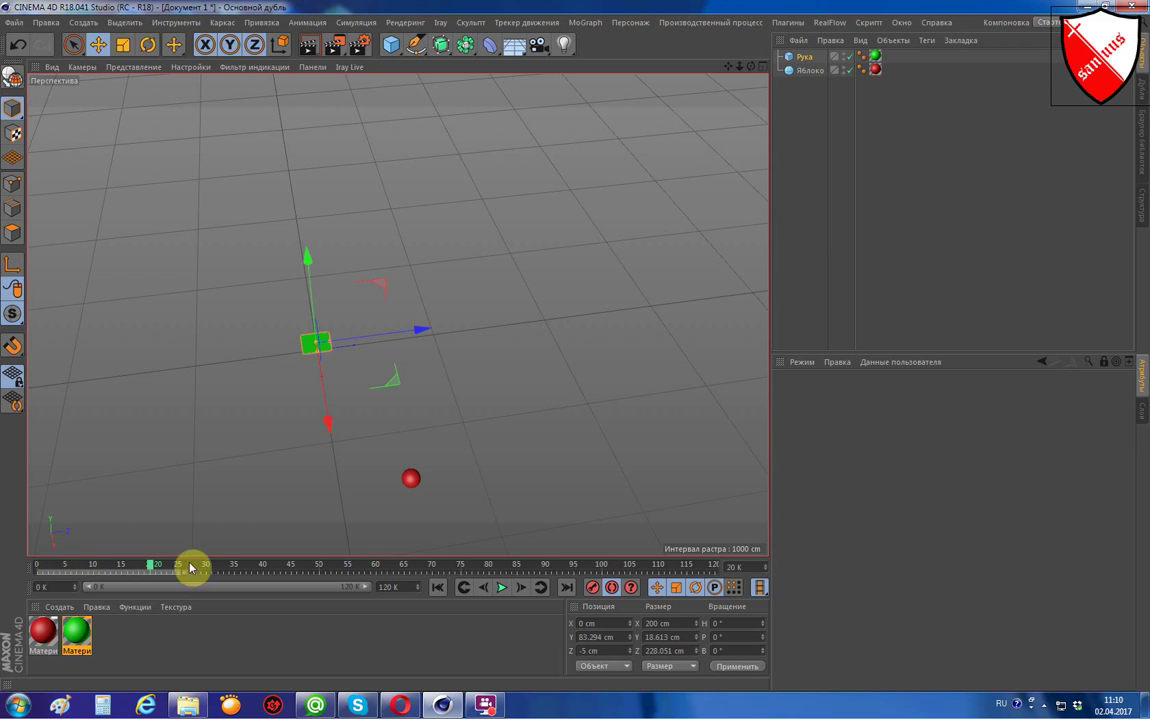
Return to frame 0 and set Яблоко's Position Y to 0 cm.
{"action": "left_click", "coordinate": [412, 465]}
{"action": "left_click", "coordinate": [151, 573]}
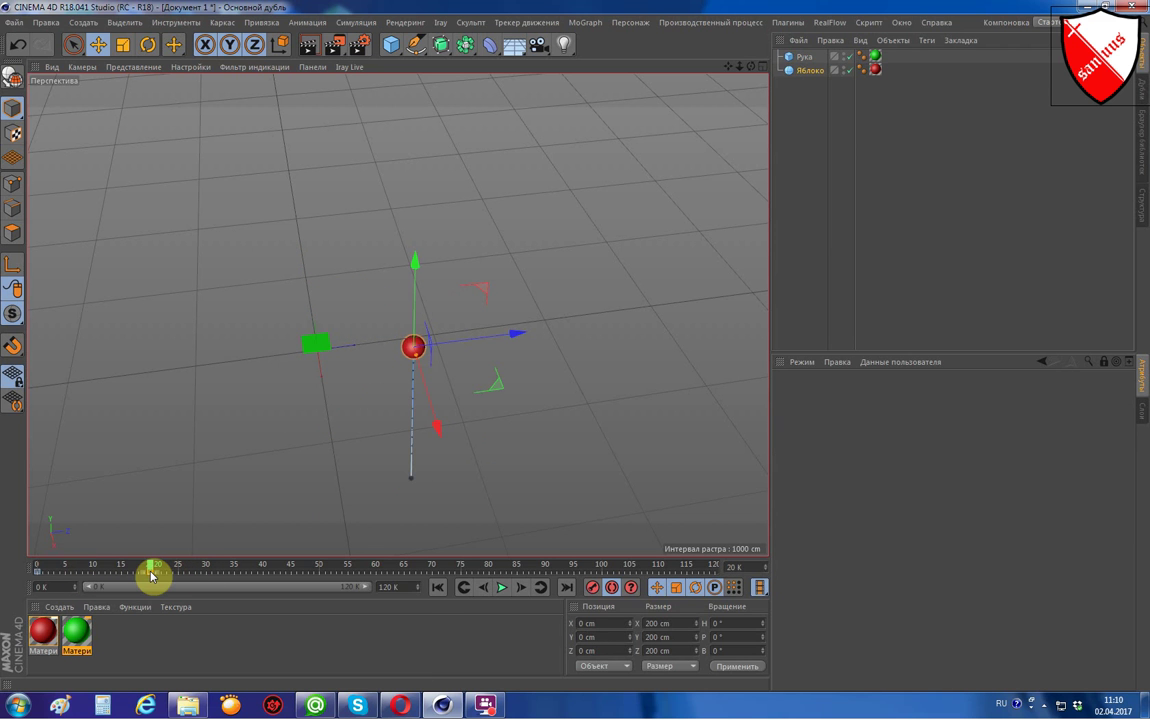
{"action": "left_click", "coordinate": [437, 587]}
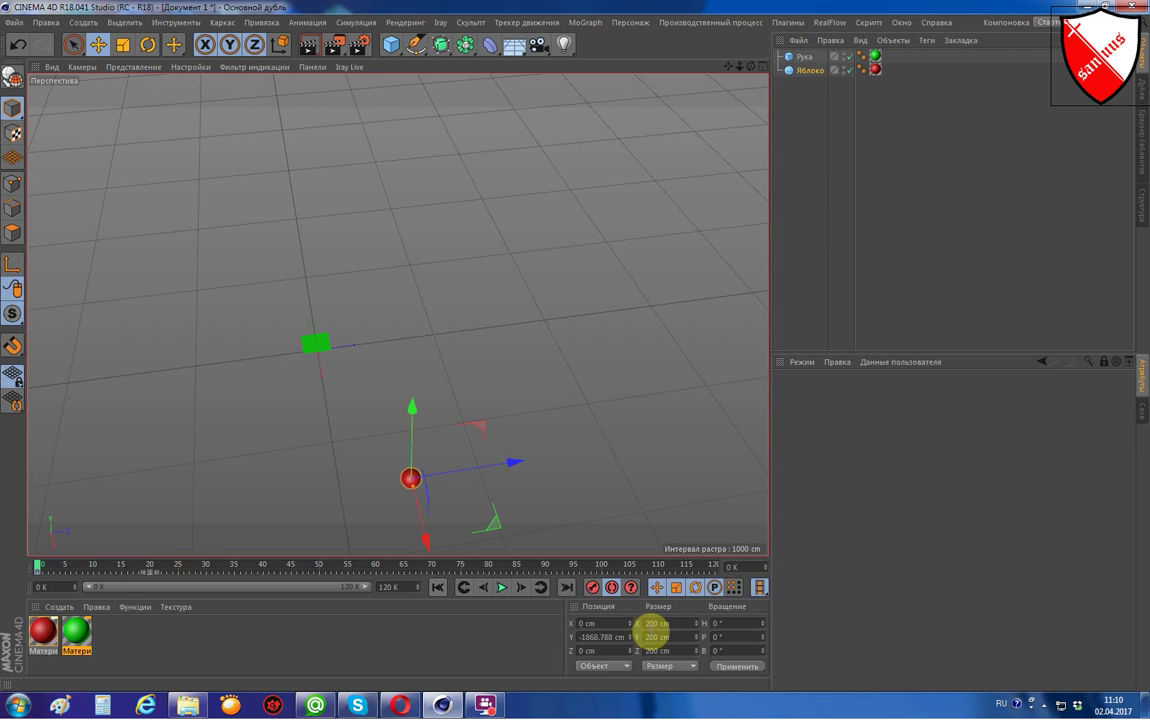
{"action": "left_click", "coordinate": [620, 637]}
{"action": "type", "text": "0"}
{"action": "key", "text": "Return"}
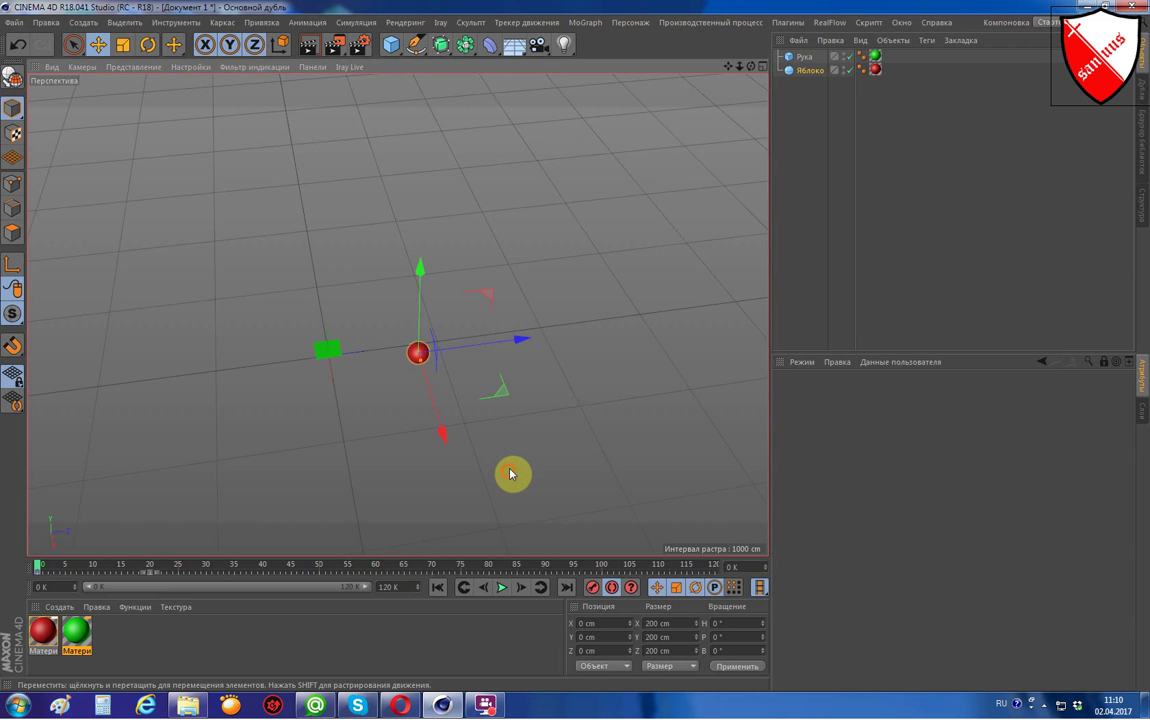
Drag Яблоко along its Y and Z axes to position 0, 146.039, 133.619 cm.
{"action": "left_click_drag", "start_coordinate": [513, 472], "coordinate": [488, 413], "text": "alt"}
{"action": "scroll", "coordinate": [421, 355], "scroll_direction": "up", "scroll_amount": 5}
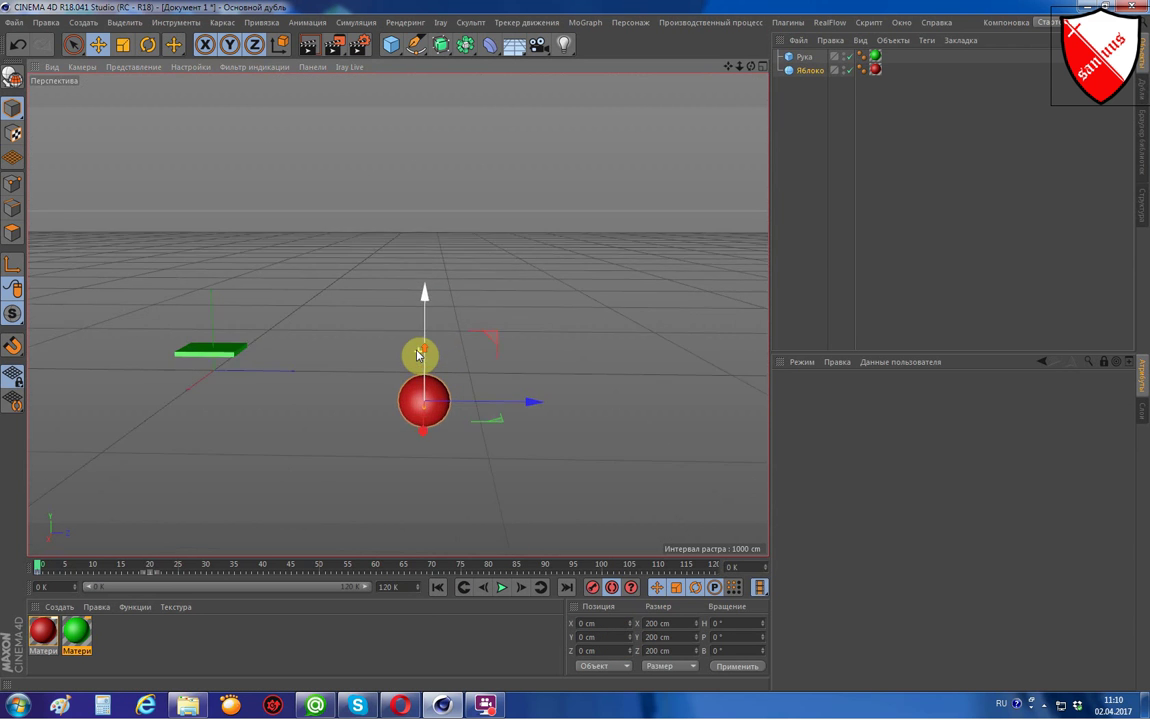
{"action": "left_click_drag", "start_coordinate": [436, 313], "coordinate": [435, 287]}
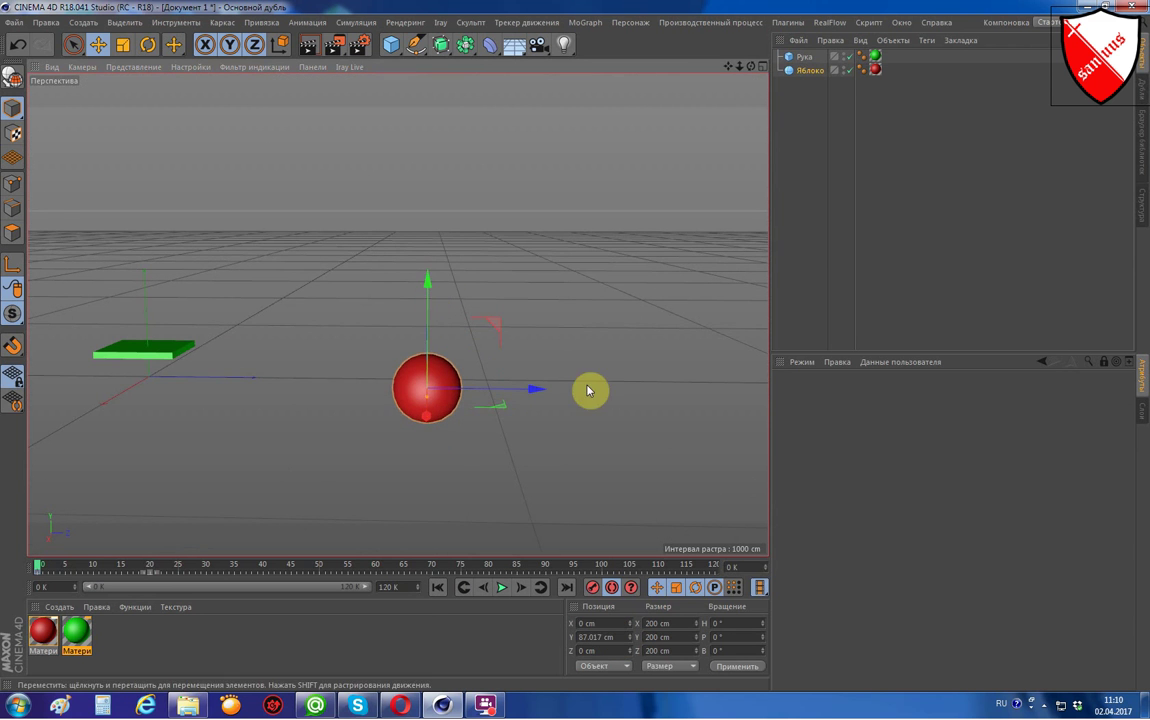
{"action": "left_click_drag", "start_coordinate": [557, 393], "coordinate": [577, 390]}
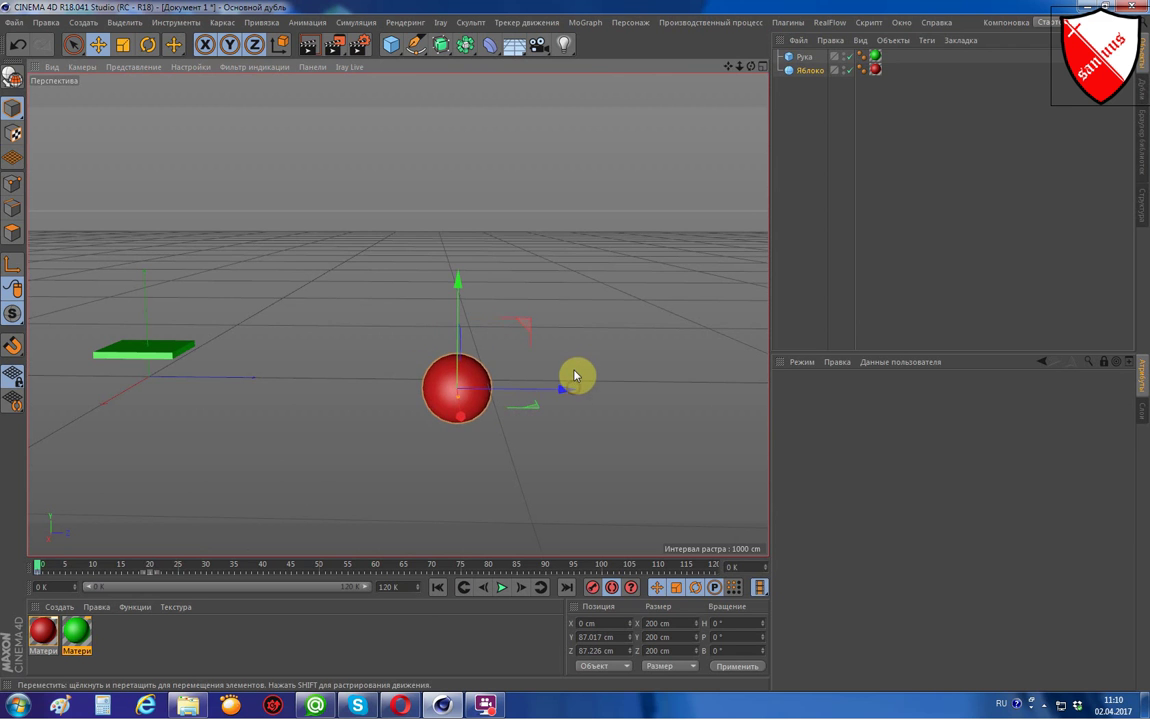
{"action": "scroll", "coordinate": [575, 370], "scroll_direction": "down", "scroll_amount": 4}
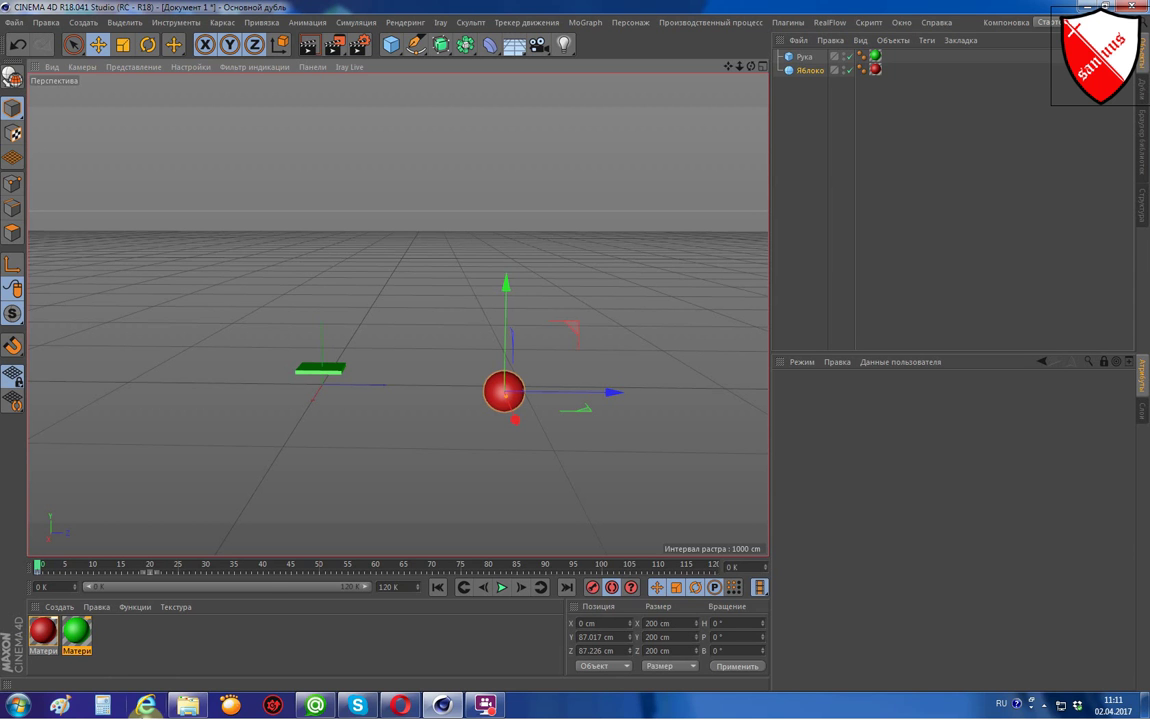
{"action": "left_click_drag", "start_coordinate": [510, 293], "coordinate": [510, 279]}
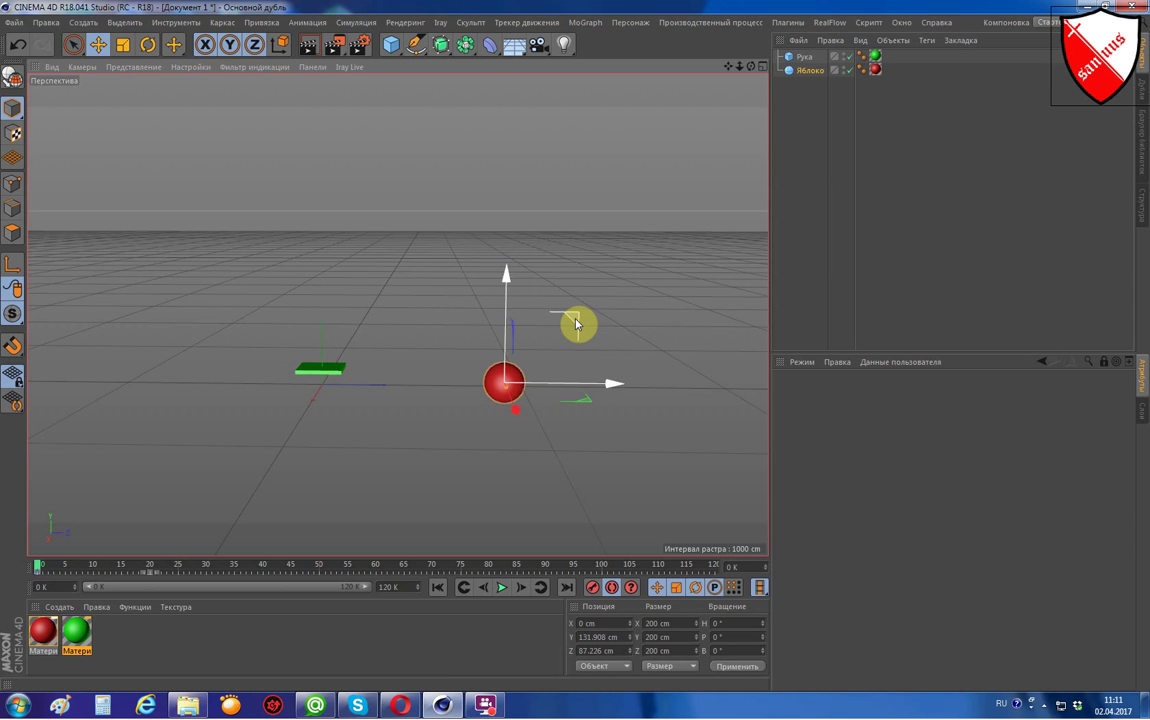
{"action": "left_click_drag", "start_coordinate": [578, 322], "coordinate": [585, 321]}
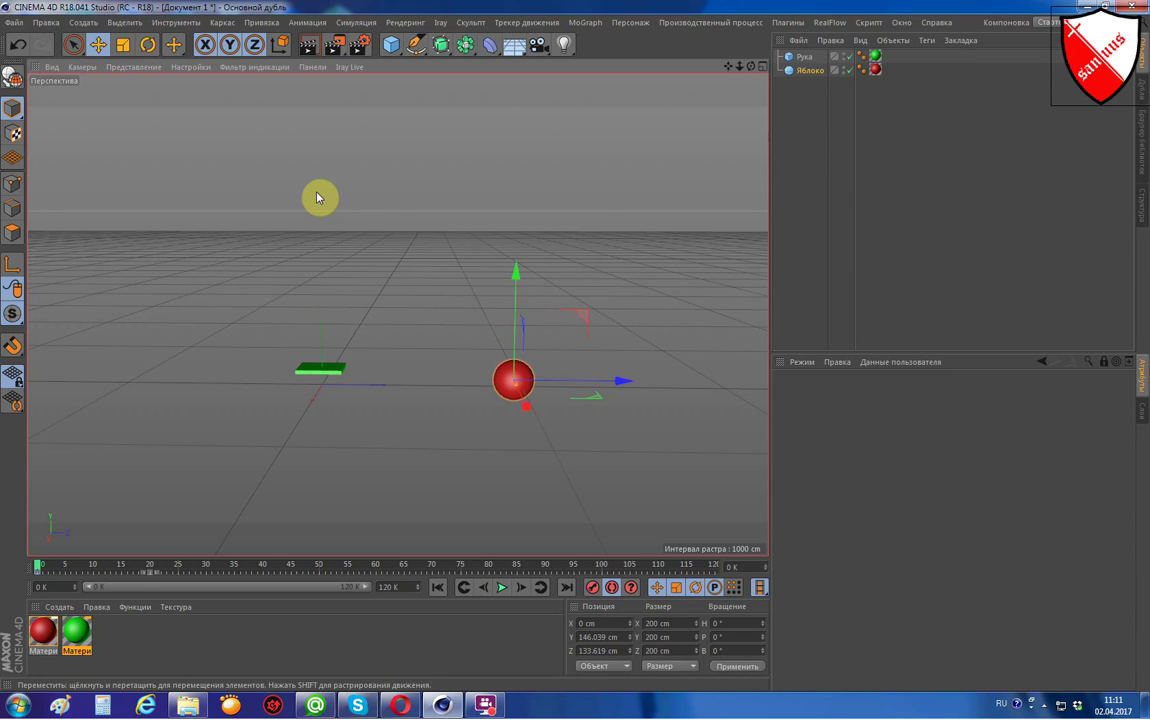
Add a null object and move it along Z and Y onto the apple.
{"action": "left_click", "coordinate": [88, 24]}
{"action": "mouse_move", "coordinate": [86, 44]}
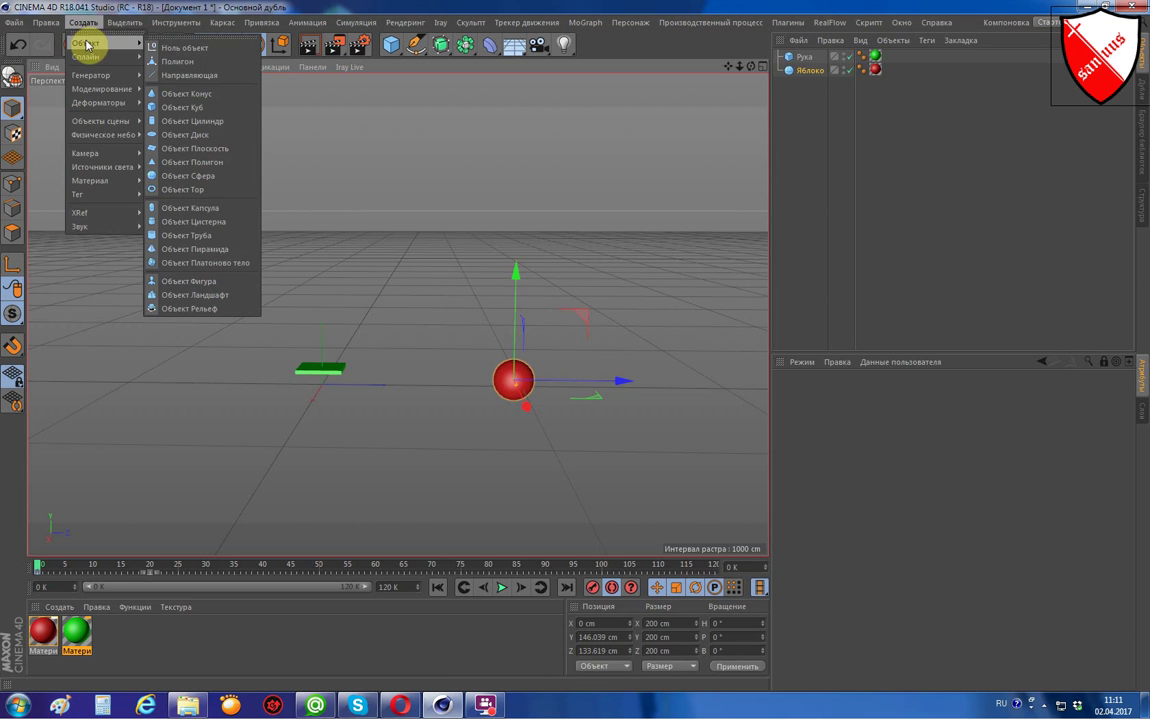
{"action": "left_click", "coordinate": [166, 47]}
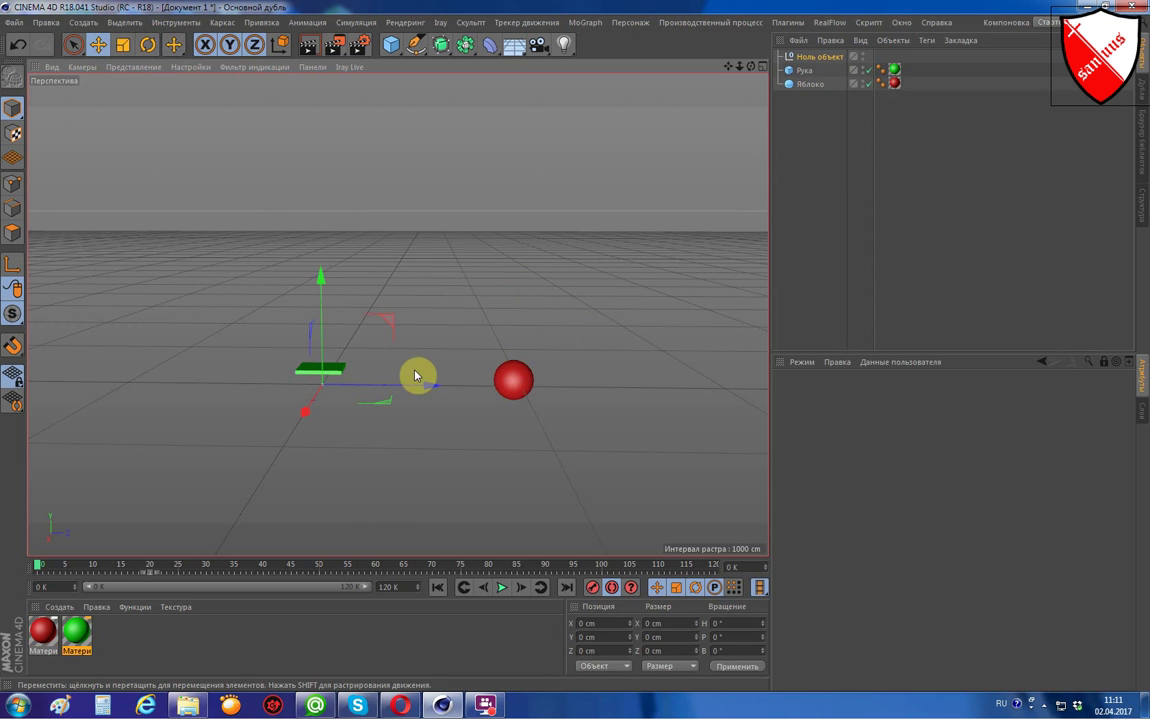
{"action": "left_click_drag", "start_coordinate": [424, 388], "coordinate": [618, 399]}
{"action": "left_click_drag", "start_coordinate": [520, 280], "coordinate": [521, 276]}
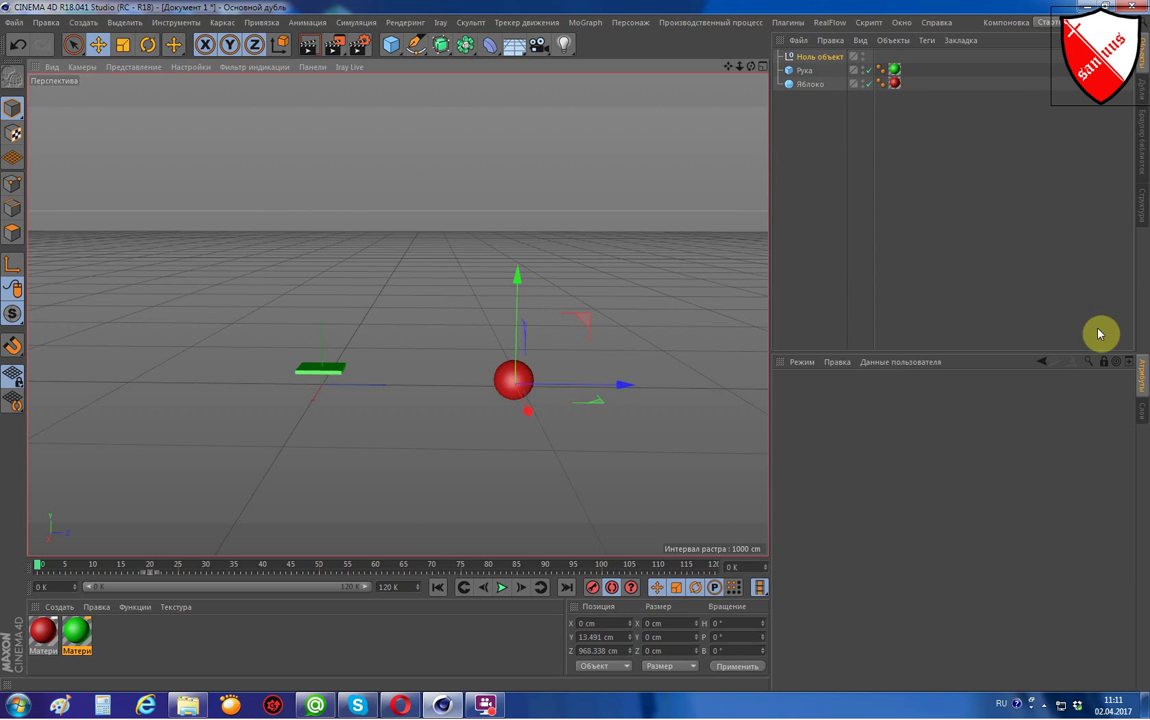
Display the null as an XY-aligned Сфера with a 162 cm radius around Яблоко.
{"action": "left_click", "coordinate": [800, 60]}
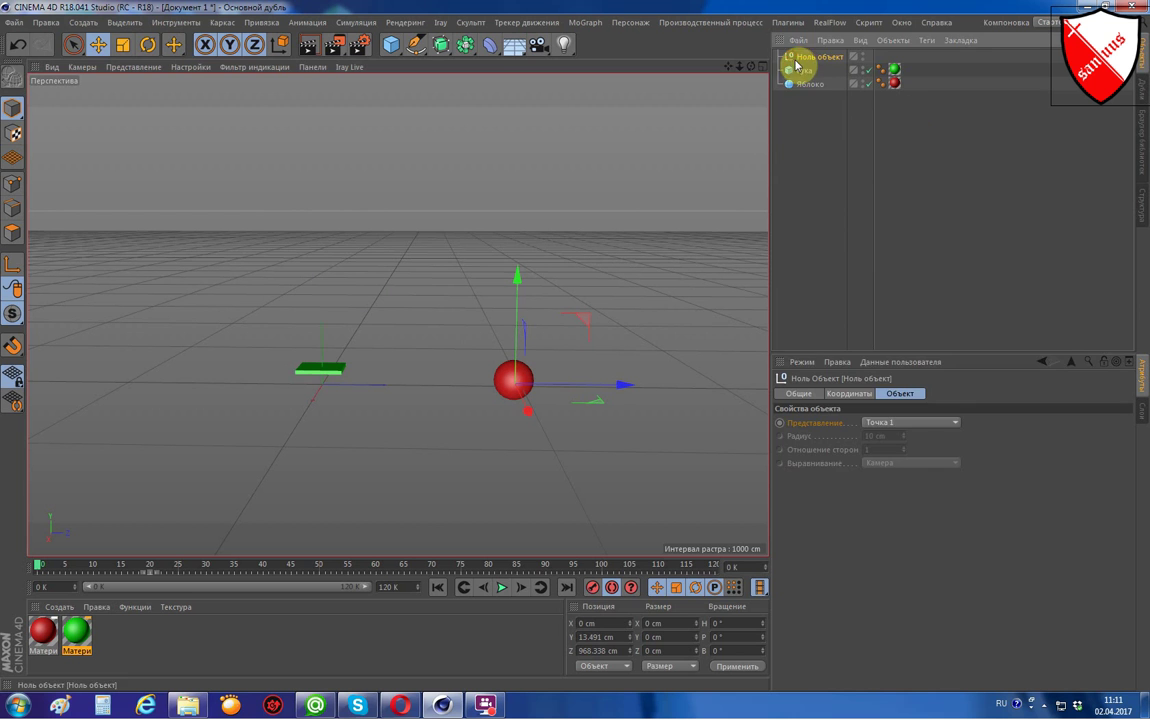
{"action": "left_click", "coordinate": [942, 423]}
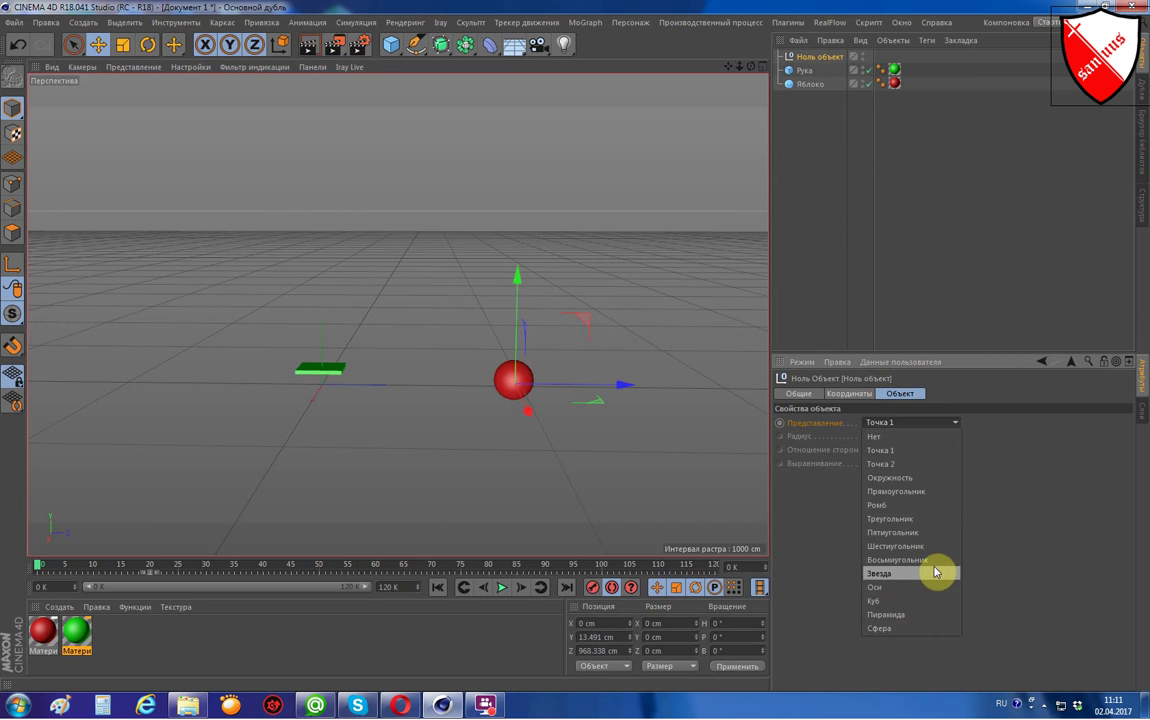
{"action": "left_click", "coordinate": [898, 628]}
{"action": "left_click", "coordinate": [955, 465]}
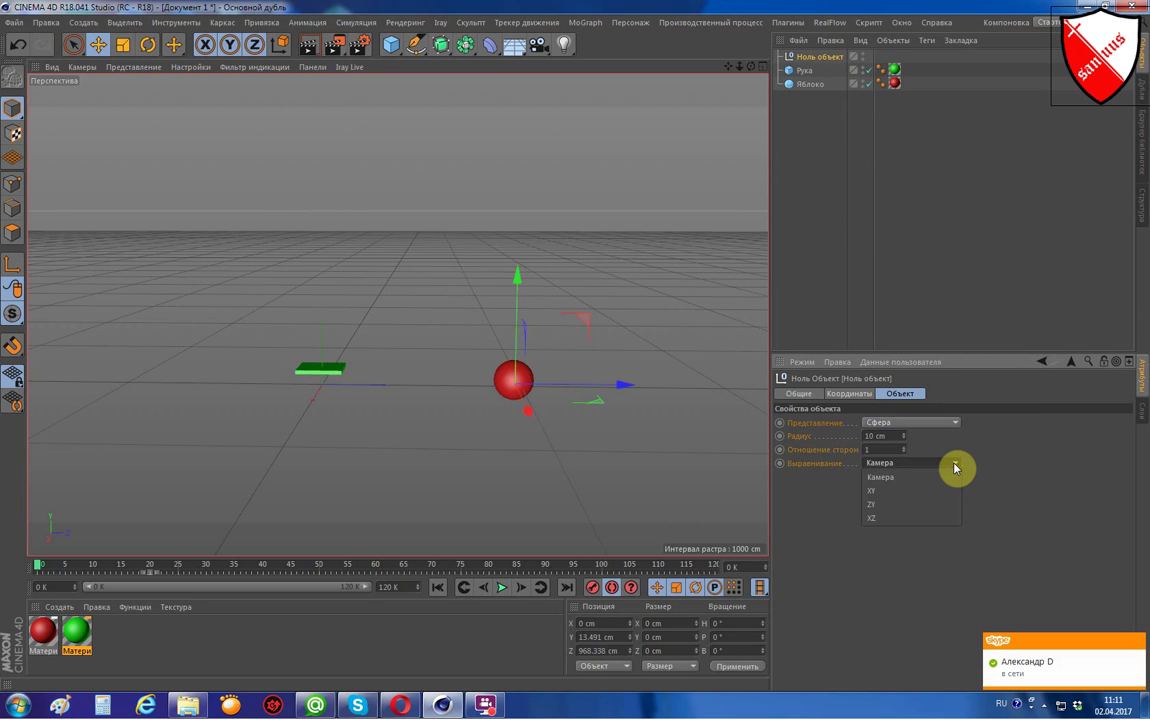
{"action": "left_click", "coordinate": [911, 490]}
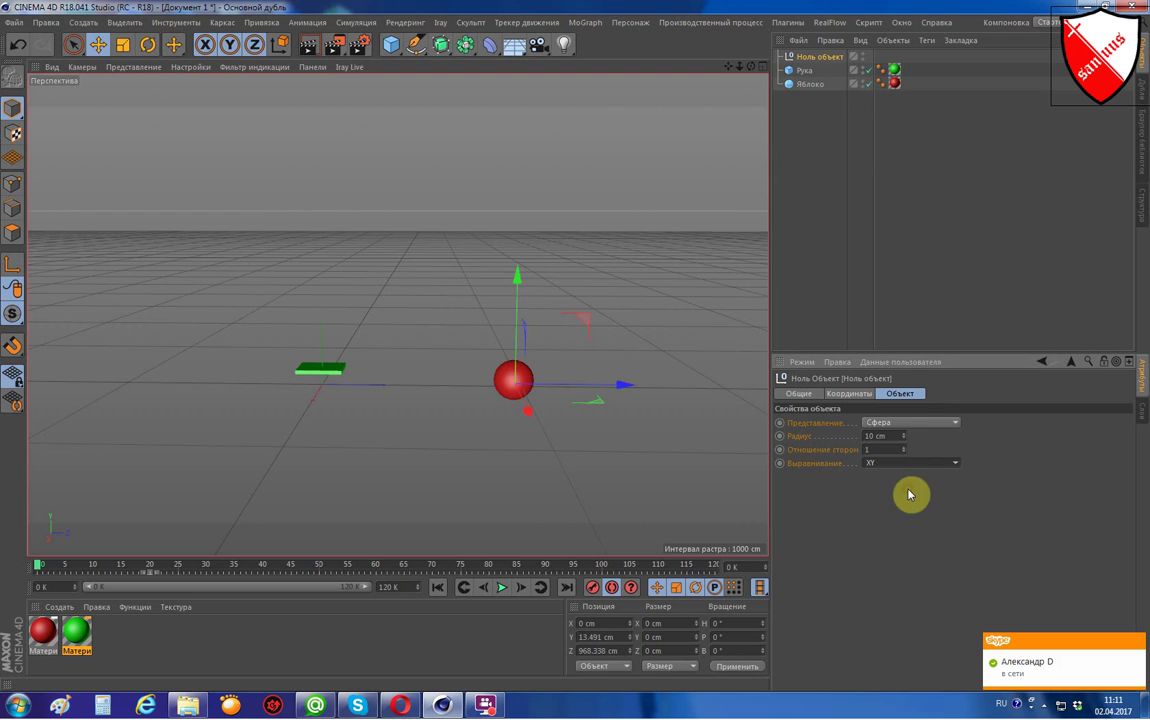
{"action": "left_click", "coordinate": [904, 434]}
{"action": "left_click_drag", "start_coordinate": [904, 438], "coordinate": [899, 463]}
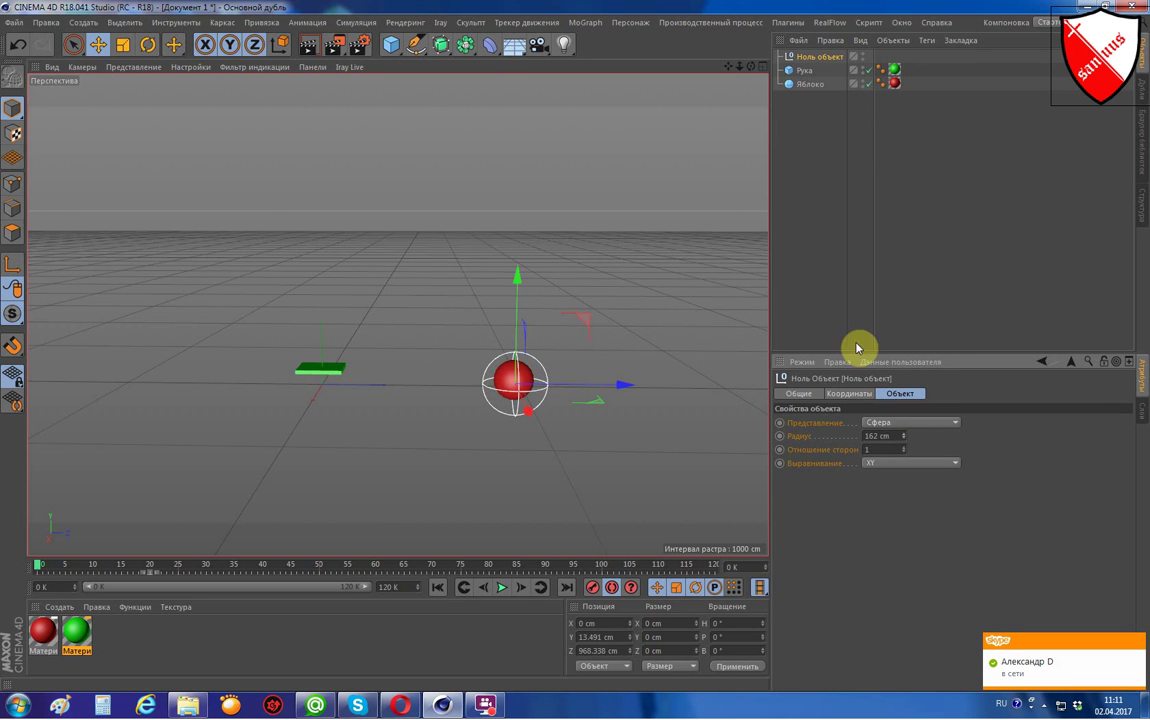
{"action": "left_click", "coordinate": [805, 238]}
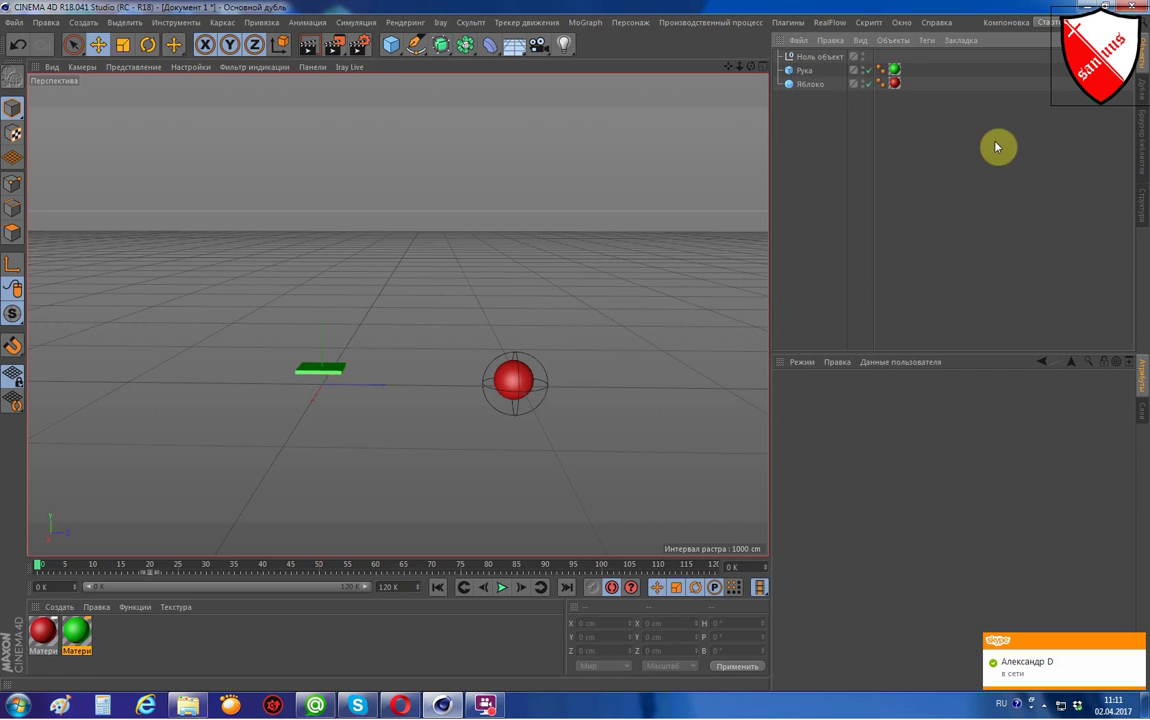
{"action": "left_click", "coordinate": [791, 86]}
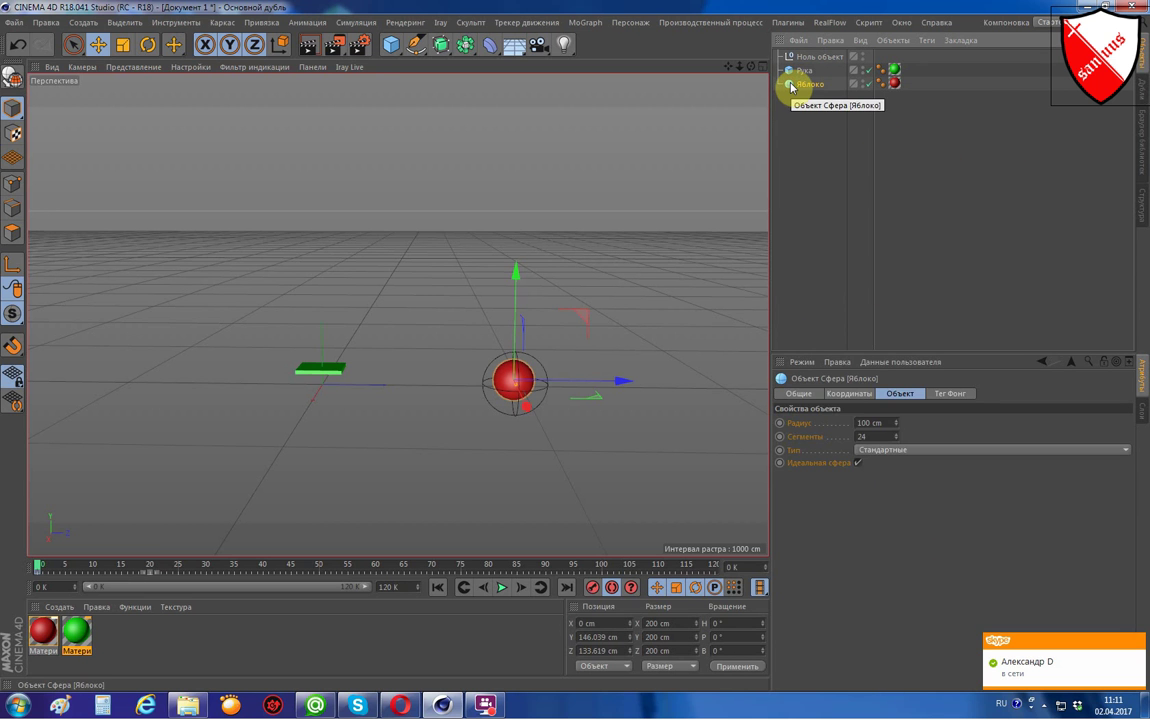
{"action": "right_click", "coordinate": [791, 86]}
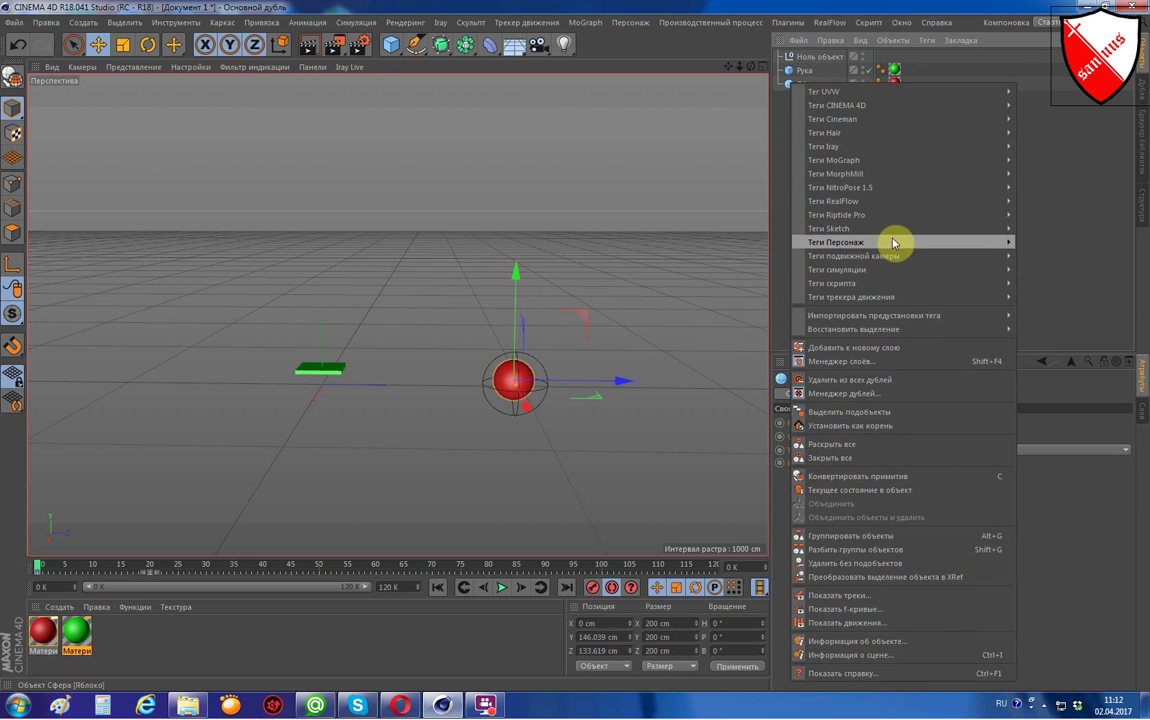
{"action": "mouse_move", "coordinate": [893, 245]}
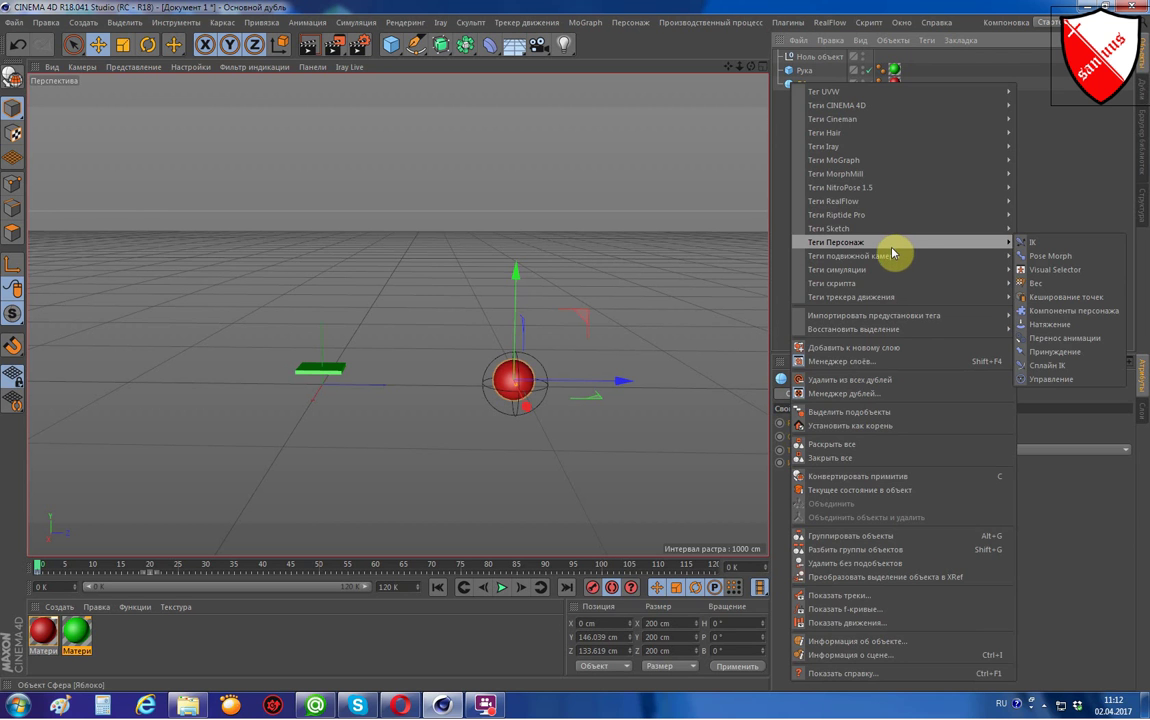
{"action": "left_click", "coordinate": [770, 225]}
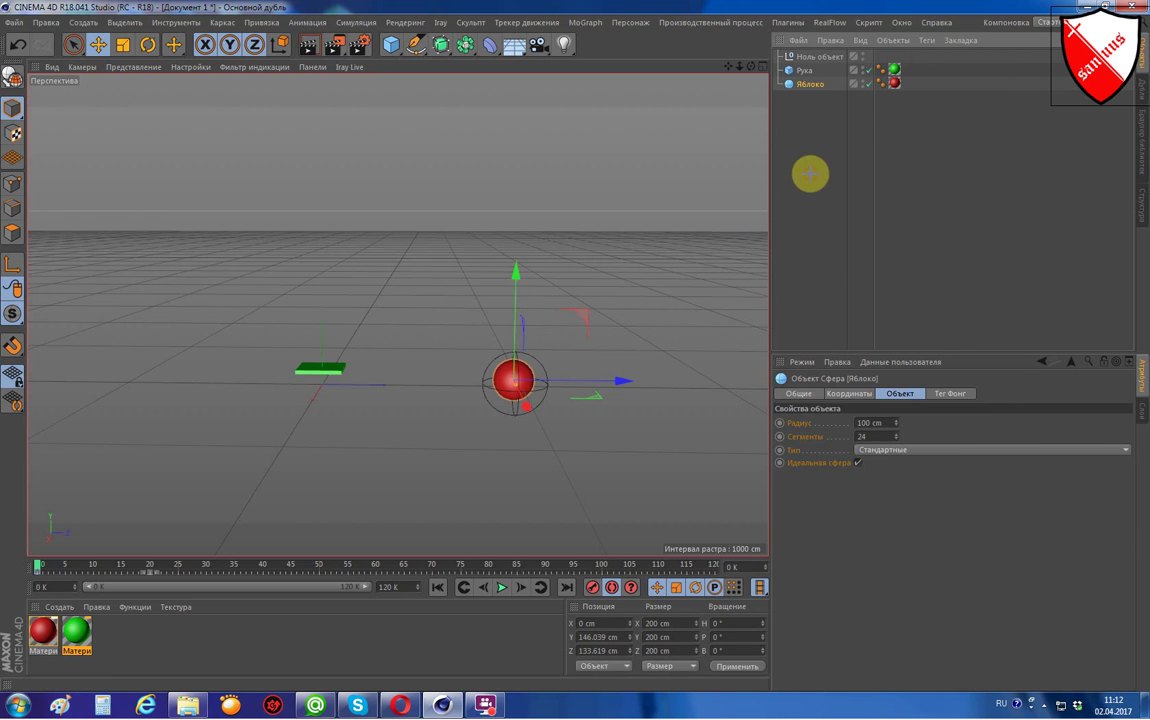
{"action": "key", "text": "ctrl+a"}
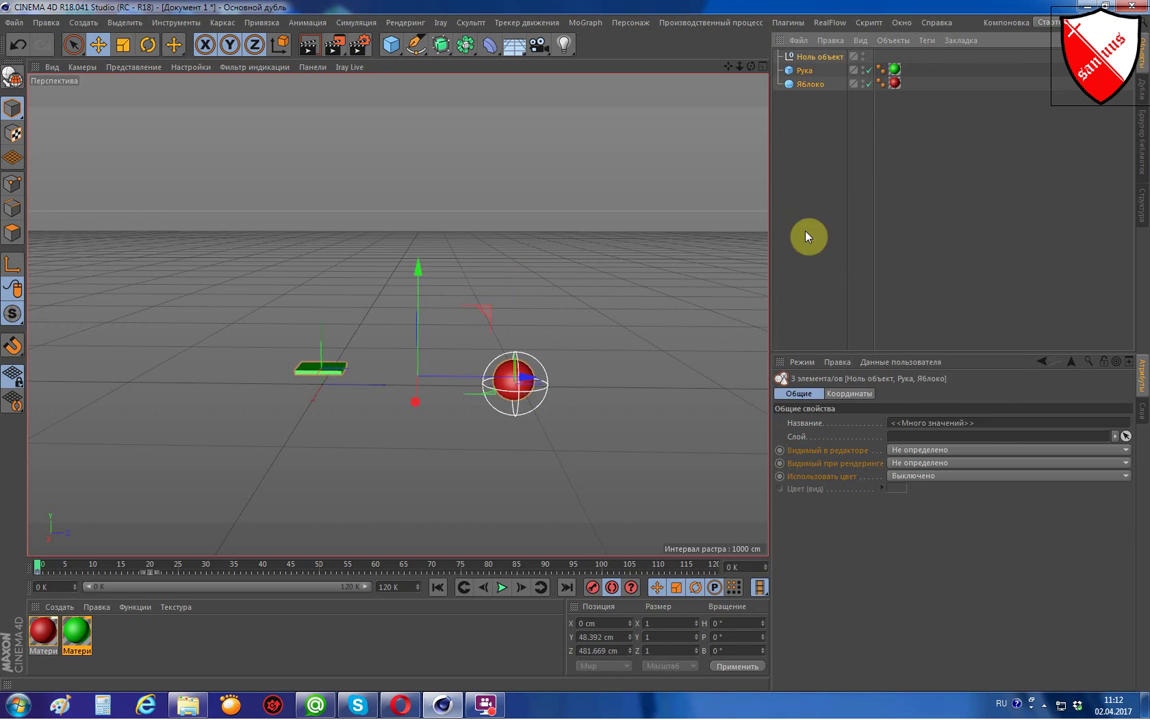
{"action": "left_click", "coordinate": [638, 25]}
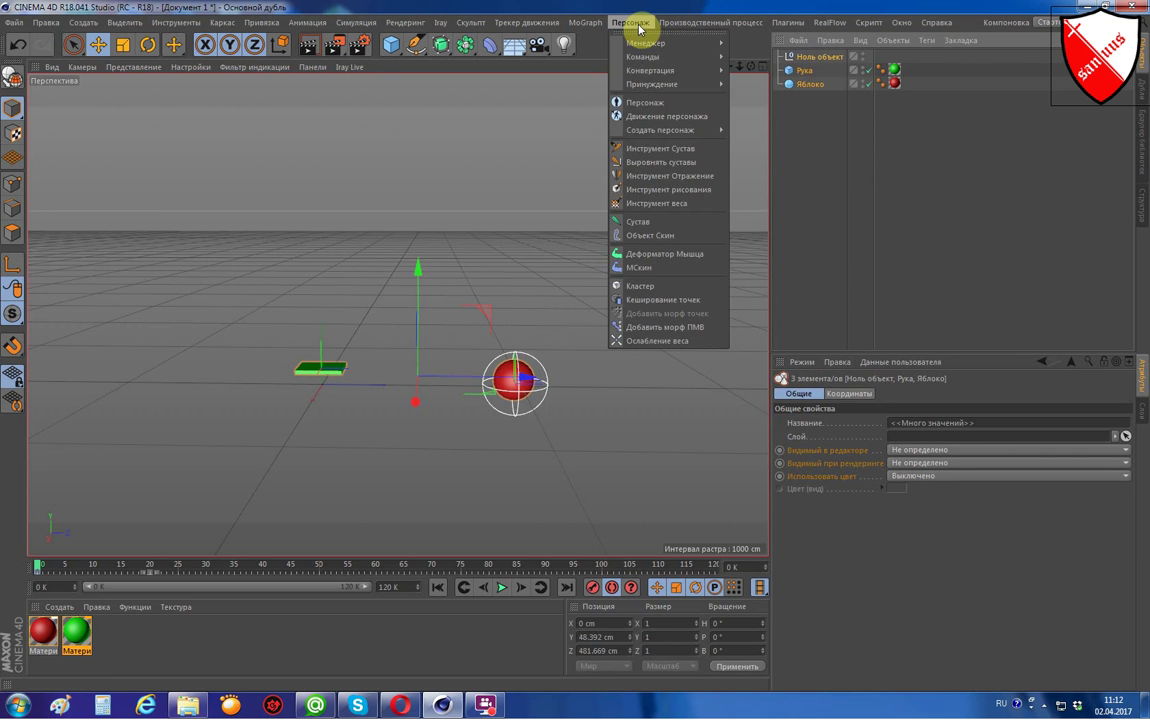
{"action": "mouse_move", "coordinate": [647, 84]}
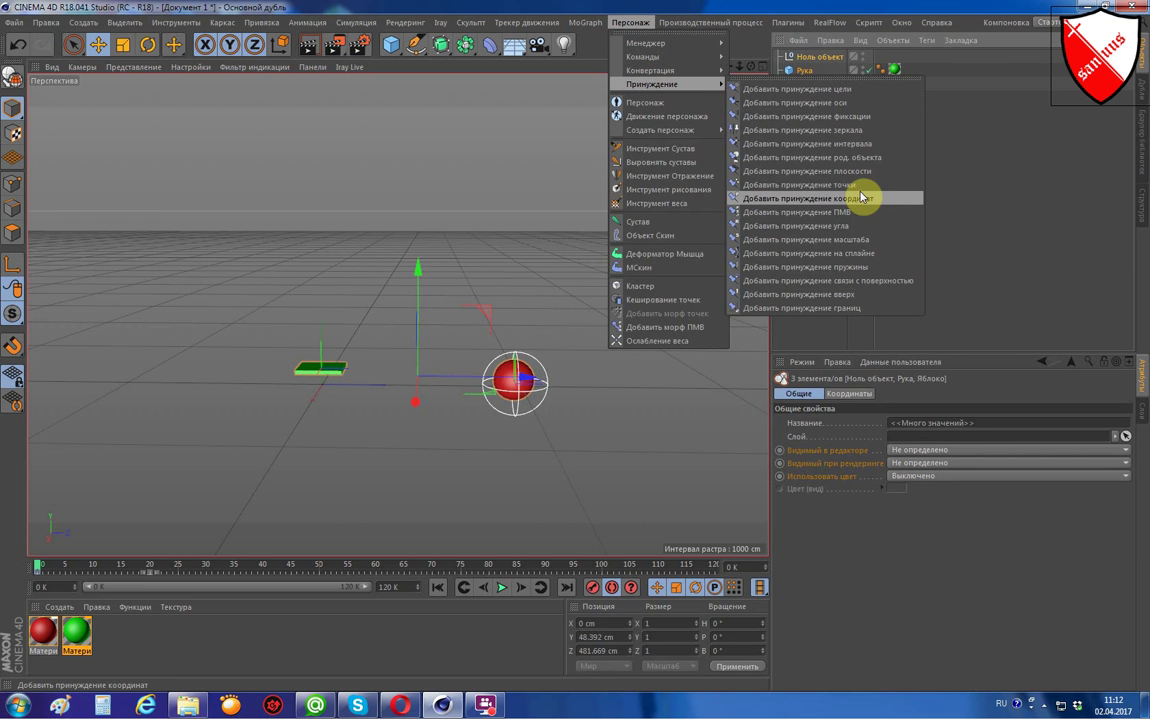
{"action": "left_click", "coordinate": [866, 162]}
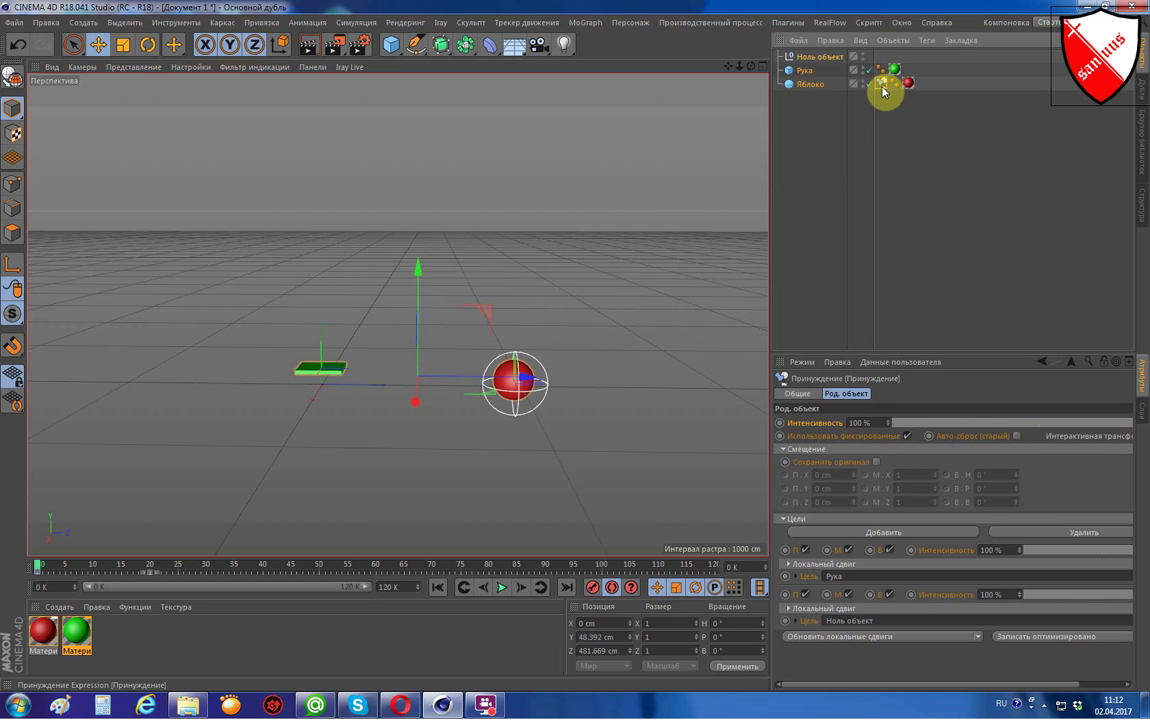
{"action": "key", "text": "Delete"}
Add a Constraint tag to Яблоко, enable Parent mode, and add a second target slot.
{"action": "left_click", "coordinate": [845, 252]}
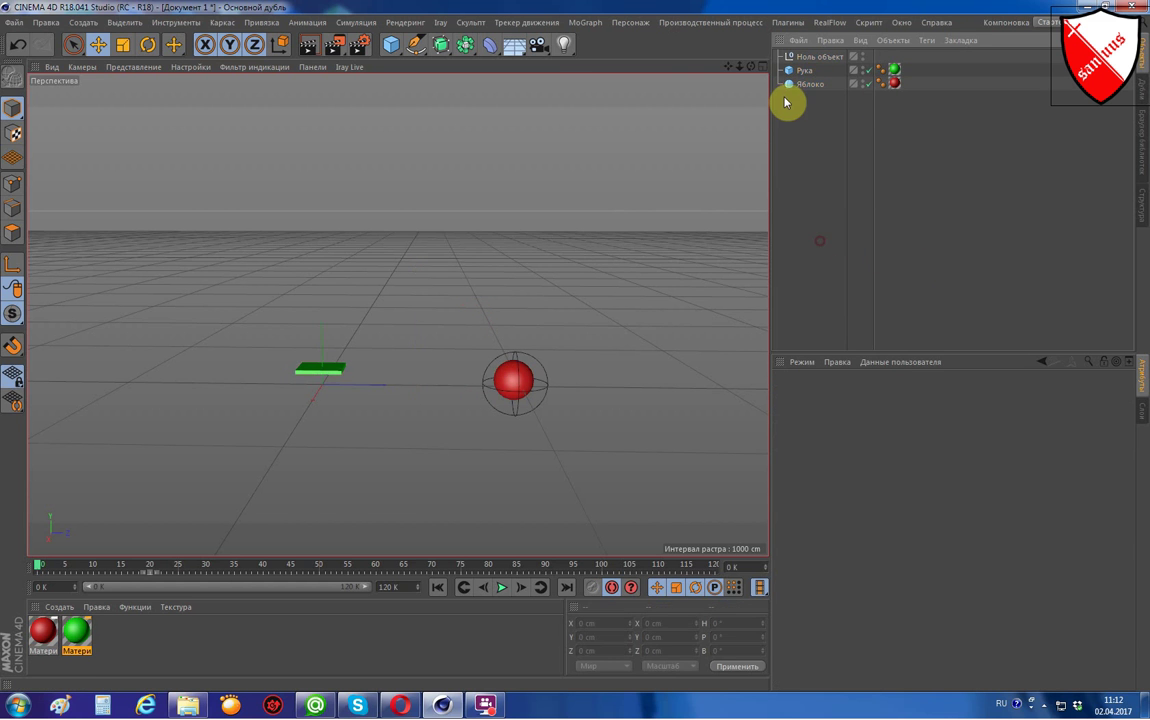
{"action": "left_click", "coordinate": [792, 95]}
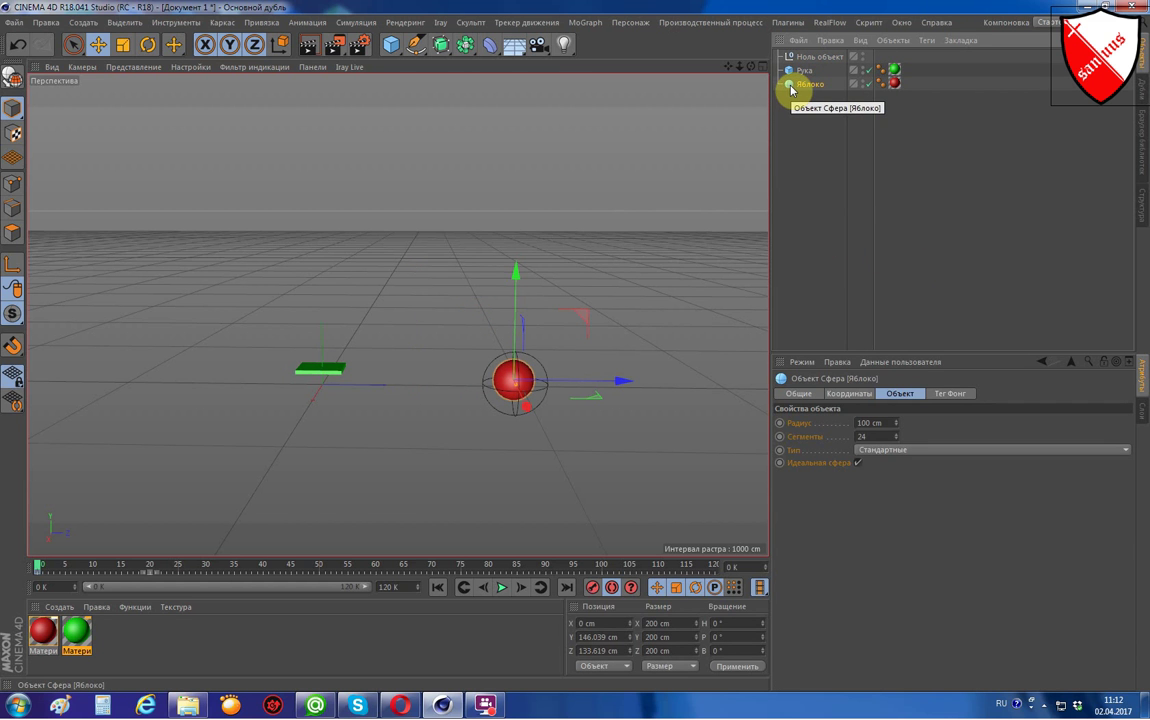
{"action": "right_click", "coordinate": [791, 91]}
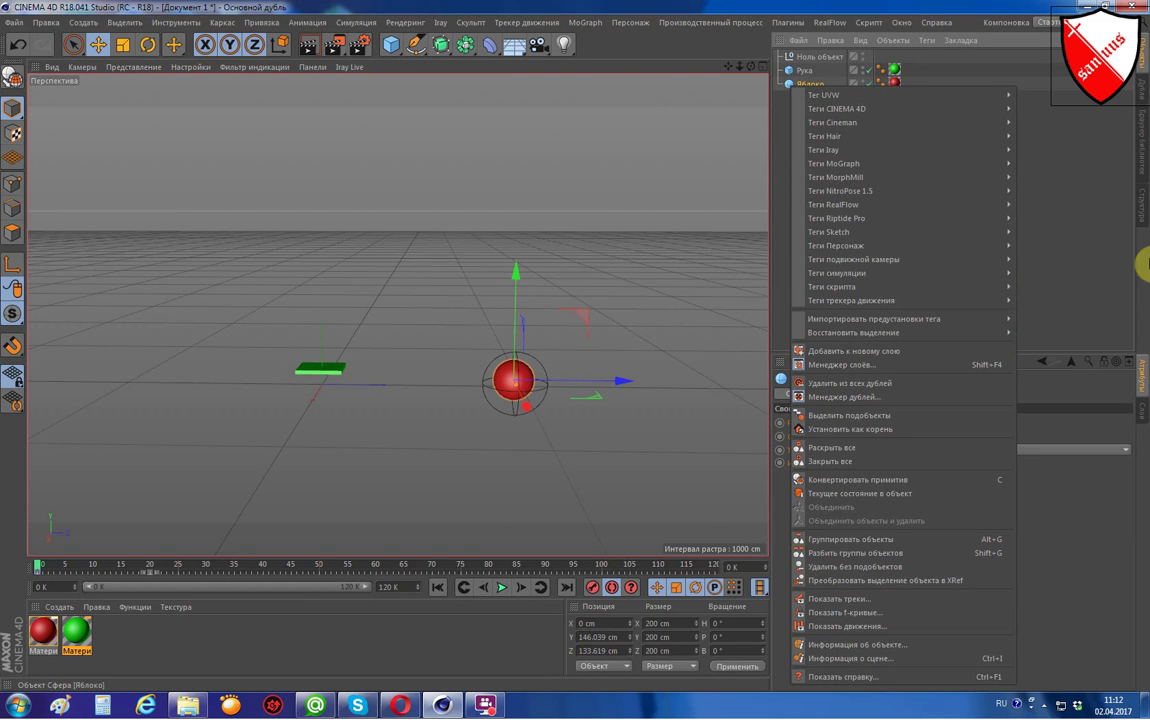
{"action": "mouse_move", "coordinate": [873, 245]}
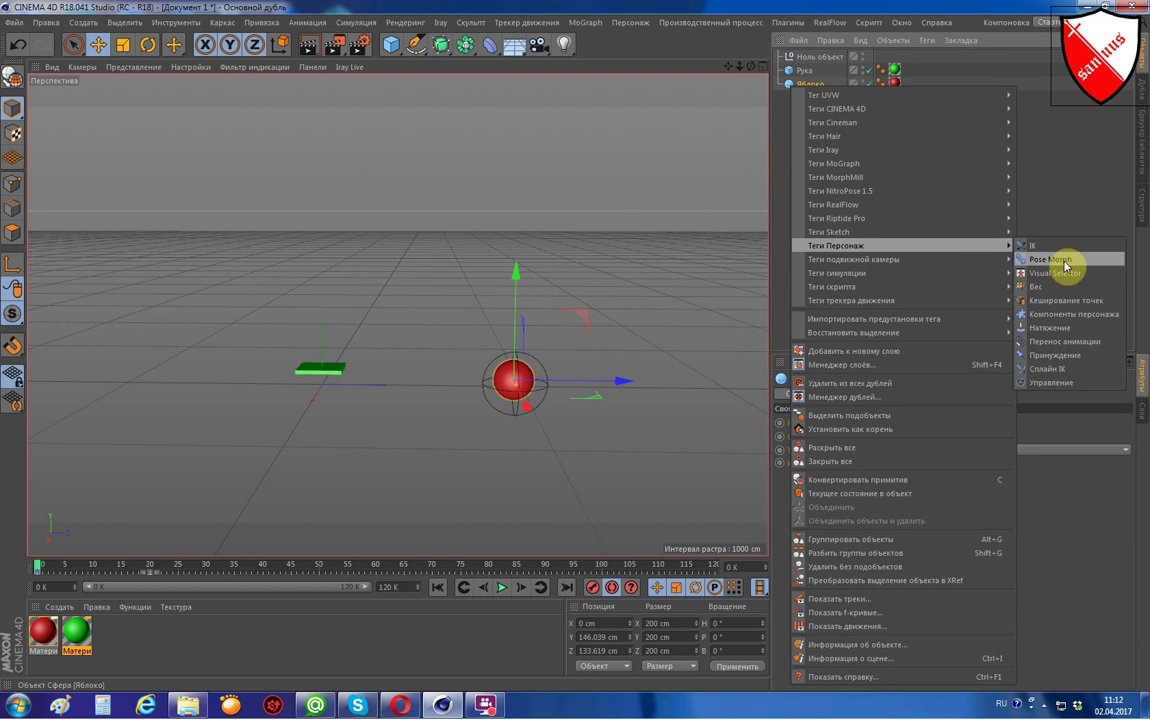
{"action": "left_click", "coordinate": [1051, 356]}
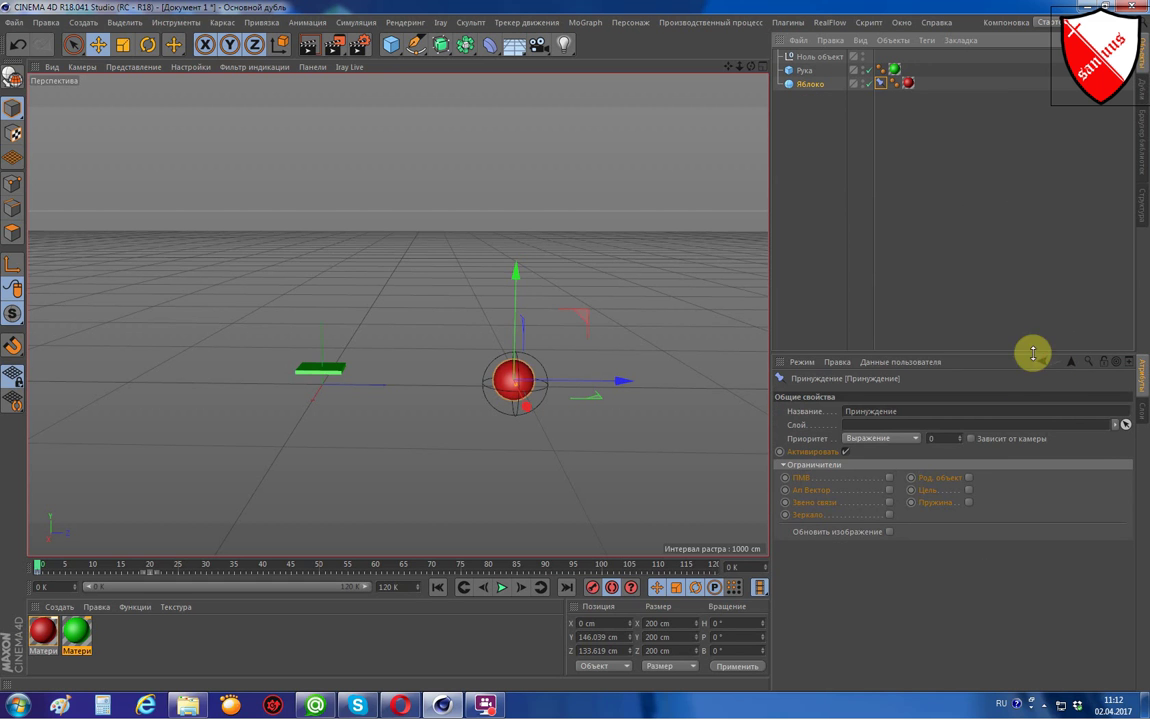
{"action": "left_click", "coordinate": [969, 478]}
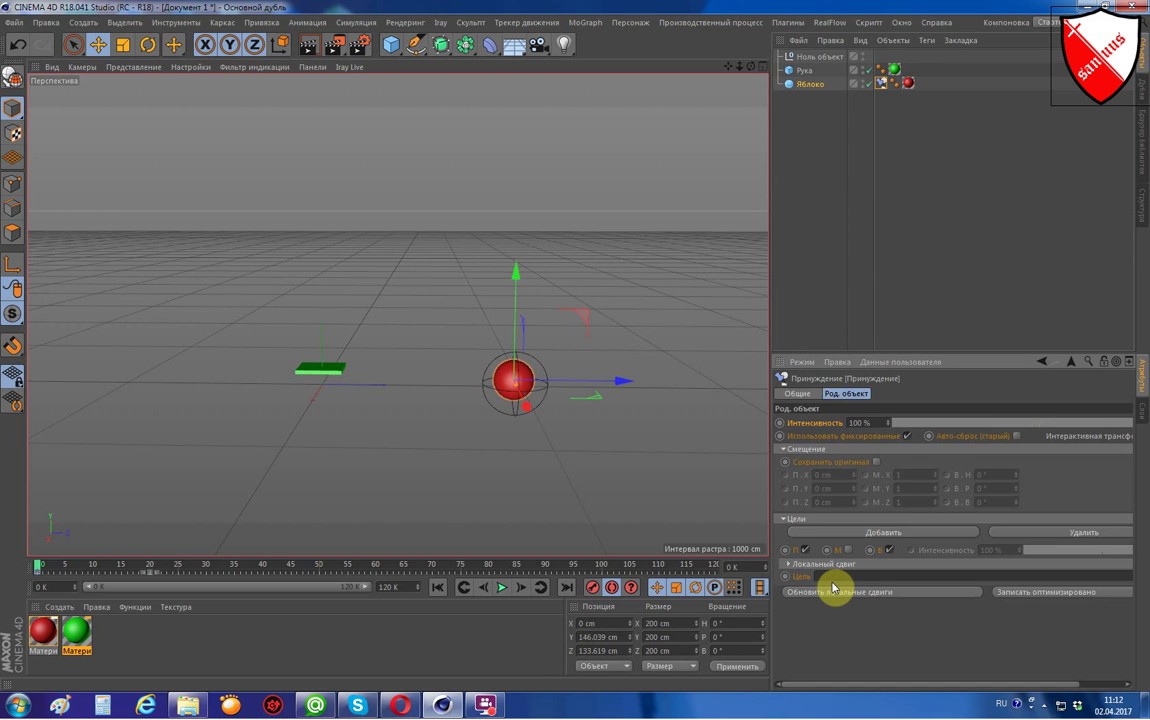
{"action": "left_click", "coordinate": [881, 533]}
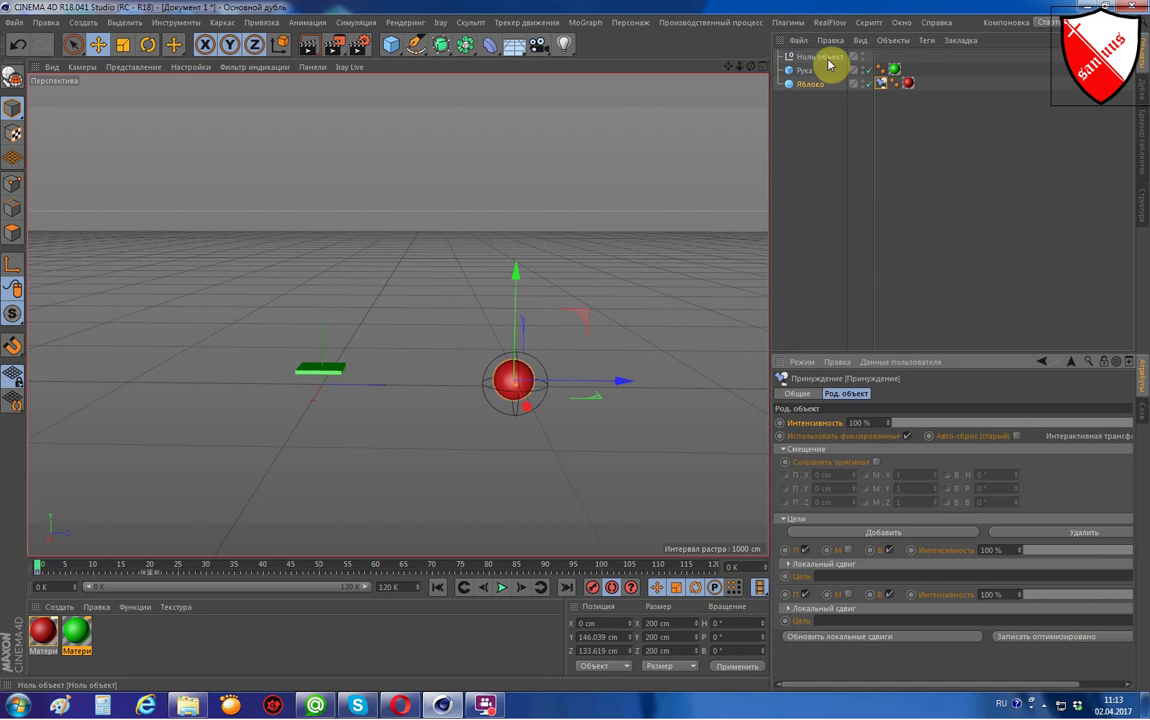
Put Ноль объект in the first Цель slot and Рука in the second.
{"action": "left_click_drag", "start_coordinate": [828, 64], "coordinate": [857, 580]}
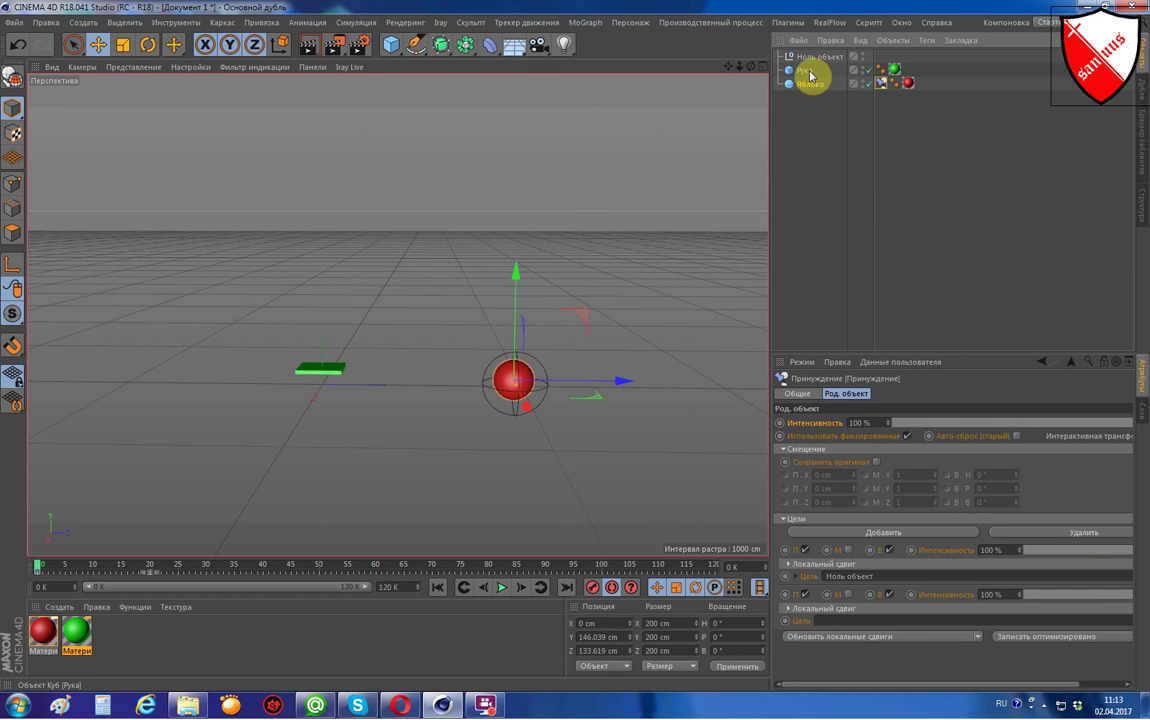
{"action": "left_click_drag", "start_coordinate": [803, 73], "coordinate": [867, 624]}
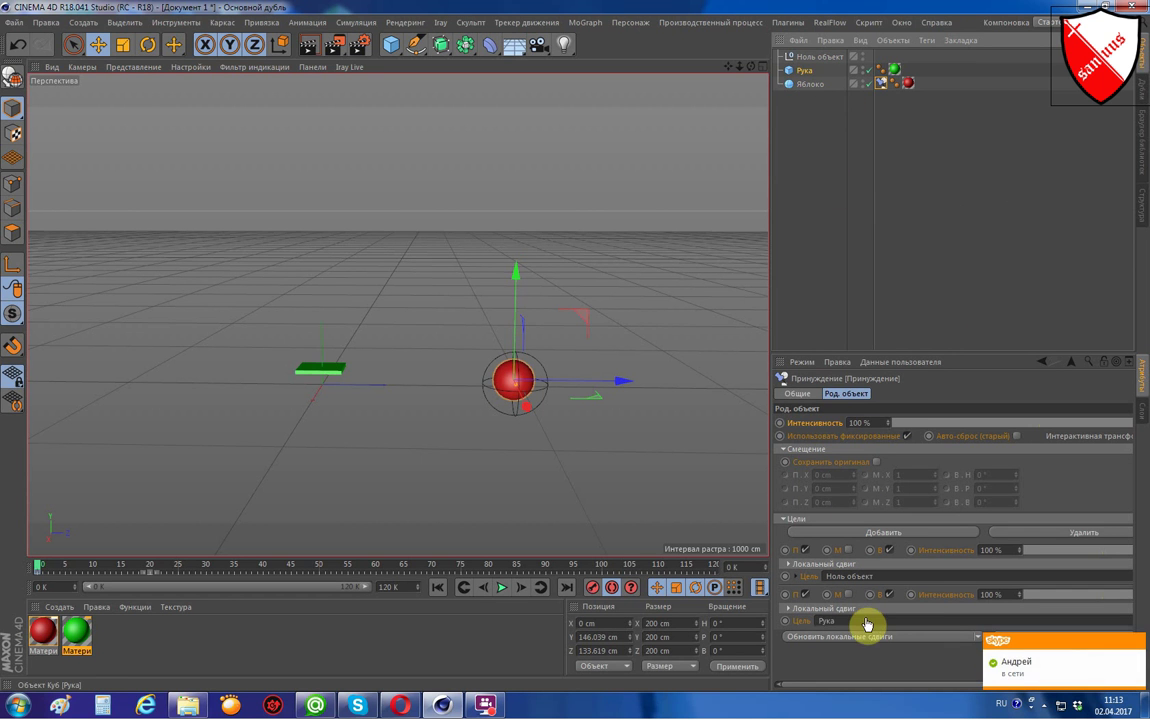
{"action": "left_click", "coordinate": [1138, 645]}
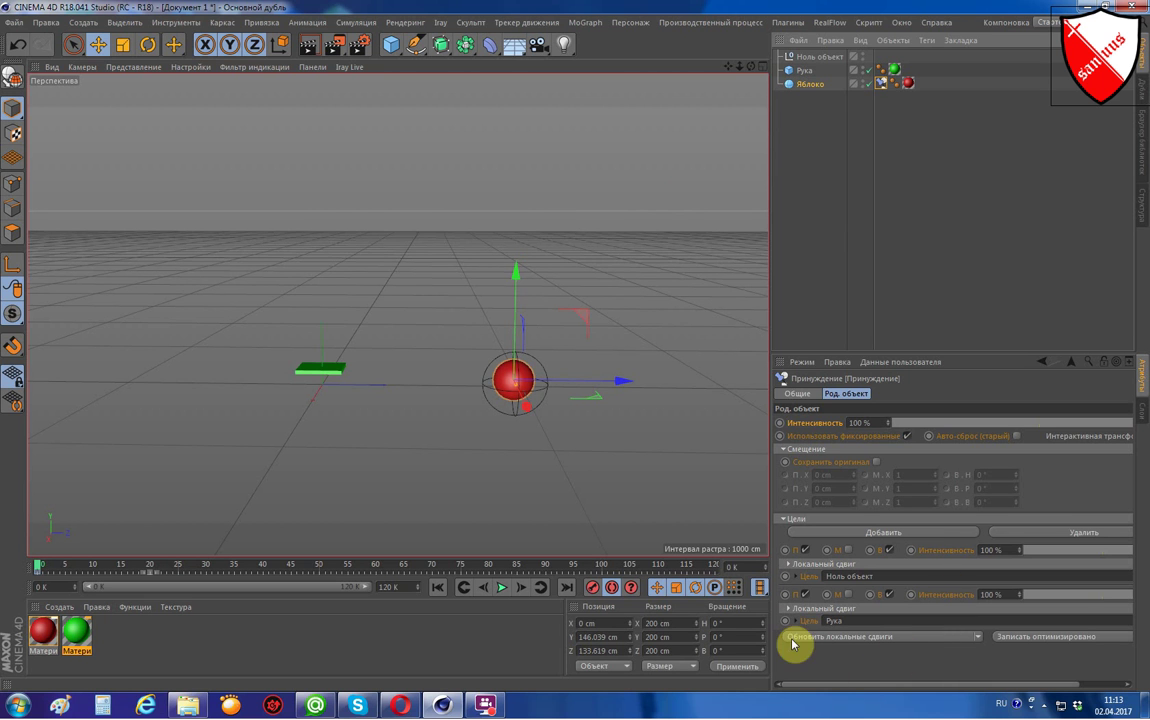
Choose Установить Ноль объект so the Рука target drops to 0% strength.
{"action": "left_click", "coordinate": [978, 637]}
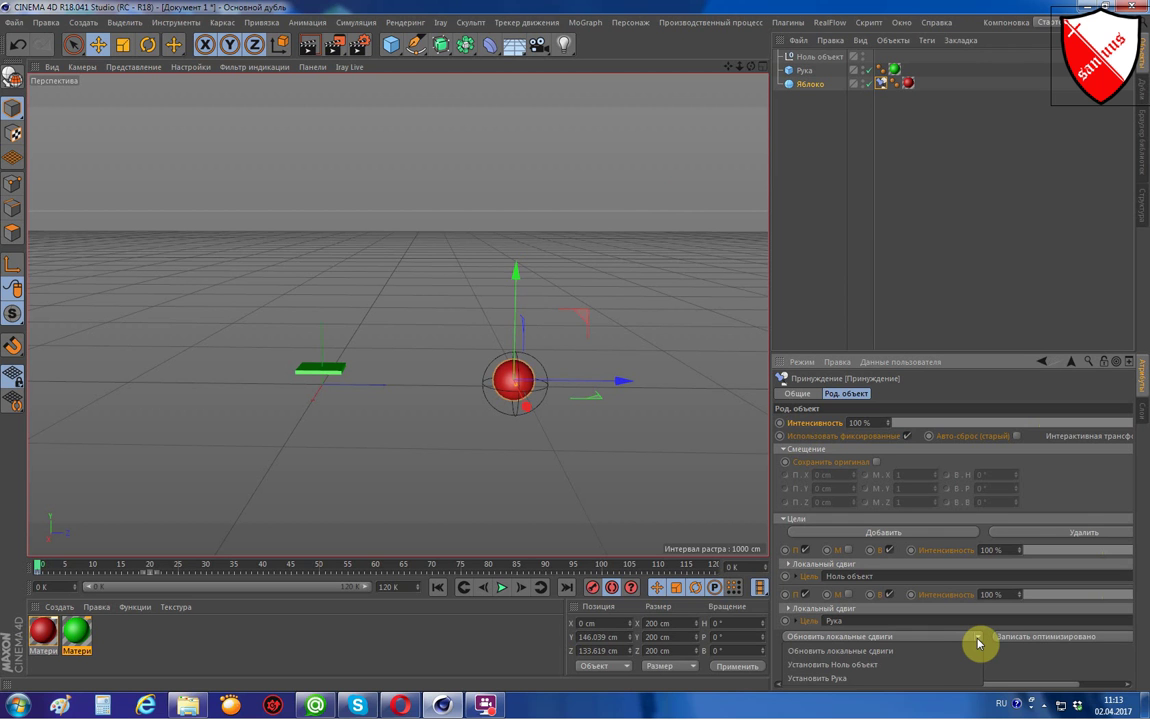
{"action": "left_click", "coordinate": [904, 665]}
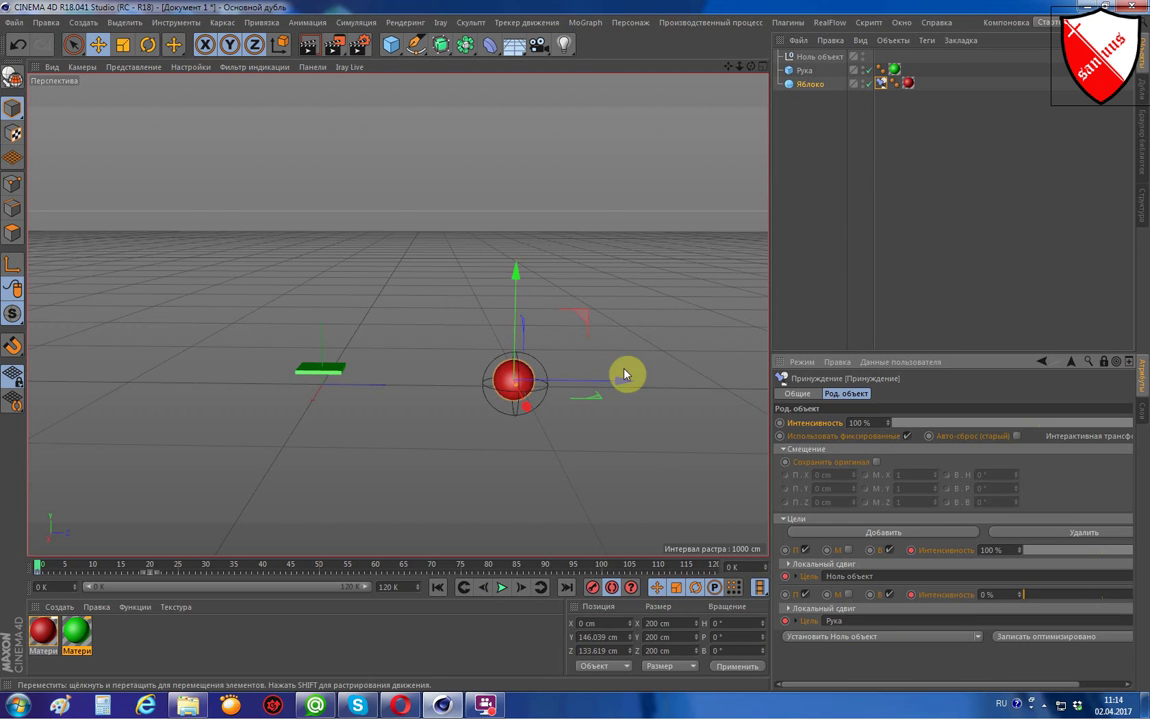
Move Рука onto the apple at frame 20, then choose Установить Рука.
{"action": "left_click", "coordinate": [302, 373]}
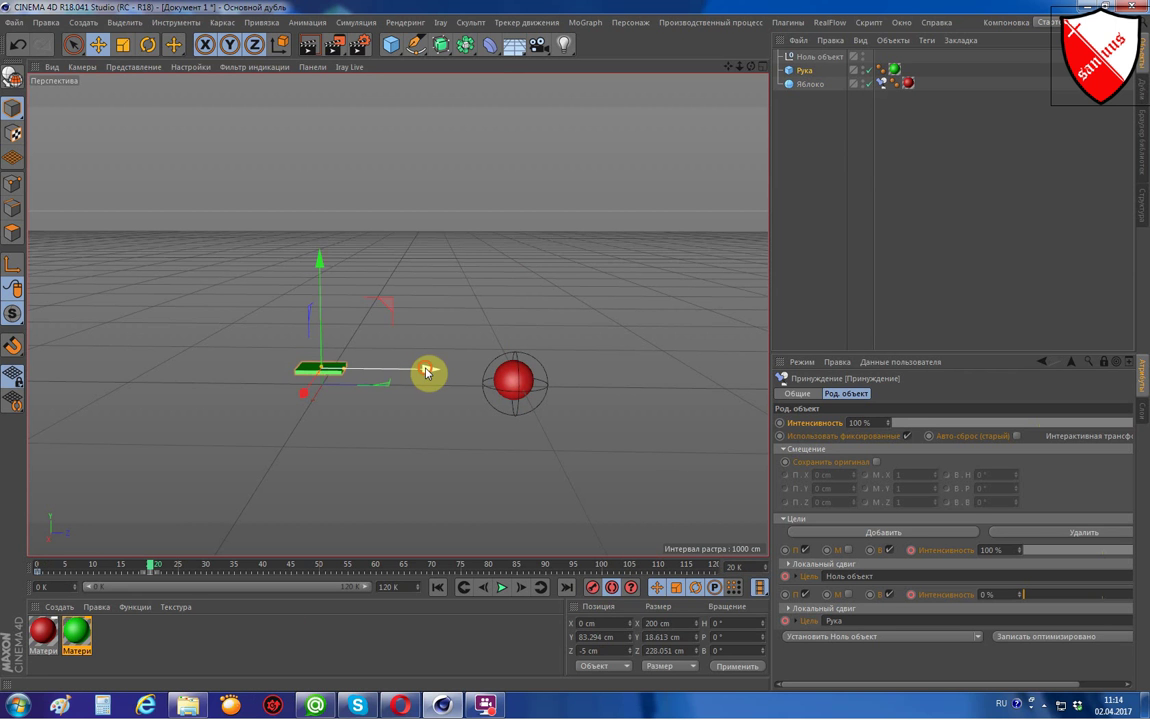
{"action": "left_click_drag", "start_coordinate": [429, 371], "coordinate": [626, 367]}
{"action": "scroll", "coordinate": [538, 335], "scroll_direction": "up", "scroll_amount": 2}
{"action": "left_click_drag", "start_coordinate": [524, 323], "coordinate": [516, 290]}
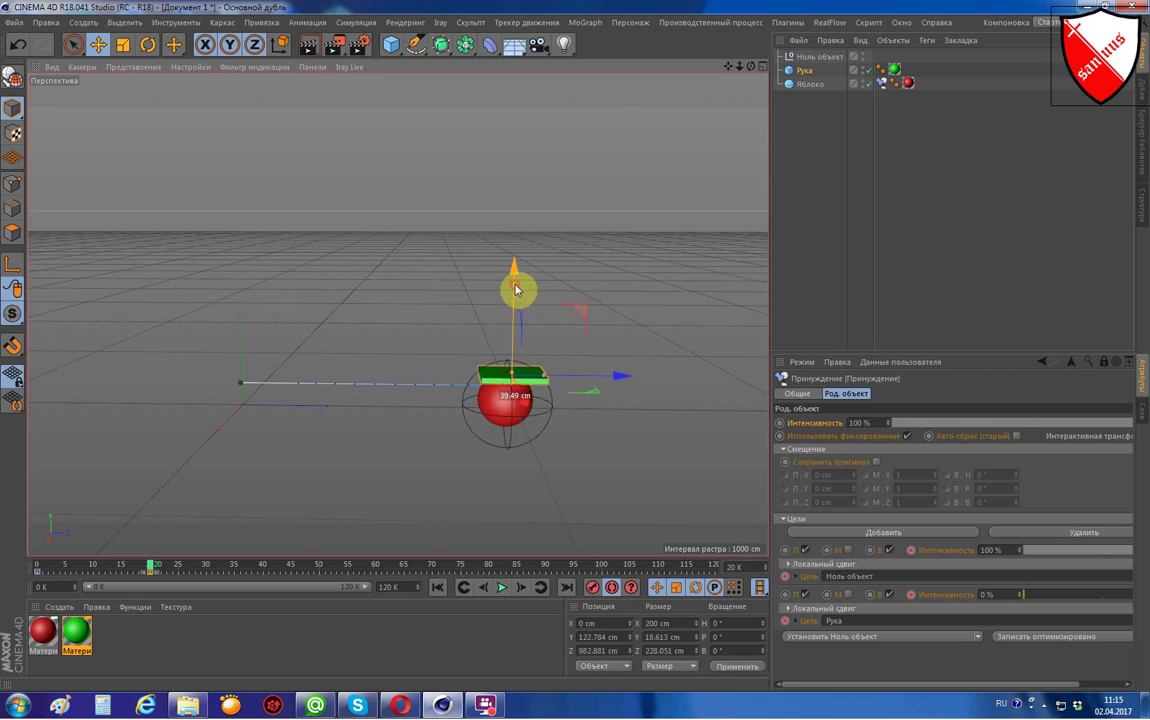
{"action": "left_click_drag", "start_coordinate": [617, 381], "coordinate": [613, 382]}
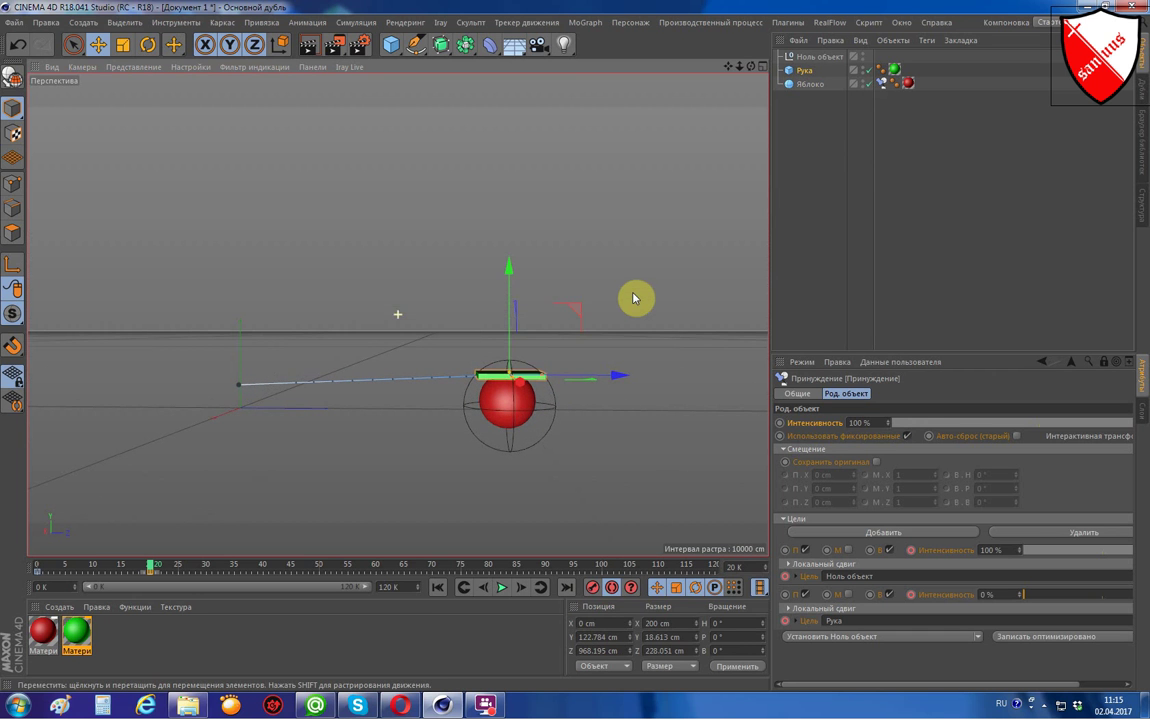
{"action": "left_click_drag", "start_coordinate": [513, 276], "coordinate": [512, 273]}
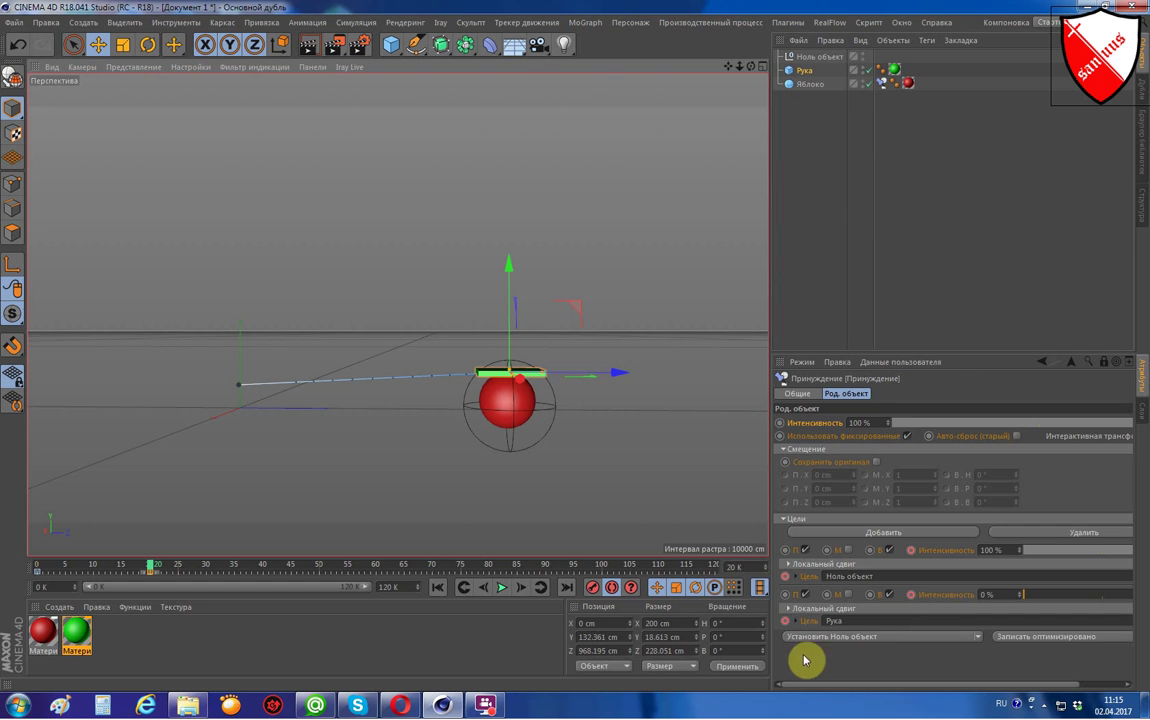
{"action": "left_click", "coordinate": [980, 638]}
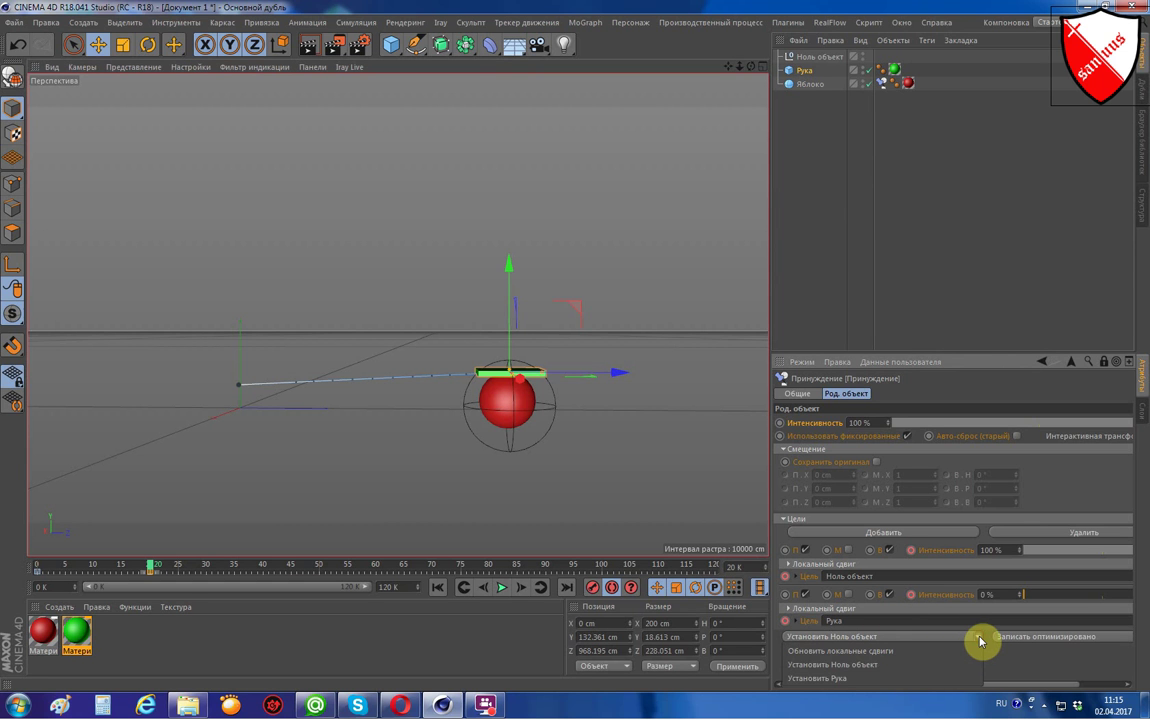
{"action": "left_click", "coordinate": [879, 679]}
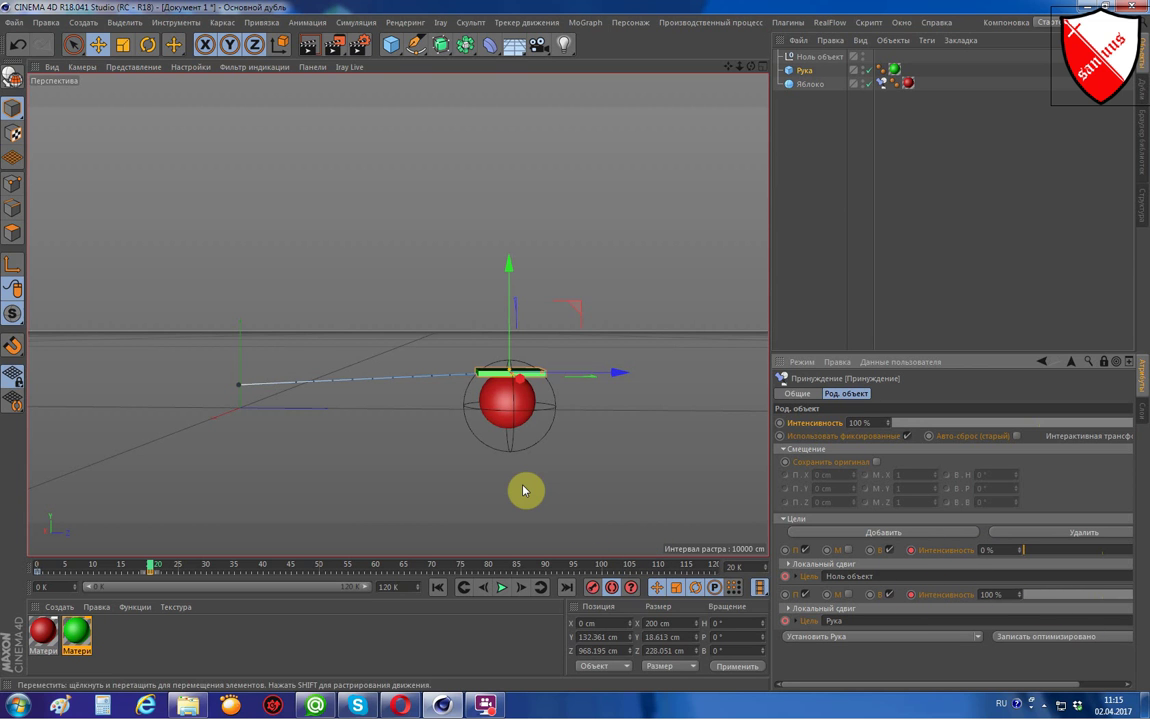
At frame 40, move Рука up and right so it carries Яблоко along.
{"action": "left_click_drag", "start_coordinate": [522, 491], "coordinate": [552, 477], "text": "alt"}
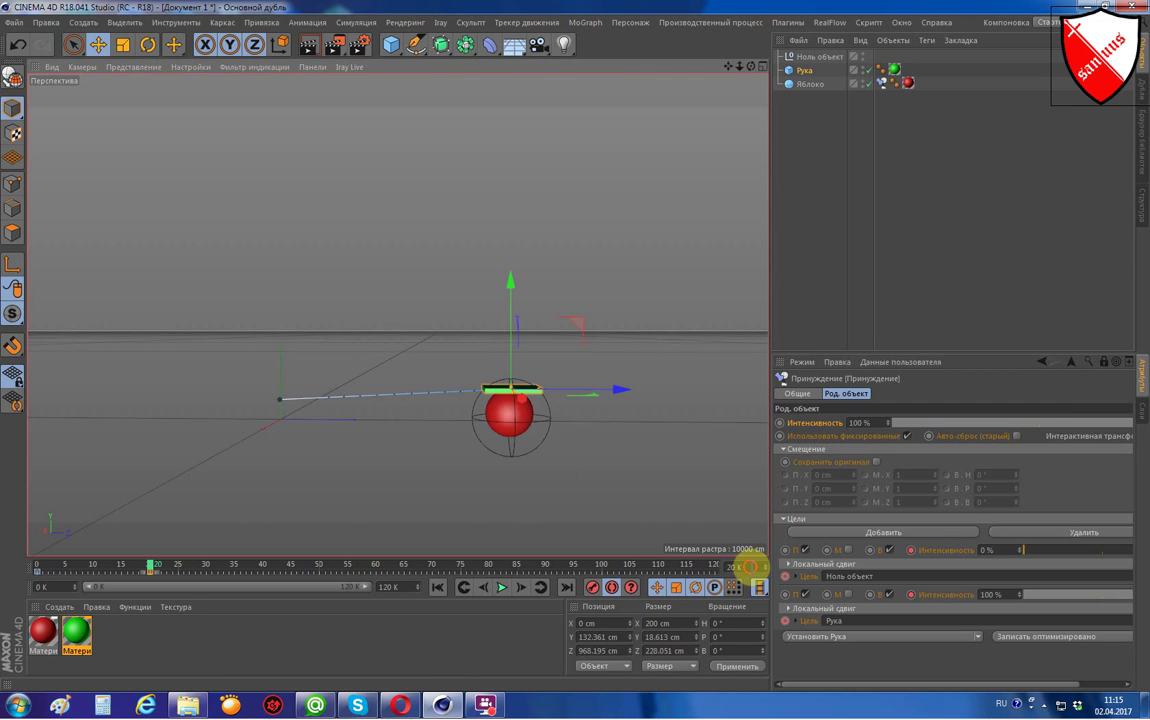
{"action": "left_click_drag", "start_coordinate": [150, 566], "coordinate": [263, 566]}
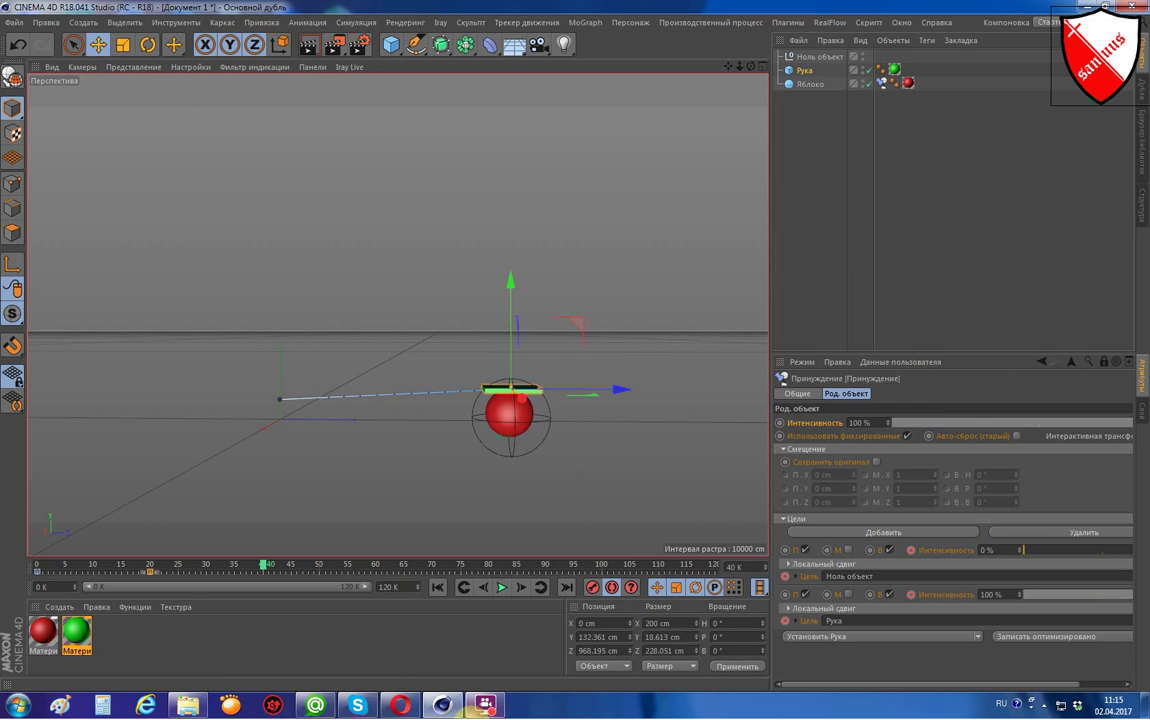
{"action": "left_click_drag", "start_coordinate": [586, 318], "coordinate": [705, 148]}
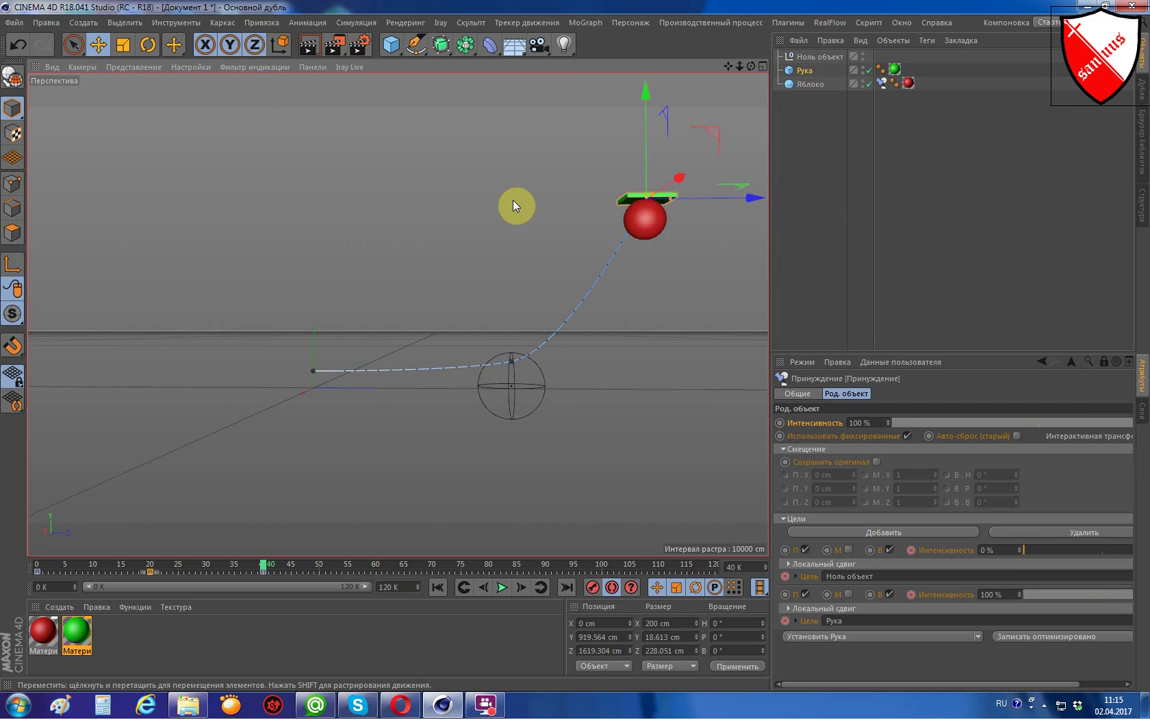
{"action": "left_click_drag", "start_coordinate": [517, 191], "coordinate": [470, 226], "text": "alt"}
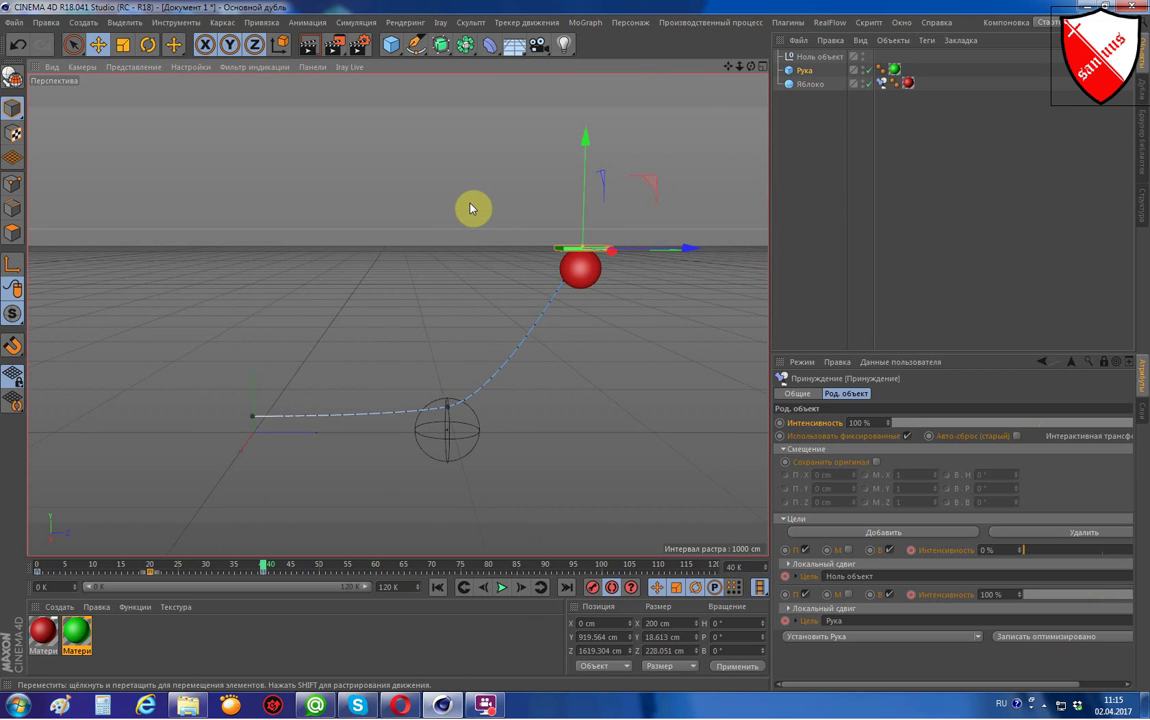
{"action": "left_click", "coordinate": [439, 592]}
{"action": "left_click", "coordinate": [503, 591]}
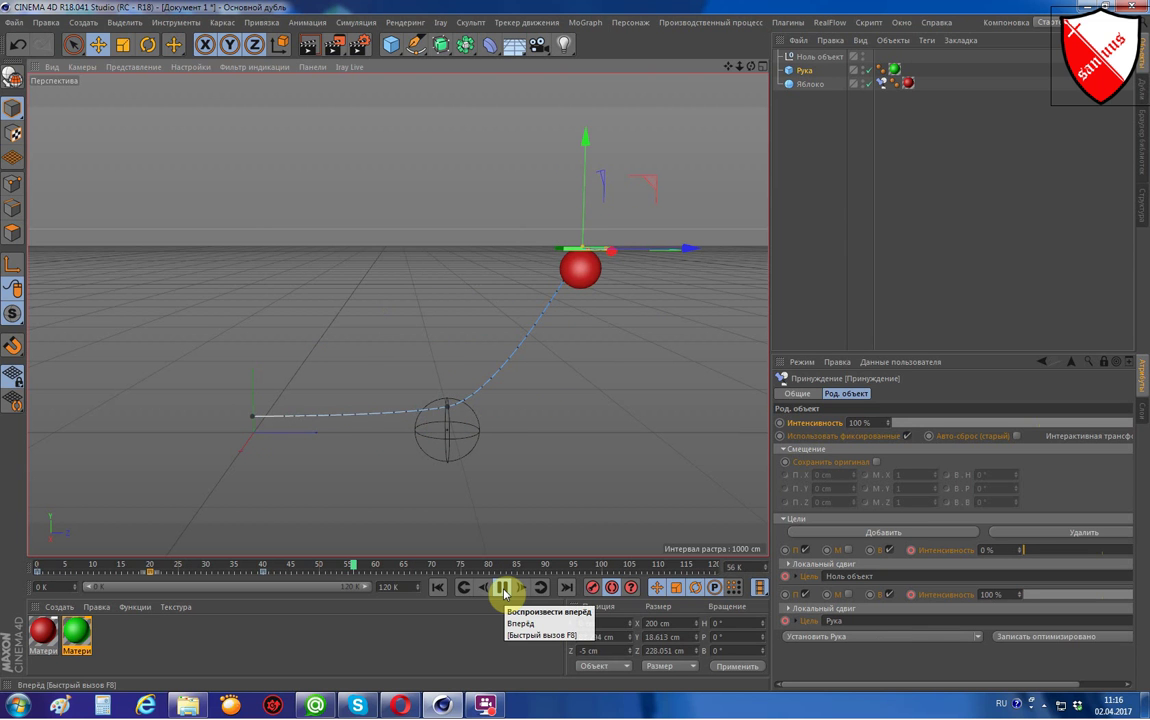
{"action": "left_click", "coordinate": [503, 588]}
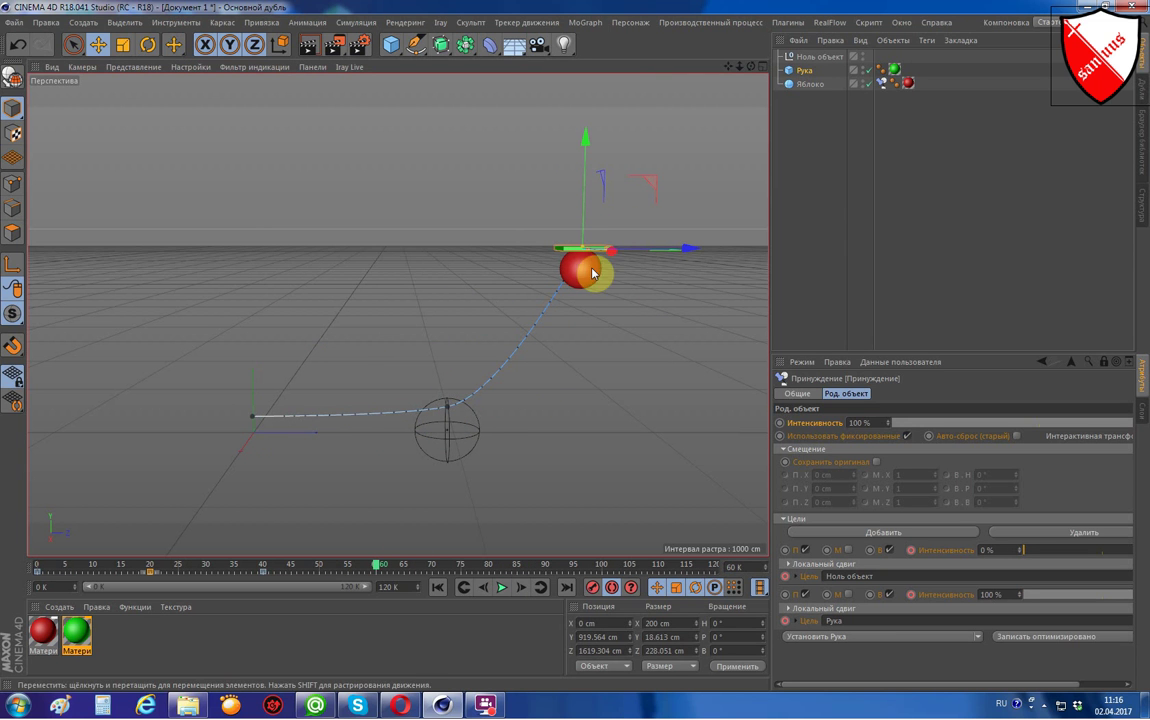
{"action": "left_click", "coordinate": [437, 588]}
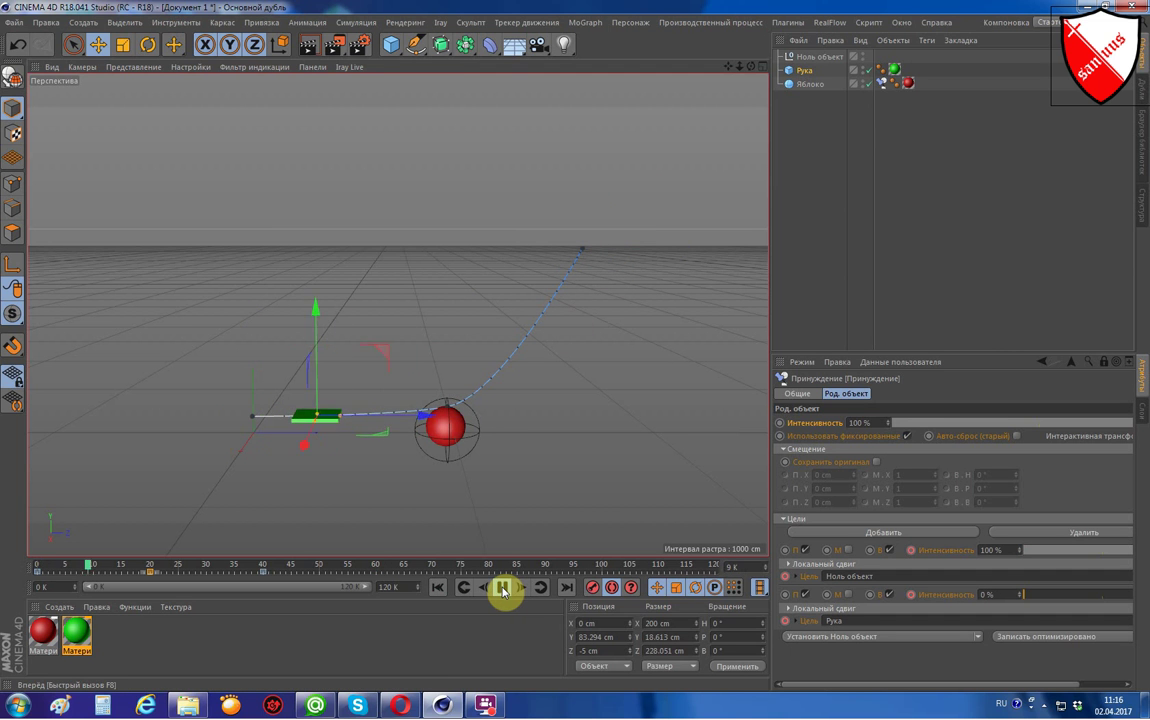
{"action": "left_click", "coordinate": [503, 588]}
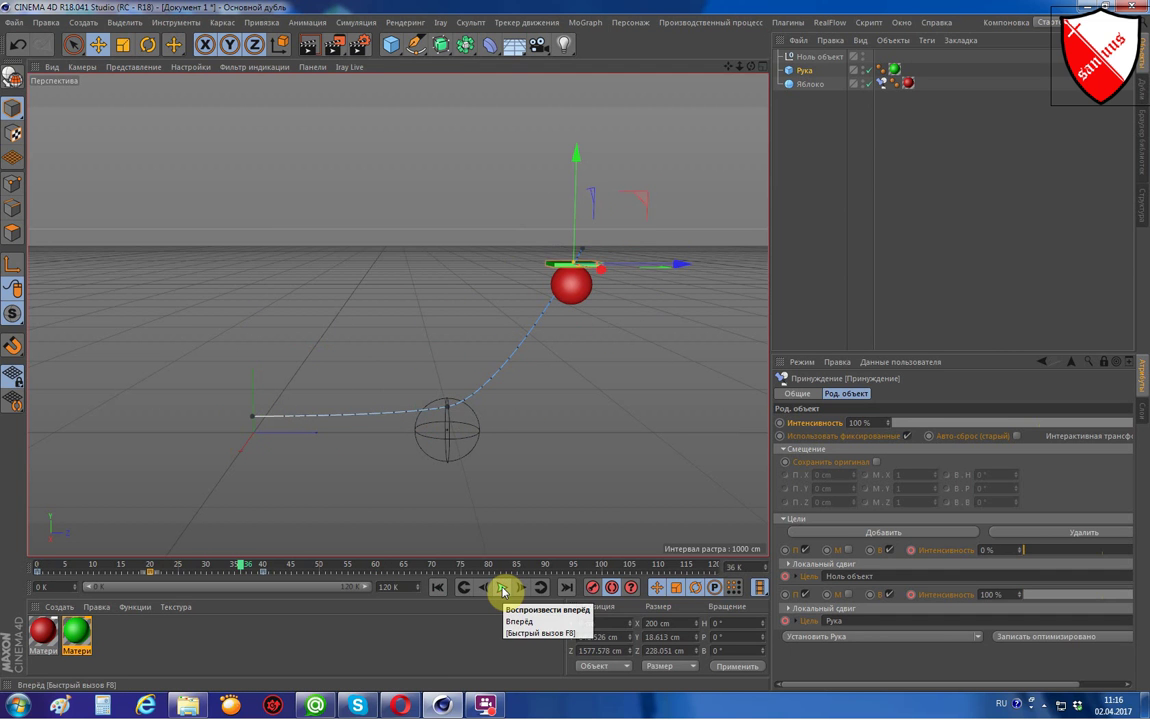
{"action": "left_click", "coordinate": [503, 588]}
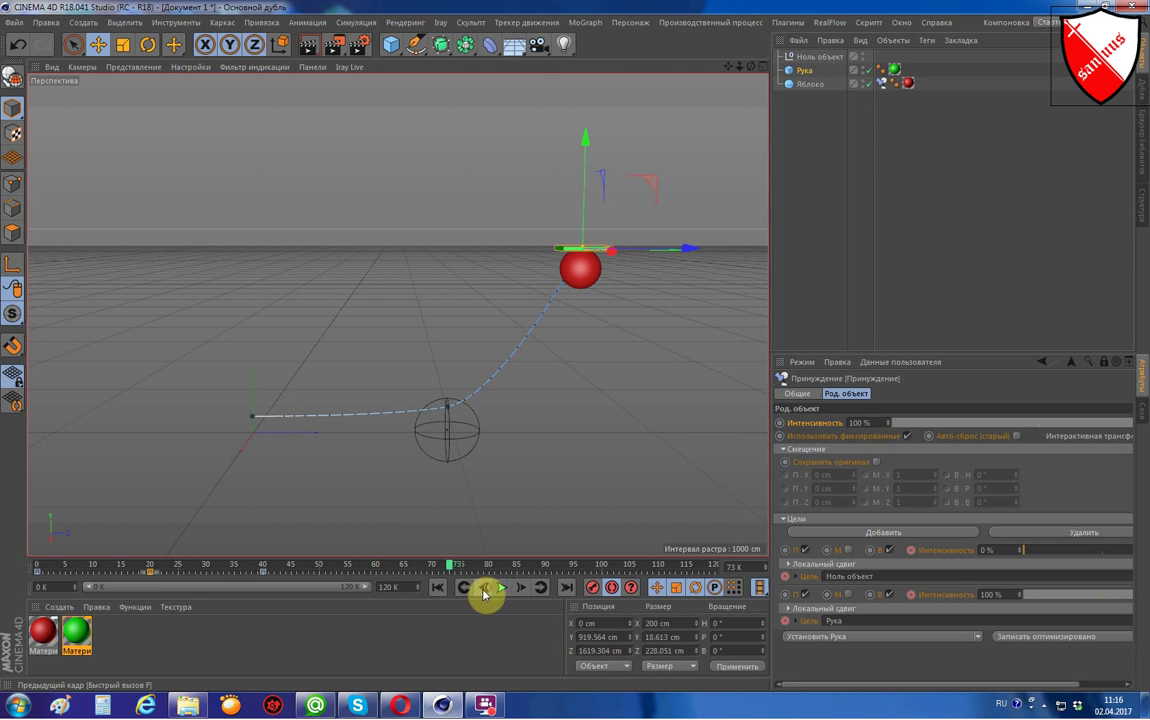
{"action": "left_click", "coordinate": [745, 567]}
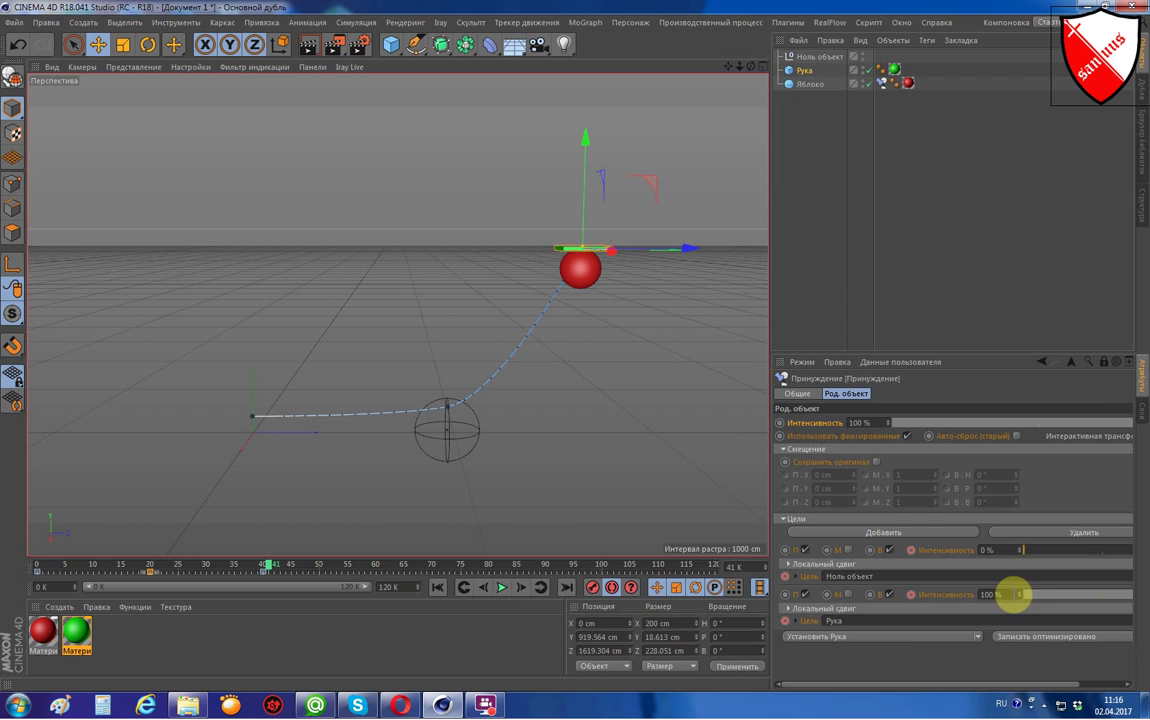
Set the Рука target's Интенсивность to 0% at frame 41.
{"action": "left_click", "coordinate": [1005, 594]}
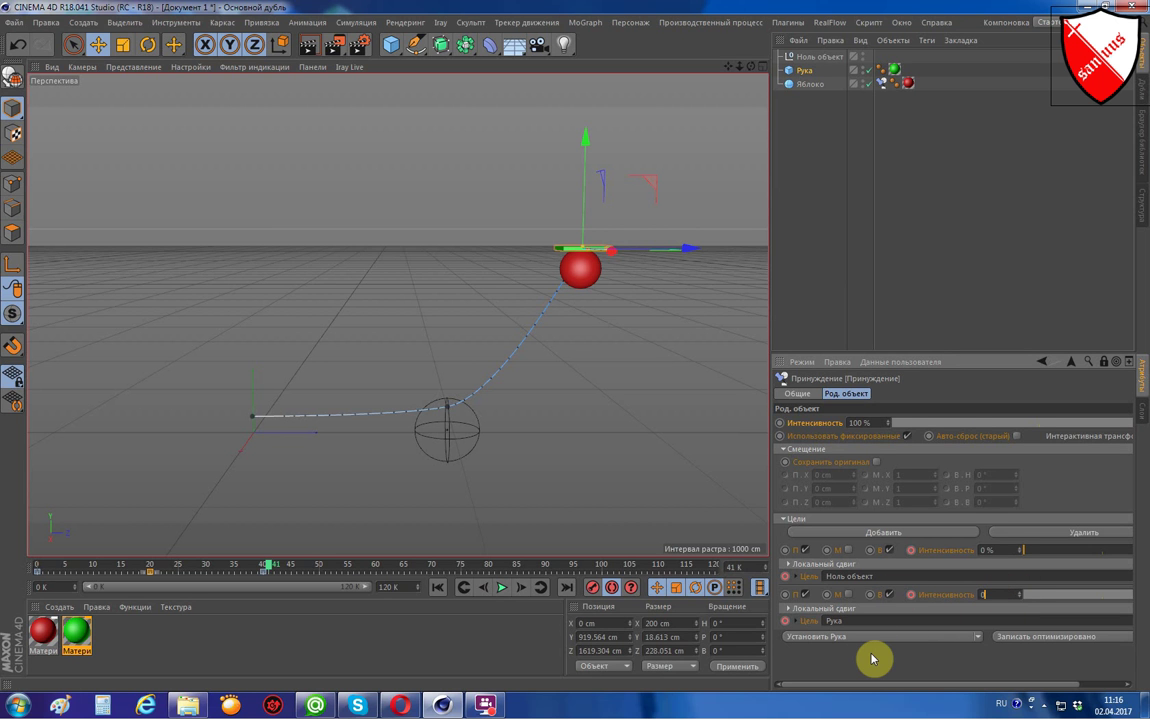
{"action": "type", "text": "0"}
{"action": "key", "text": "Return"}
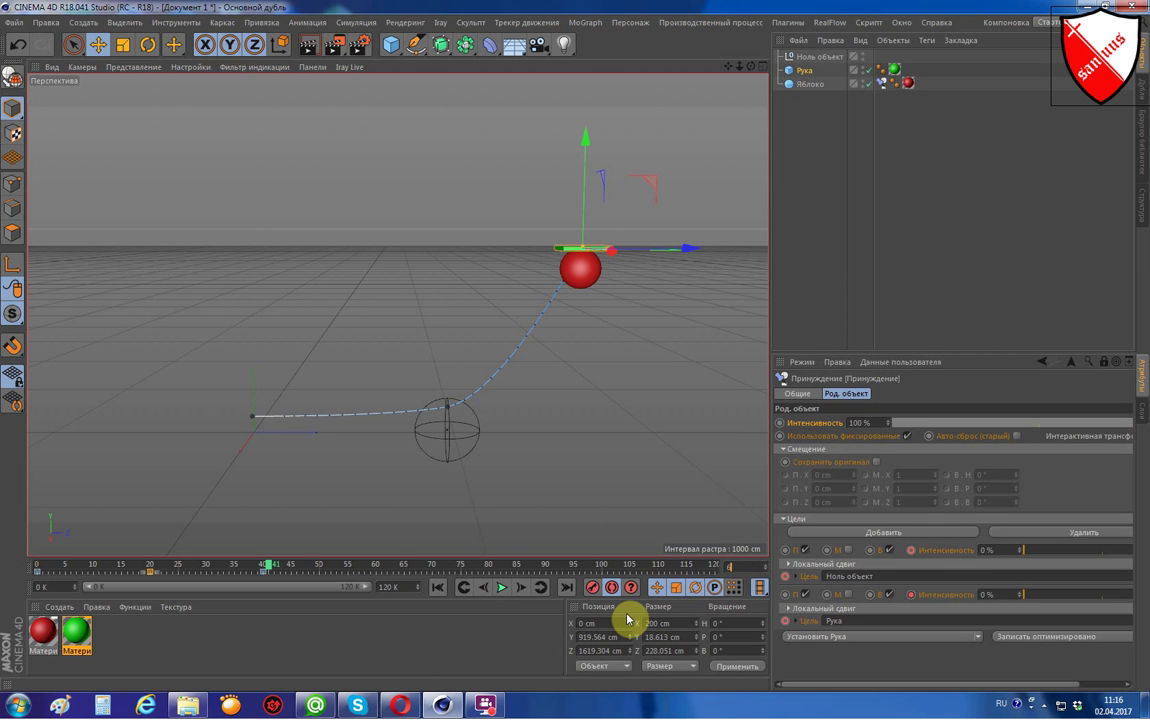
Jump to frame 60 and move Рука away to the left.
{"action": "type", "text": "60"}
{"action": "key", "text": "Return"}
{"action": "left_click_drag", "start_coordinate": [630, 178], "coordinate": [336, 164]}
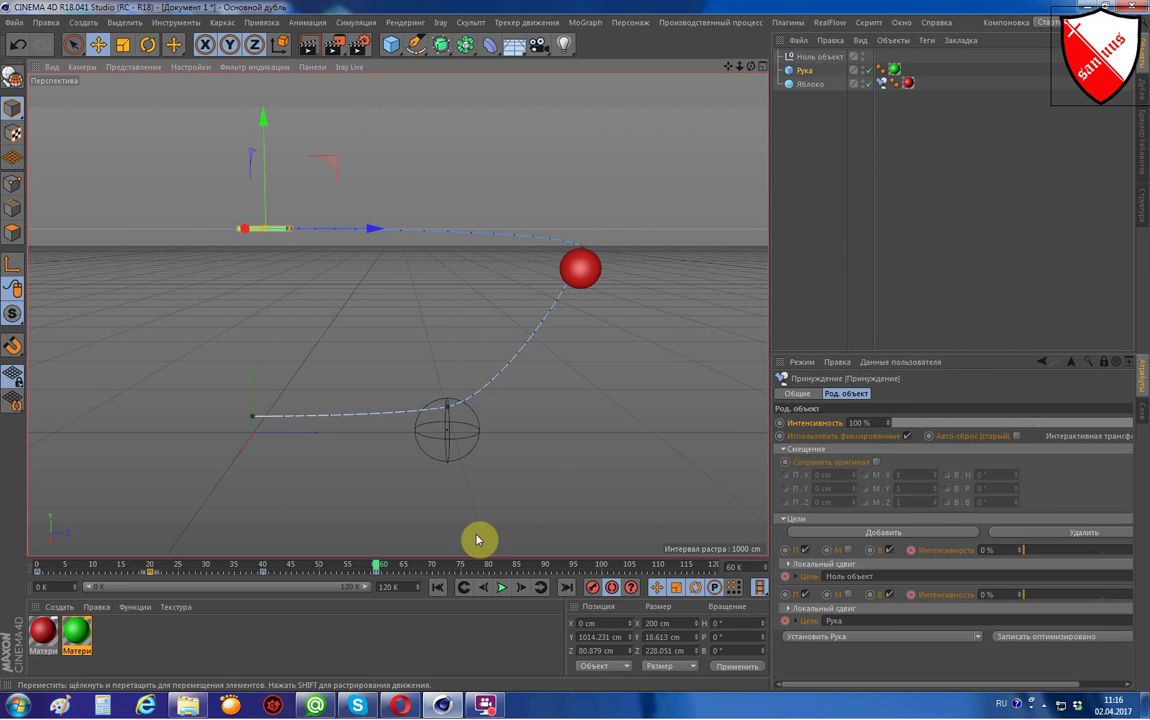
{"action": "left_click", "coordinate": [441, 590]}
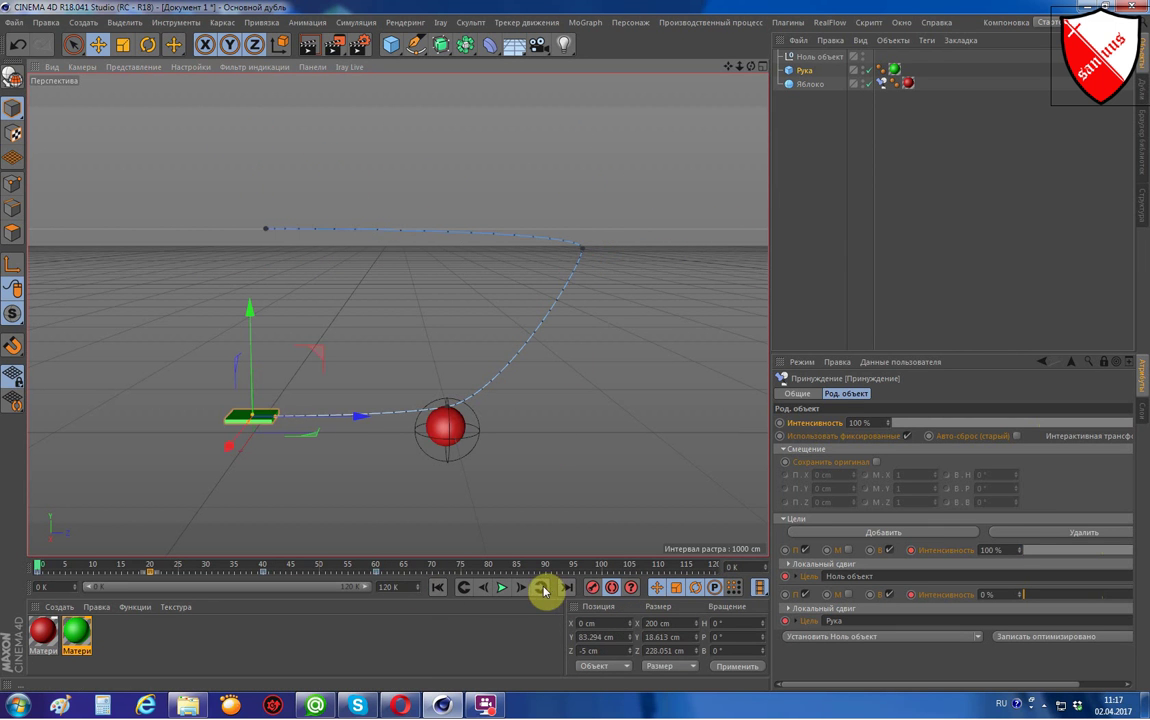
{"action": "left_click", "coordinate": [502, 589]}
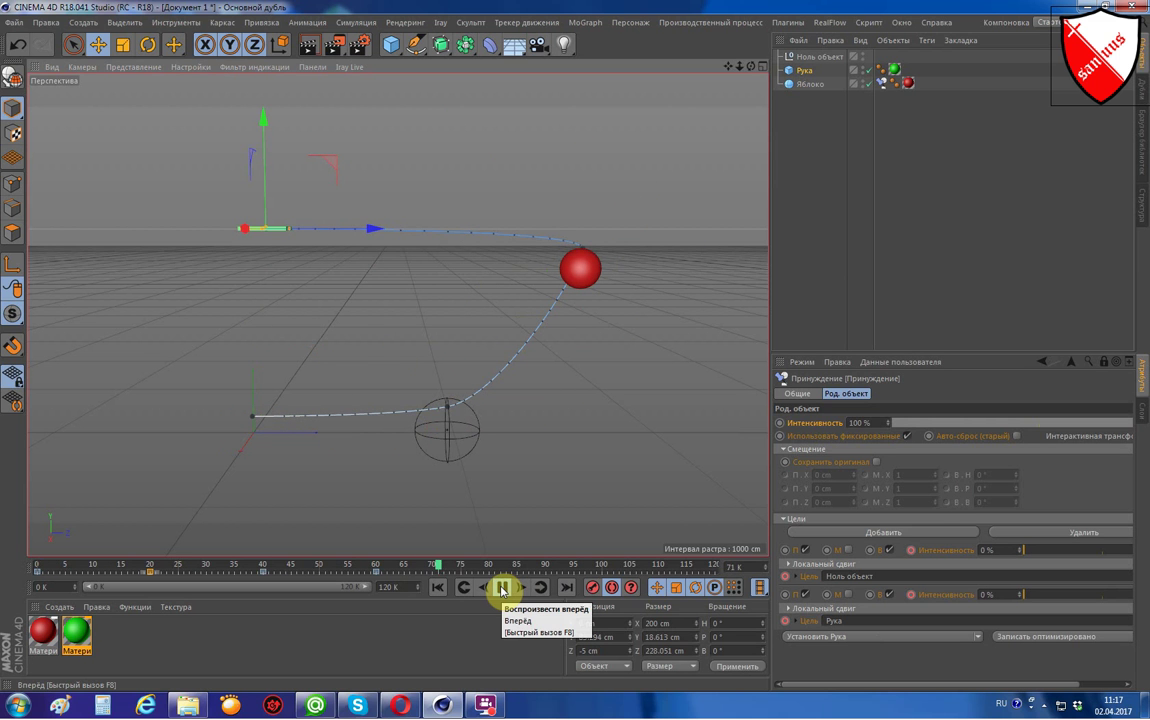
{"action": "left_click", "coordinate": [502, 590]}
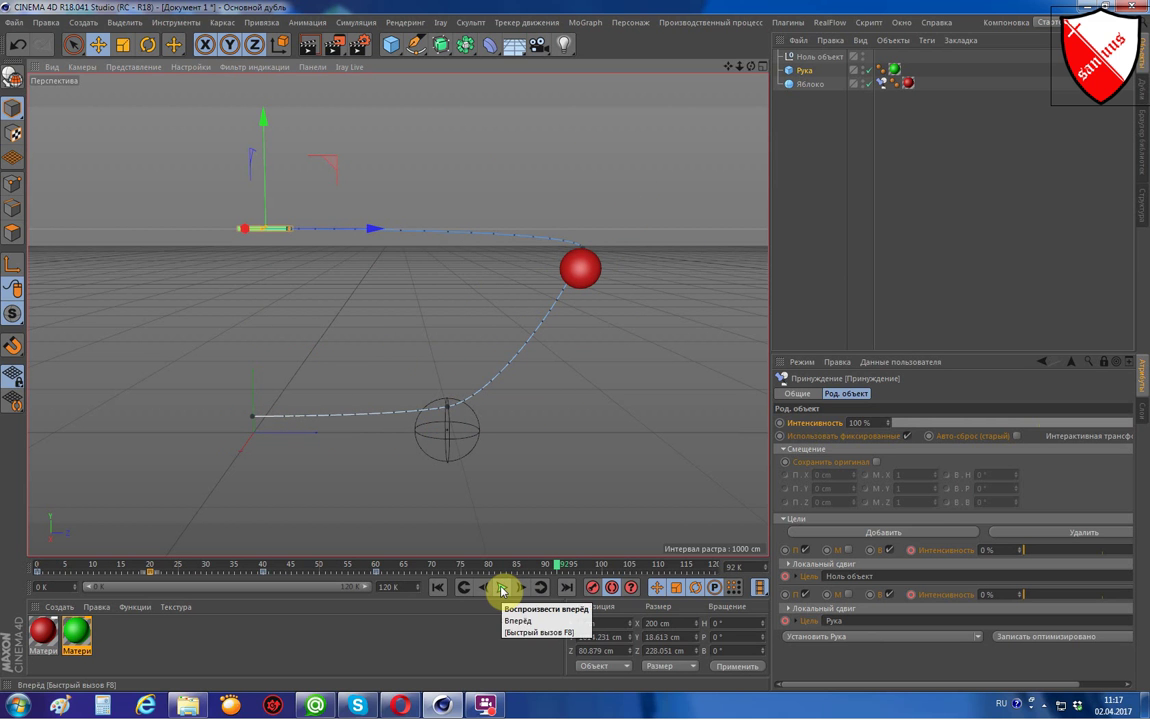